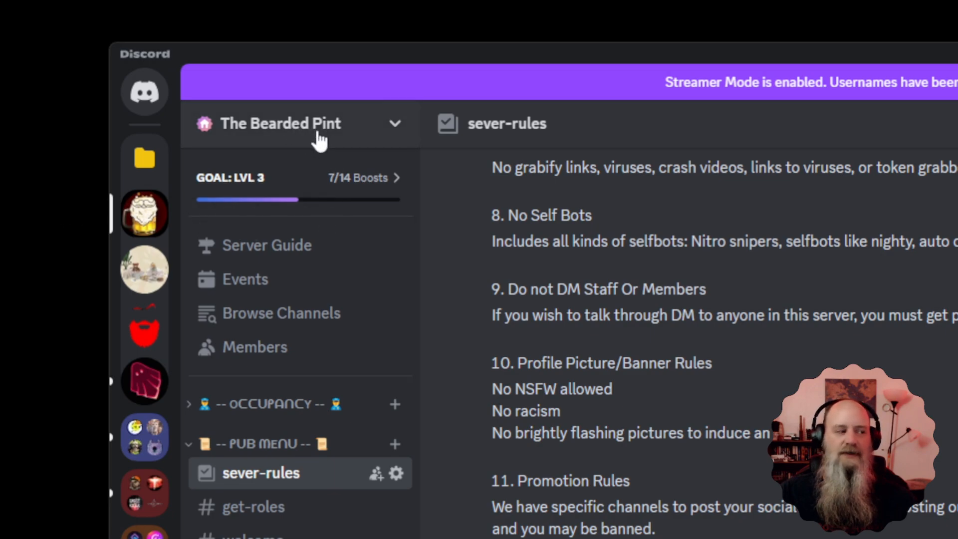
# Step: Open the Roles page in the server settings of The Bearded Pint
pyautogui.click(396, 129)
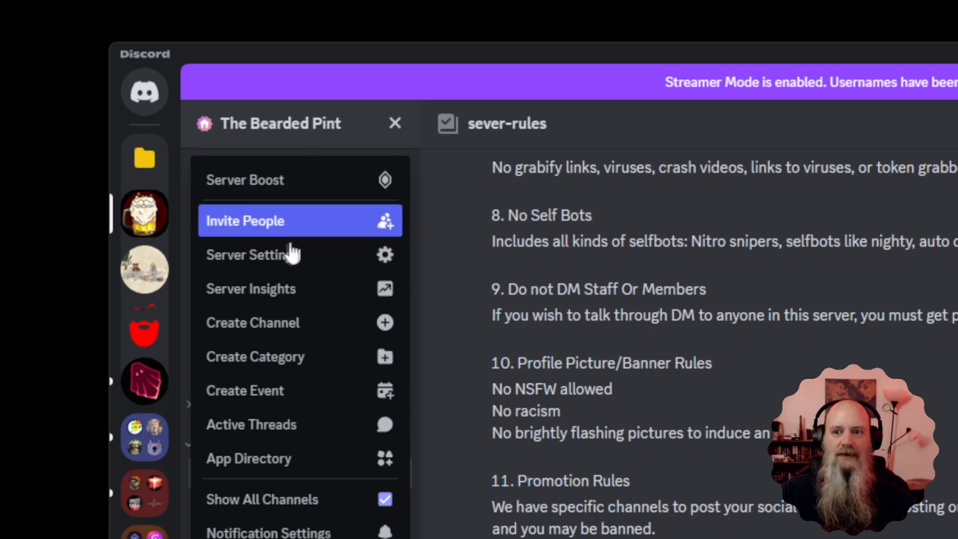
pyautogui.click(260, 269)
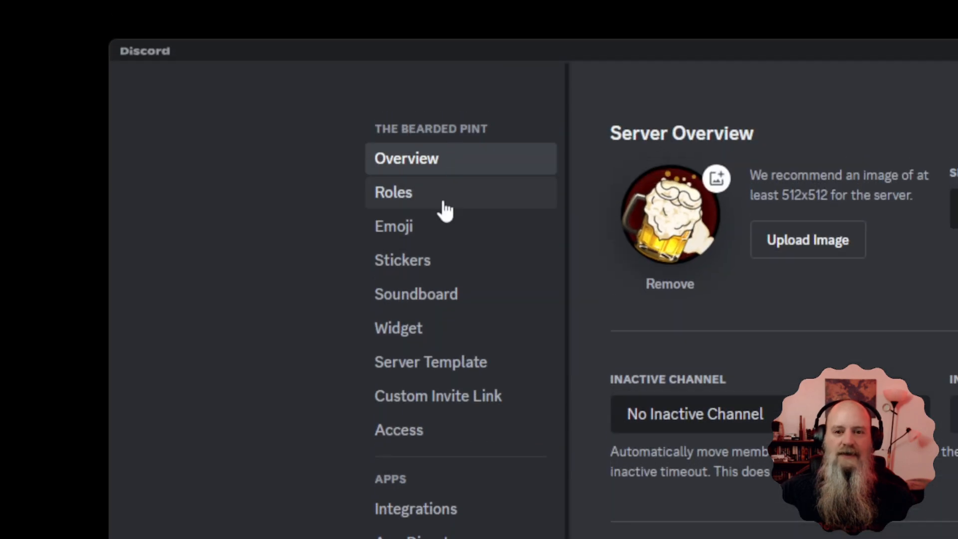
pyautogui.click(397, 198)
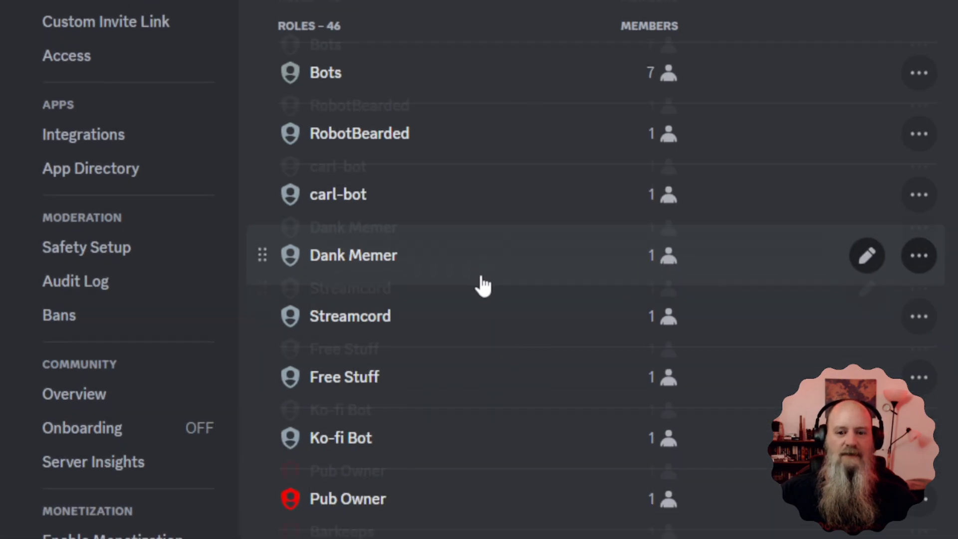
# Step: Look through the server's role list, from the bot and staff roles down to the pronoun, region and platform roles
pyautogui.scroll(-20, 483, 286)
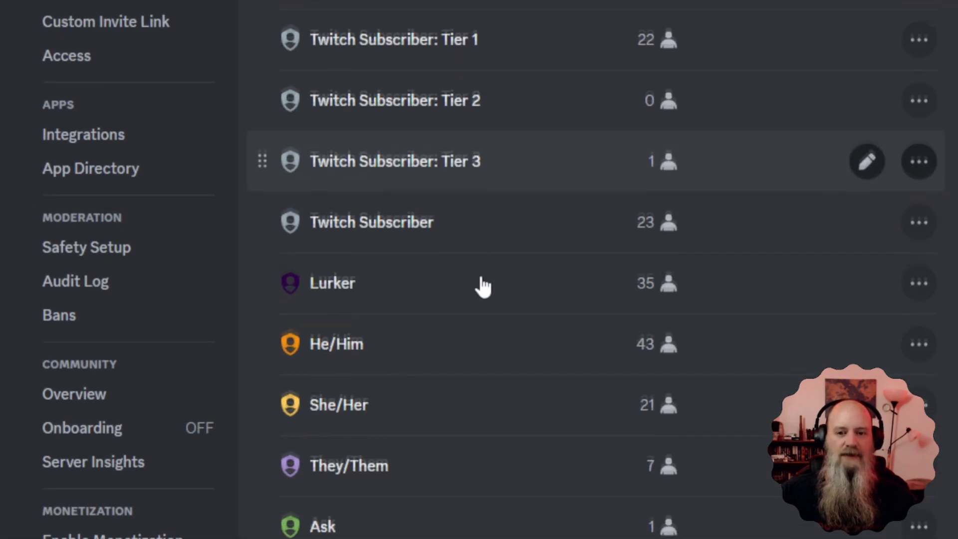
pyautogui.scroll(-10, 483, 286)
pyautogui.scroll(15, 483, 286)
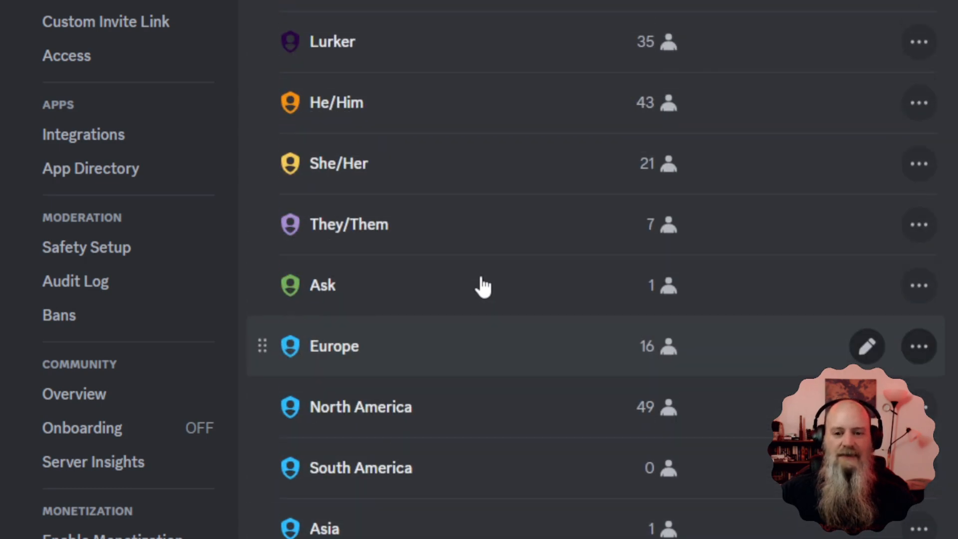
pyautogui.scroll(15, 483, 286)
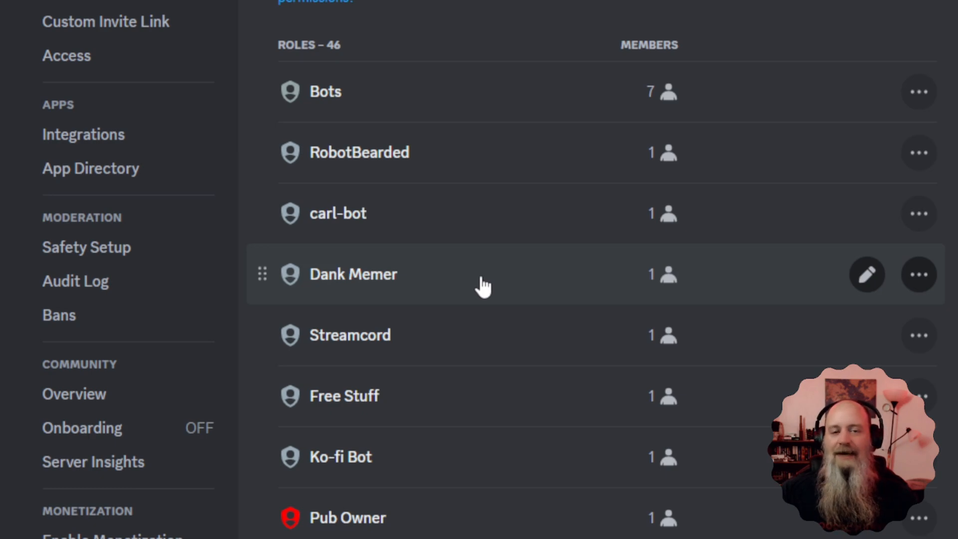
pyautogui.scroll(-20, 483, 285)
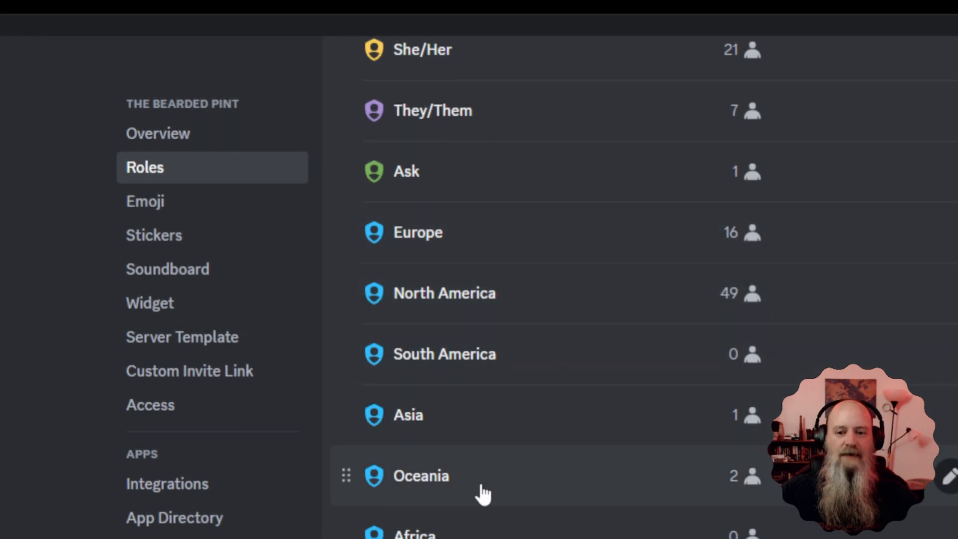
pyautogui.scroll(-4, 483, 286)
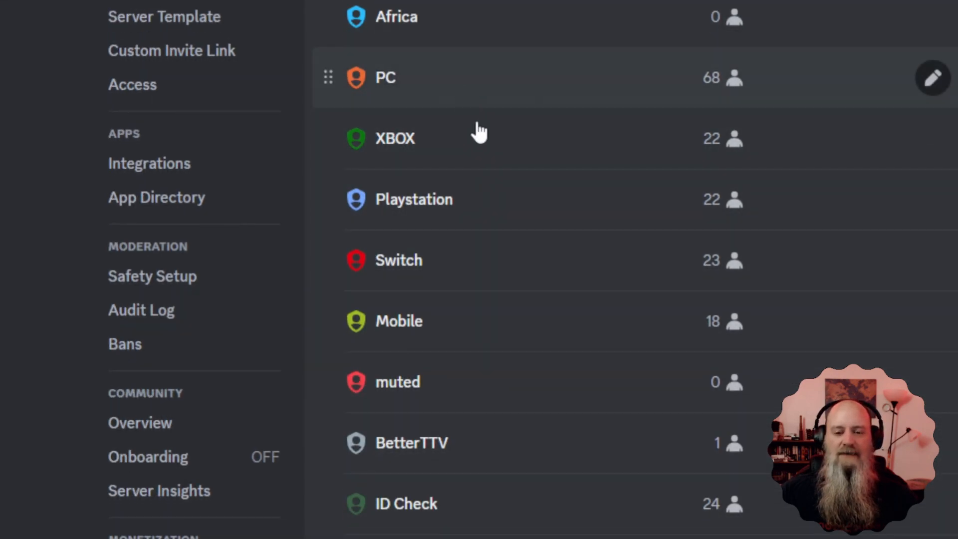
pyautogui.scroll(5, 524, 274)
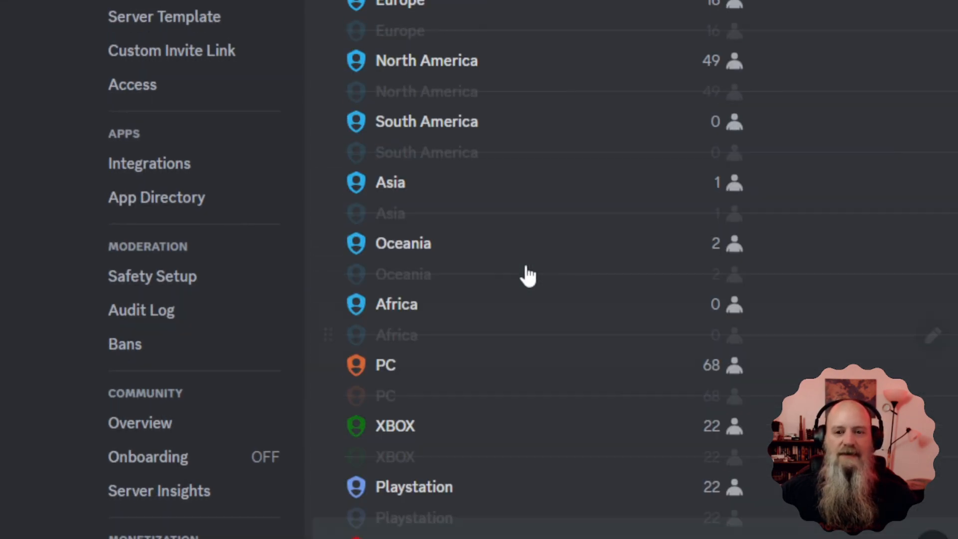
pyautogui.scroll(4, 528, 275)
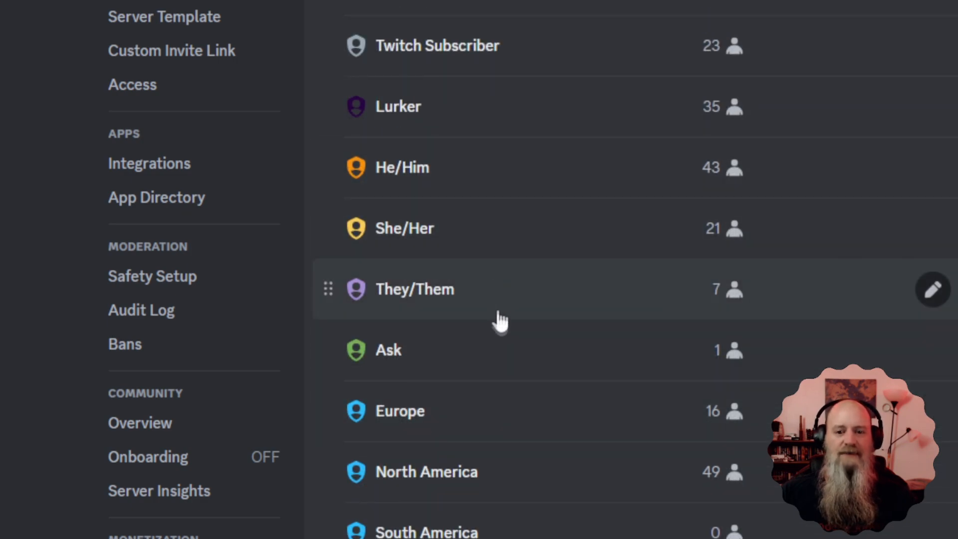
pyautogui.scroll(5, 507, 259)
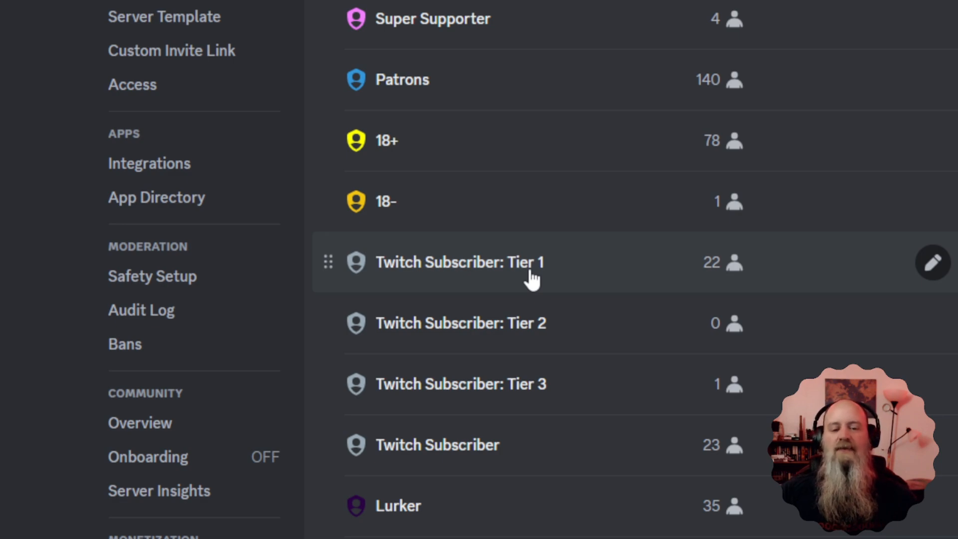
pyautogui.scroll(8, 532, 279)
pyautogui.scroll(15, 532, 279)
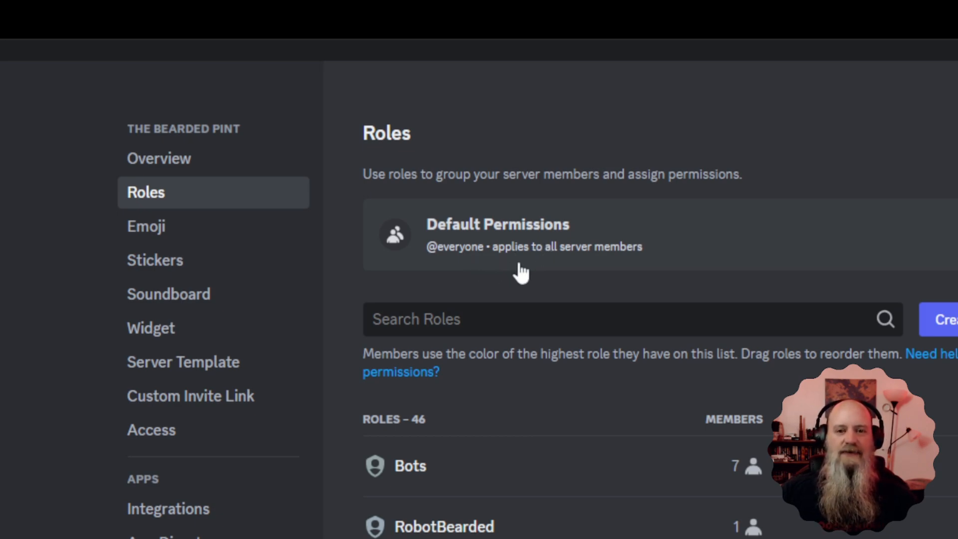
pyautogui.click(622, 246)
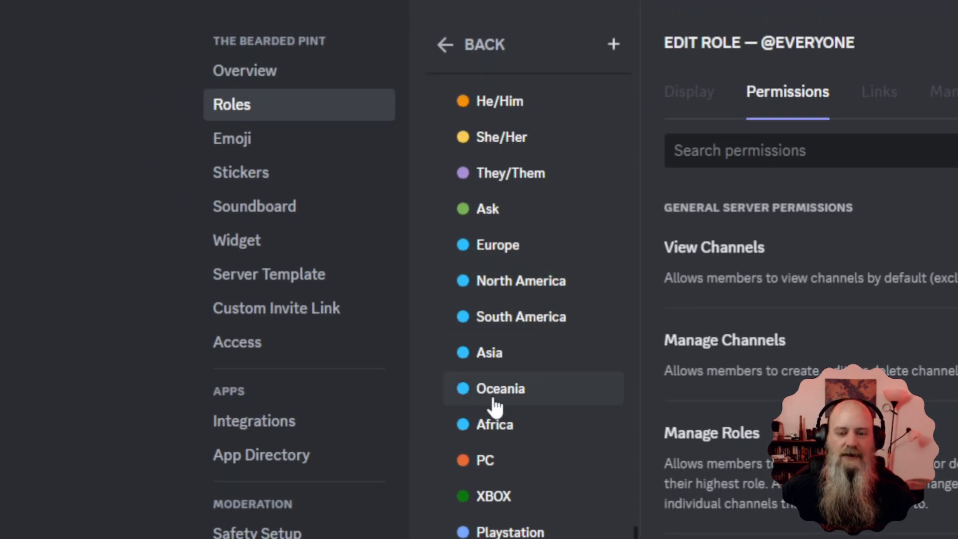
pyautogui.moveTo(494, 424); pyautogui.dragTo(490, 398)
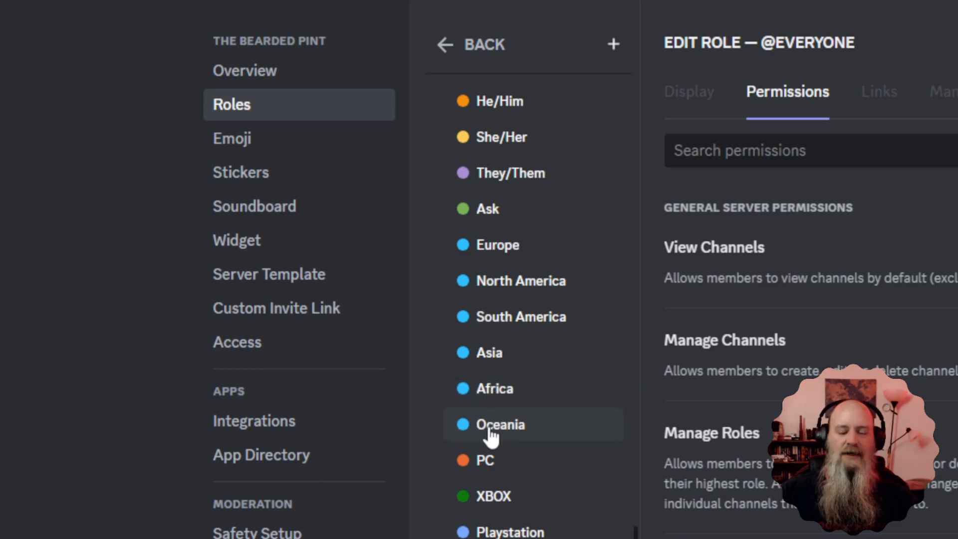
# Step: Move the carl-bot role just below Pub Owner, and return it to its place between RobotBearded and Dank Memer
pyautogui.scroll(10, 509, 347)
pyautogui.scroll(7, 518, 327)
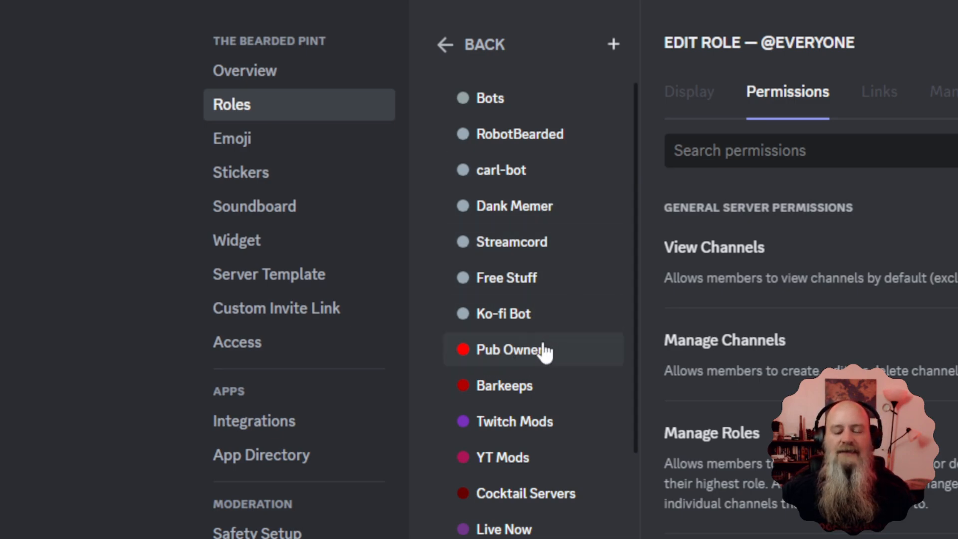
pyautogui.moveTo(496, 175); pyautogui.dragTo(509, 363)
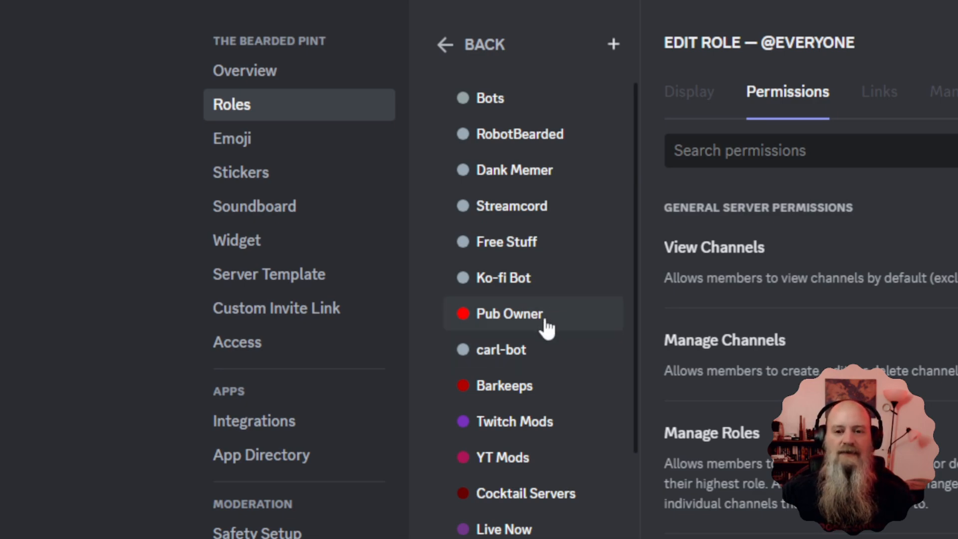
pyautogui.moveTo(528, 357); pyautogui.dragTo(539, 170)
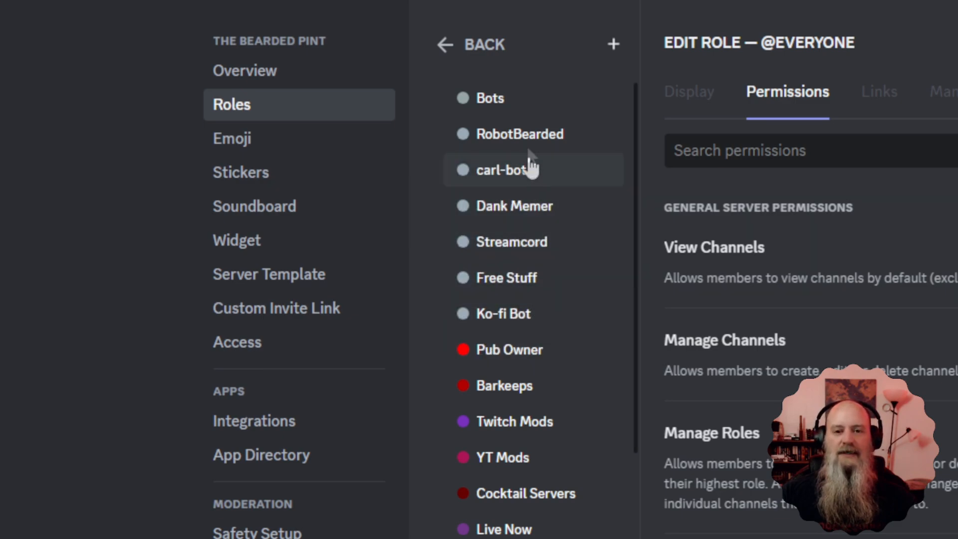
pyautogui.scroll(-5, 535, 429)
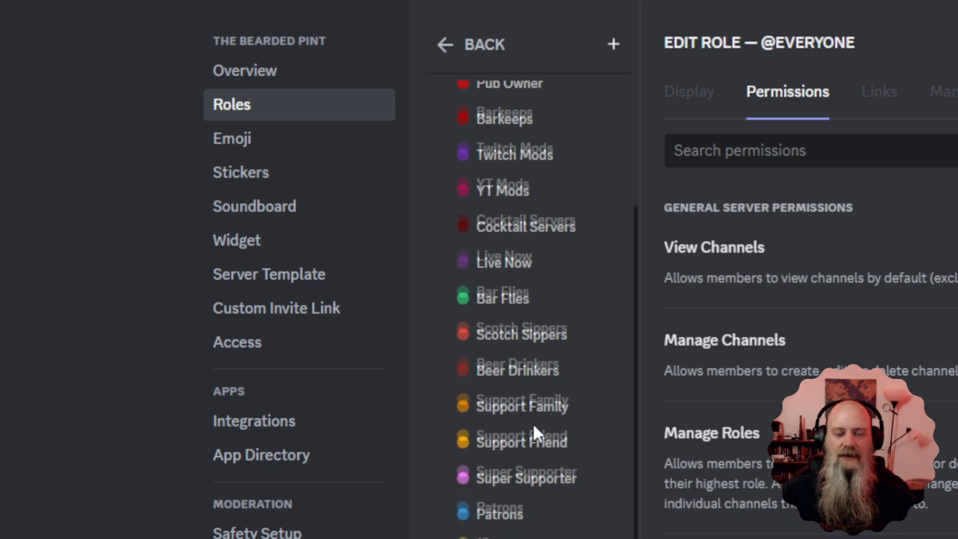
pyautogui.scroll(6, 534, 428)
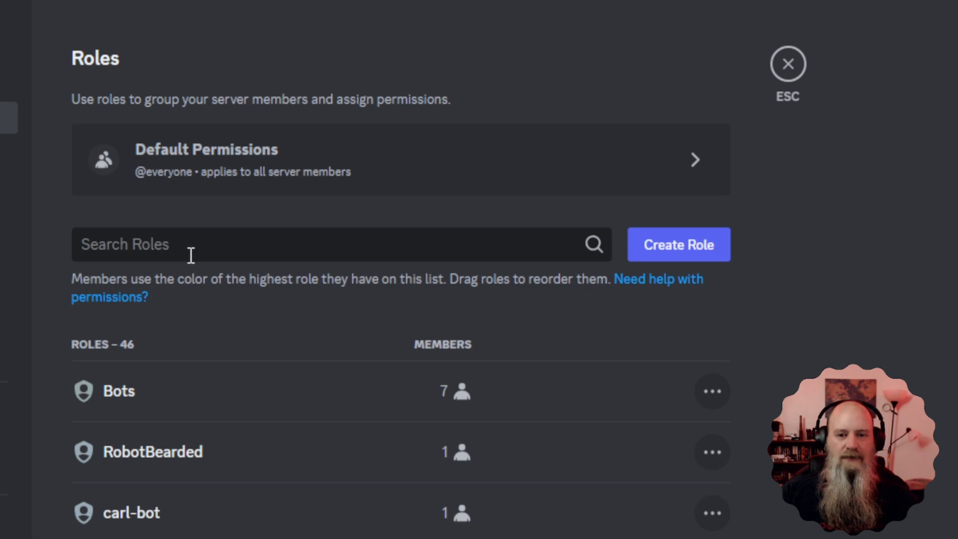
# Step: Search the roles for "Test" and create a new role
pyautogui.click(191, 252)
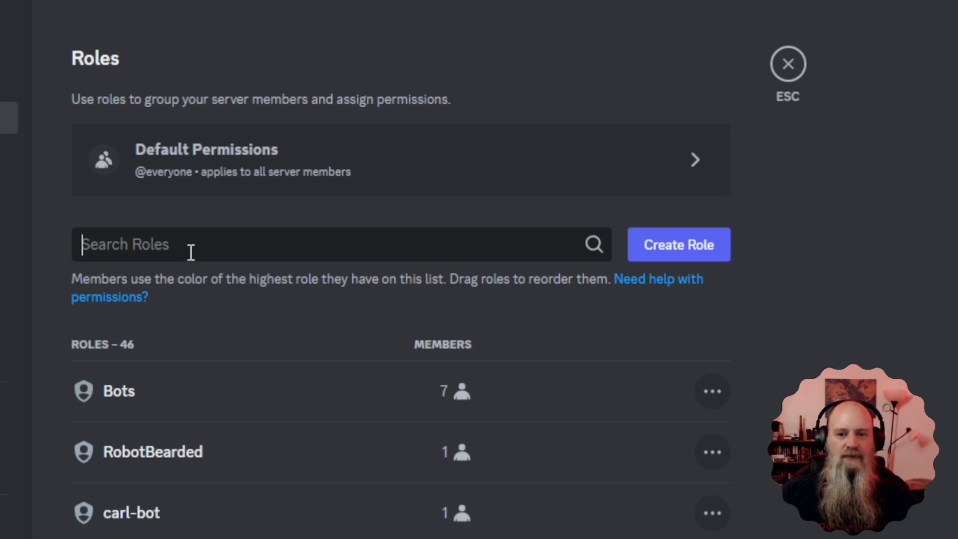
pyautogui.write('Test')
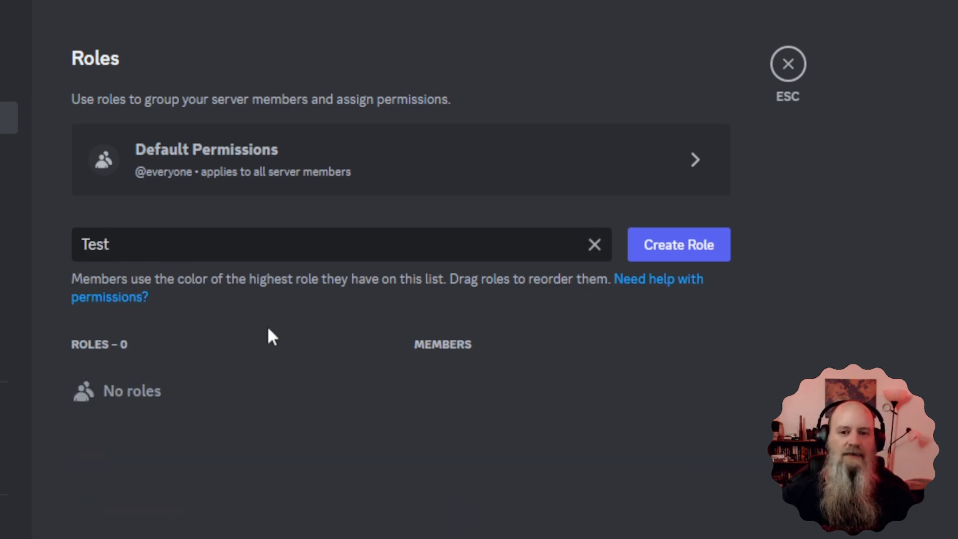
pyautogui.click(672, 246)
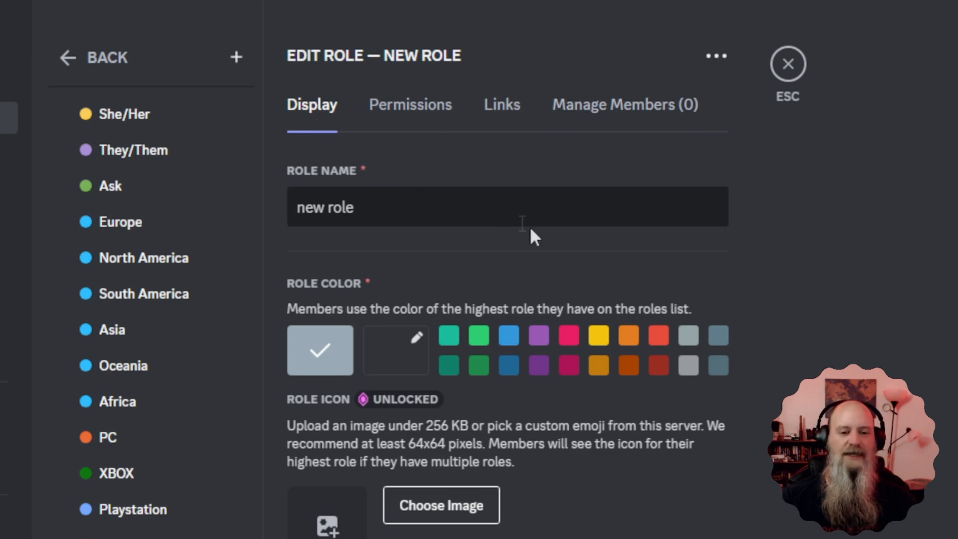
# Step: Enable displaying the new role's members separately from online members, and save the changes
pyautogui.scroll(-5, 603, 402)
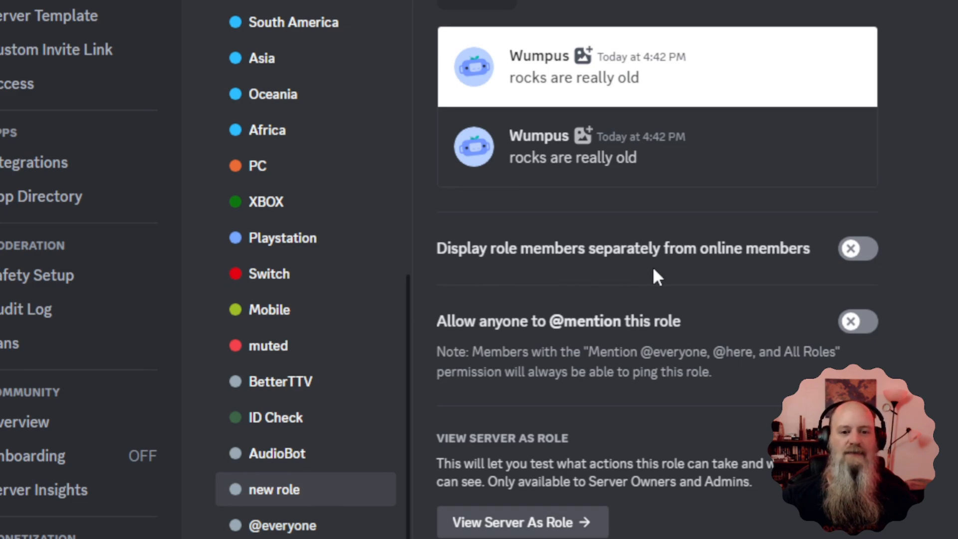
pyautogui.click(867, 257)
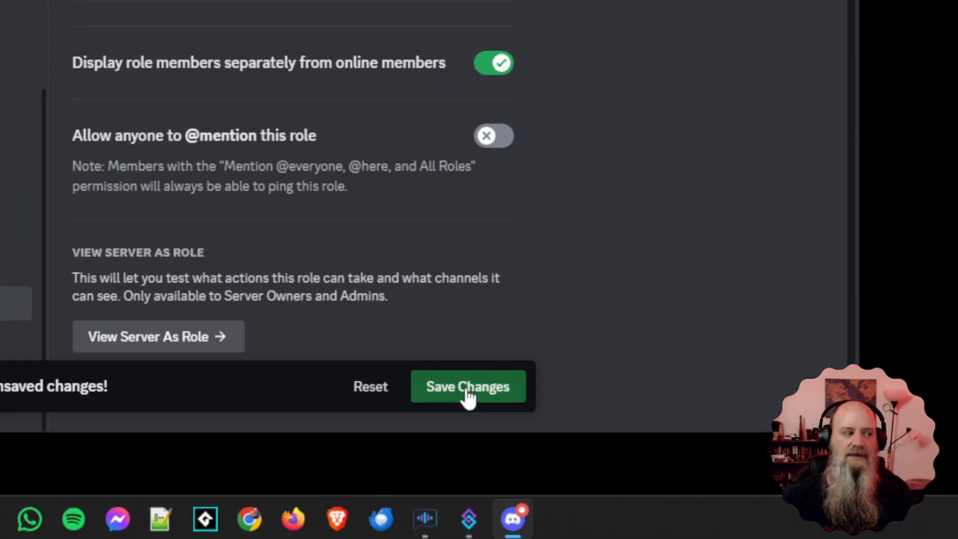
pyautogui.click(468, 398)
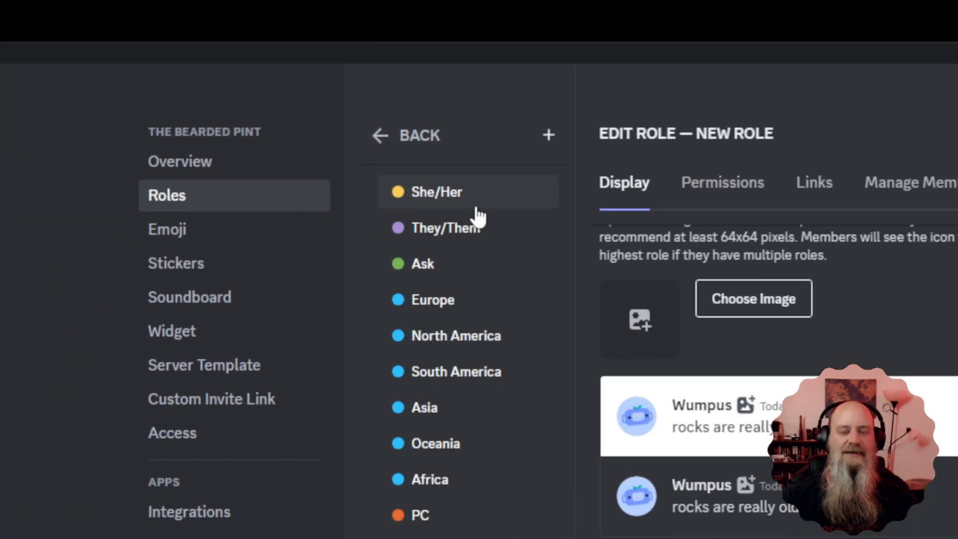
# Step: Leave the server settings and examine how the member list groups people by role, such as Patrons, Support Family and Beer Drinkers
pyautogui.click(469, 148)
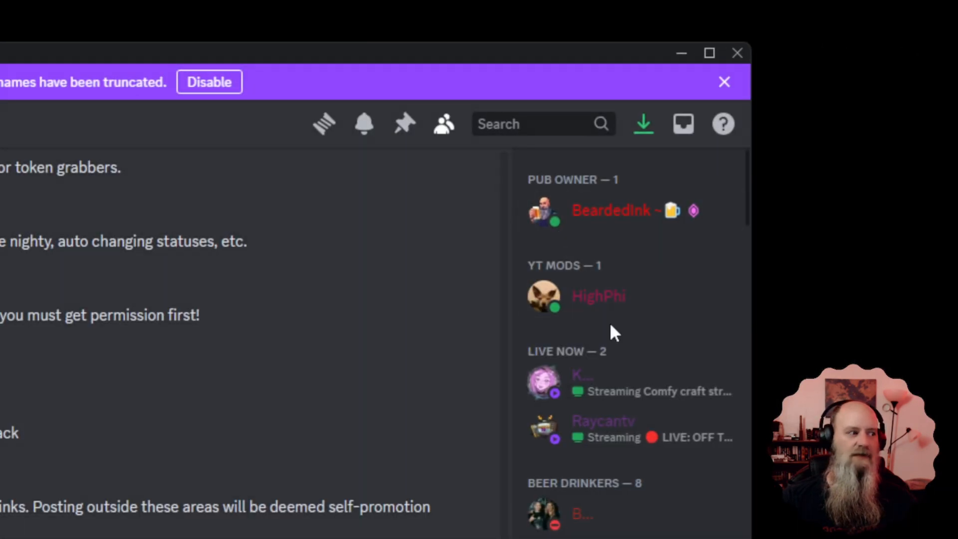
pyautogui.scroll(-12, 598, 324)
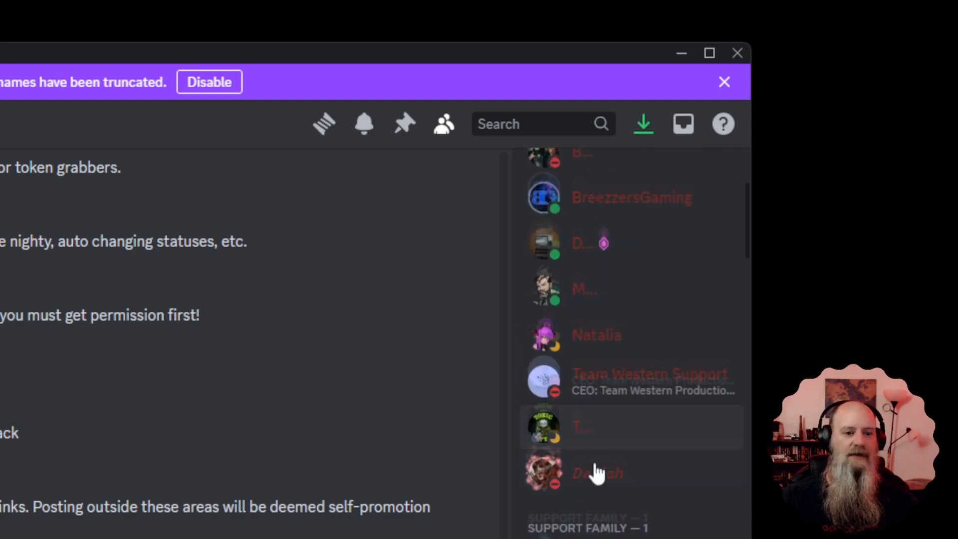
pyautogui.scroll(-6, 616, 478)
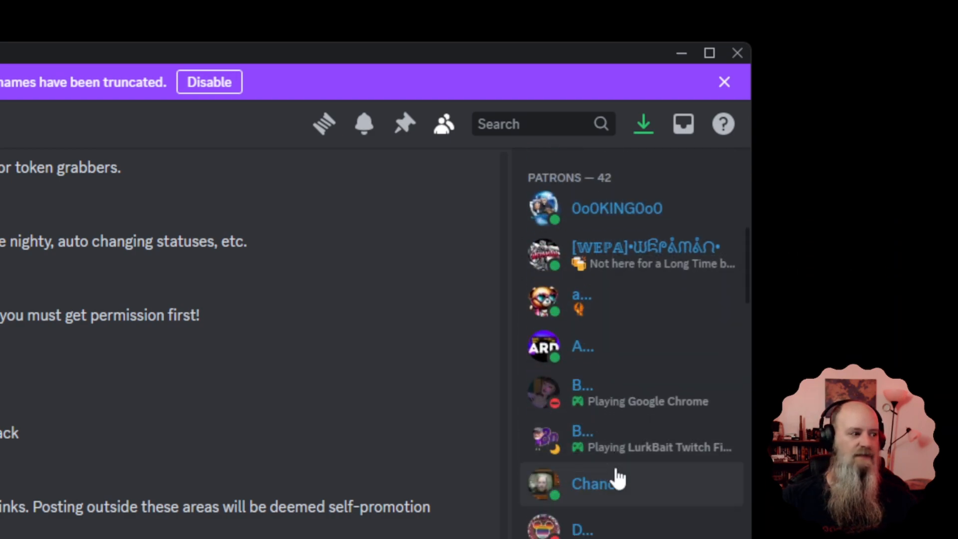
pyautogui.scroll(-12, 617, 477)
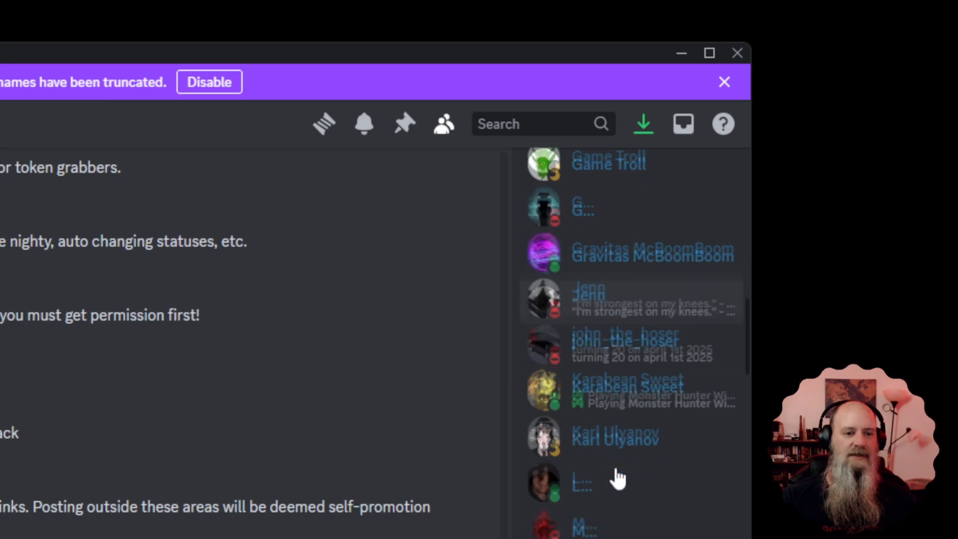
pyautogui.scroll(15, 614, 465)
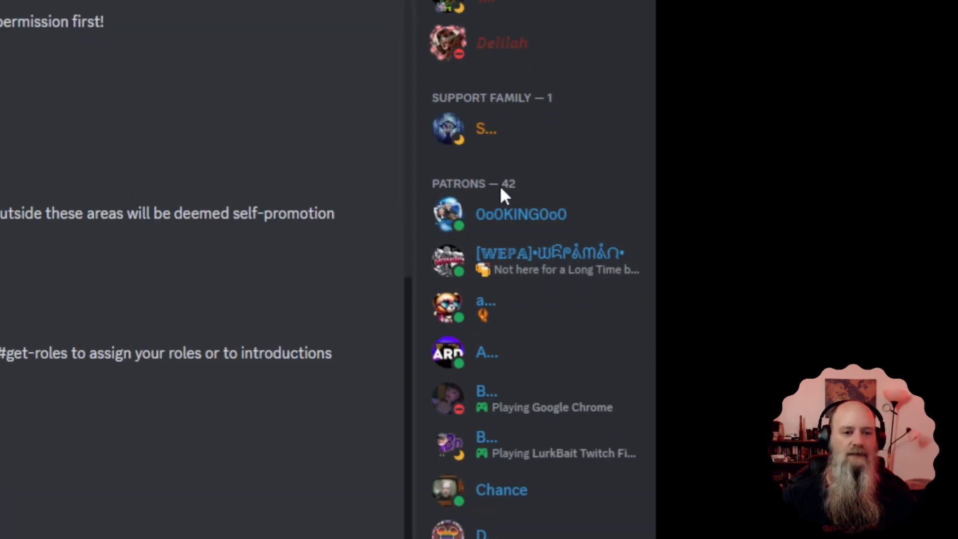
pyautogui.scroll(4, 502, 196)
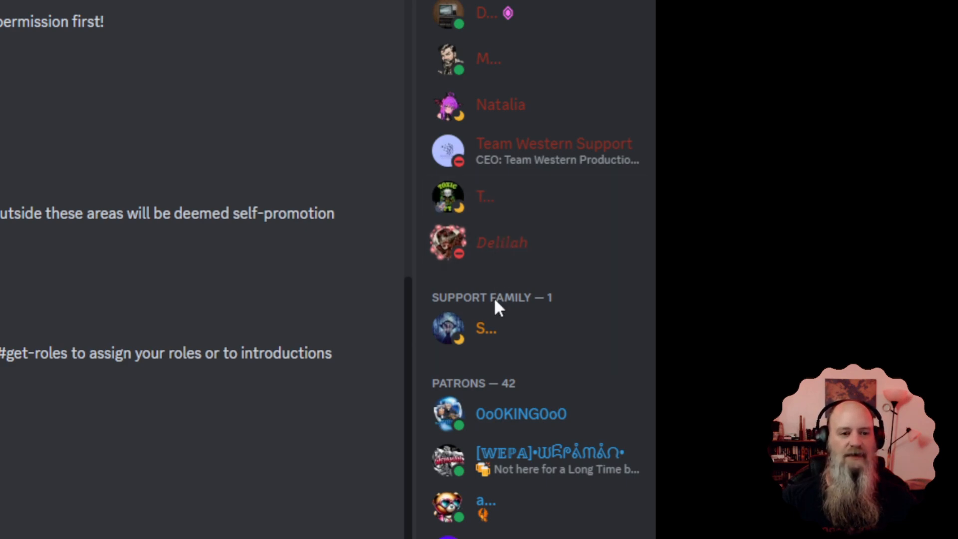
pyautogui.scroll(3, 523, 274)
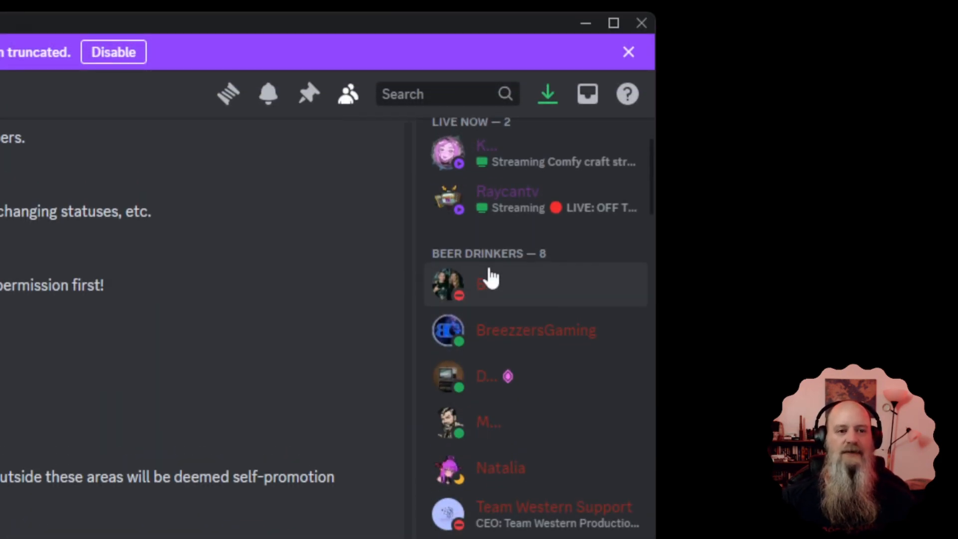
pyautogui.scroll(3, 529, 509)
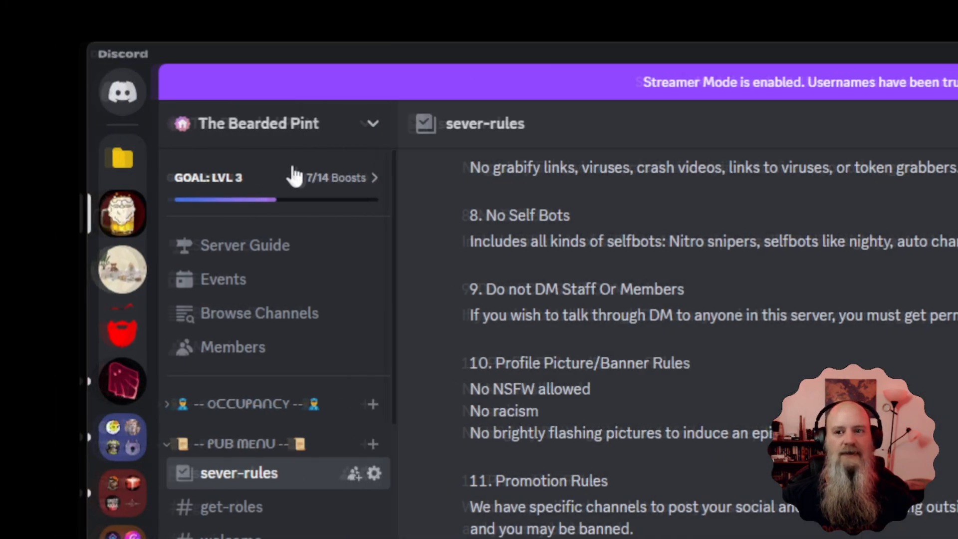
pyautogui.click(289, 131)
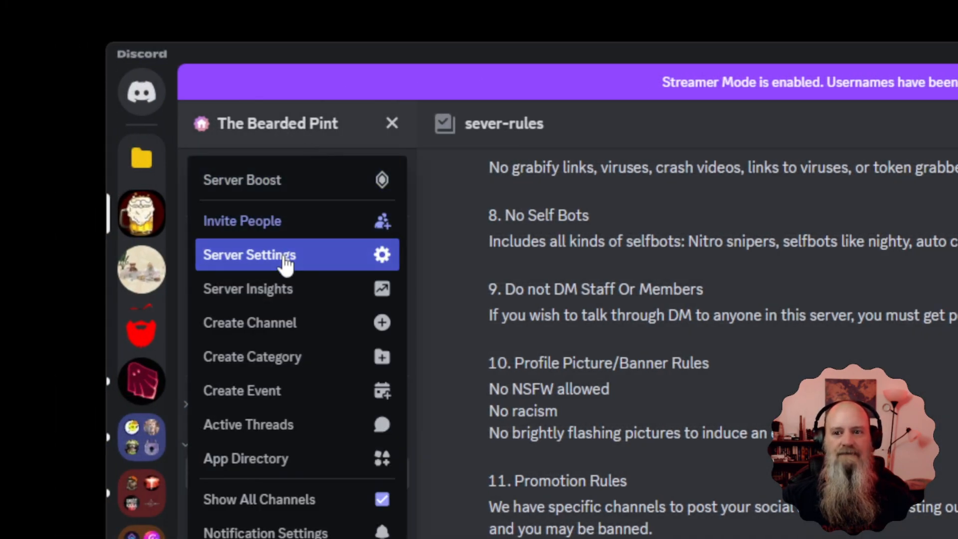
pyautogui.click(282, 256)
pyautogui.click(391, 199)
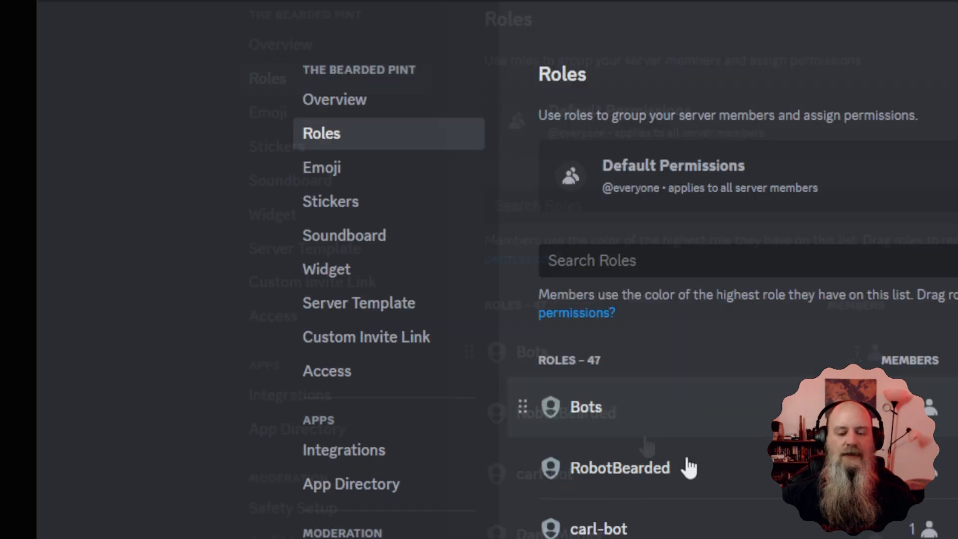
# Step: Open the role named "new role" and turn off displaying its members separately from online members
pyautogui.scroll(-15, 698, 474)
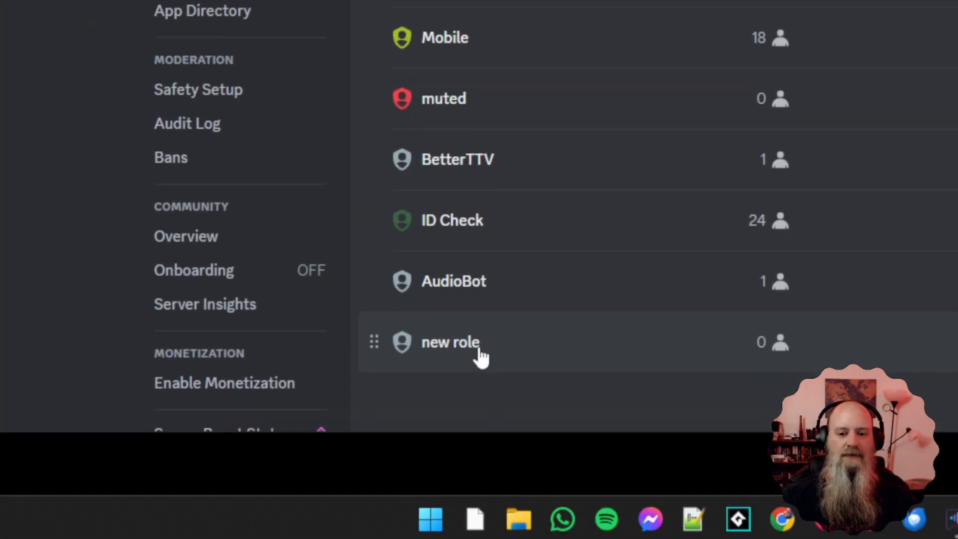
pyautogui.click(474, 347)
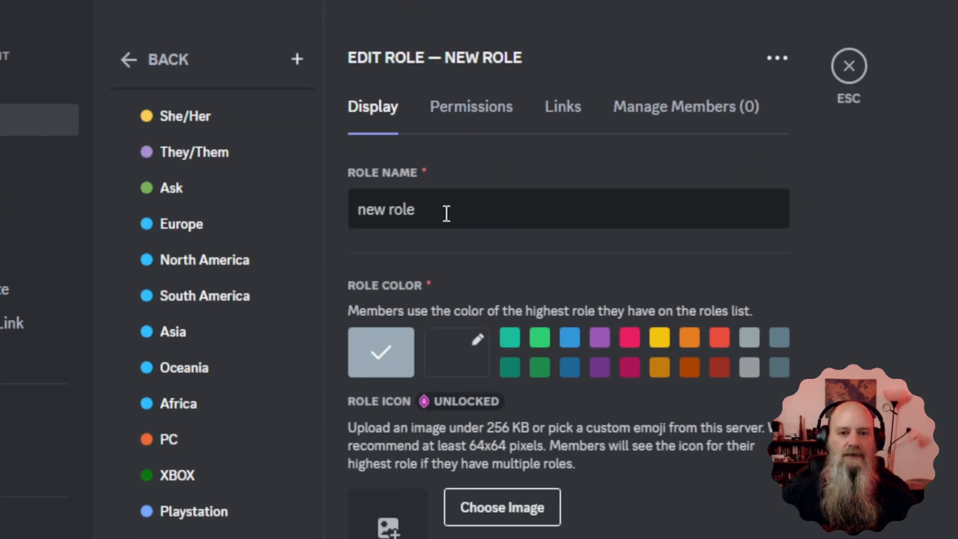
pyautogui.scroll(-8, 654, 388)
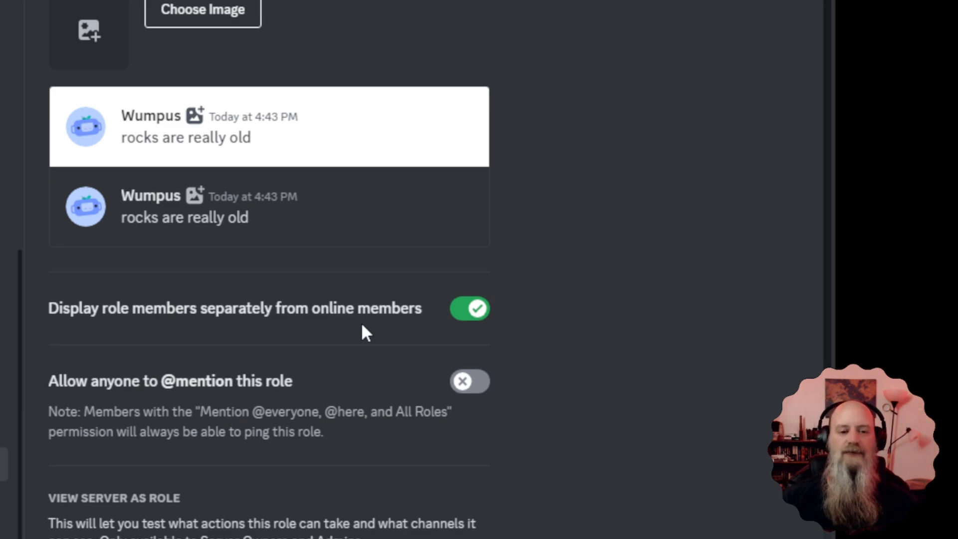
pyautogui.click(465, 308)
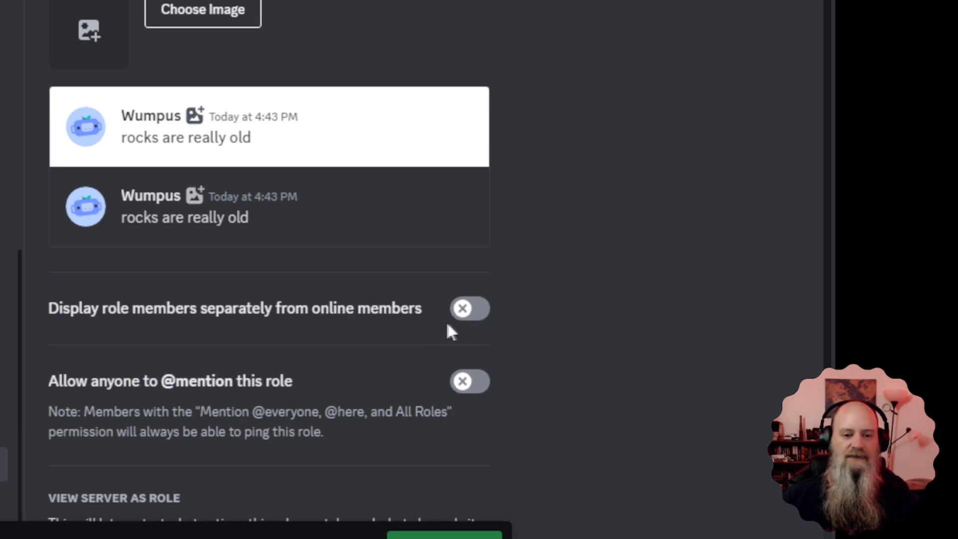
pyautogui.click(445, 536)
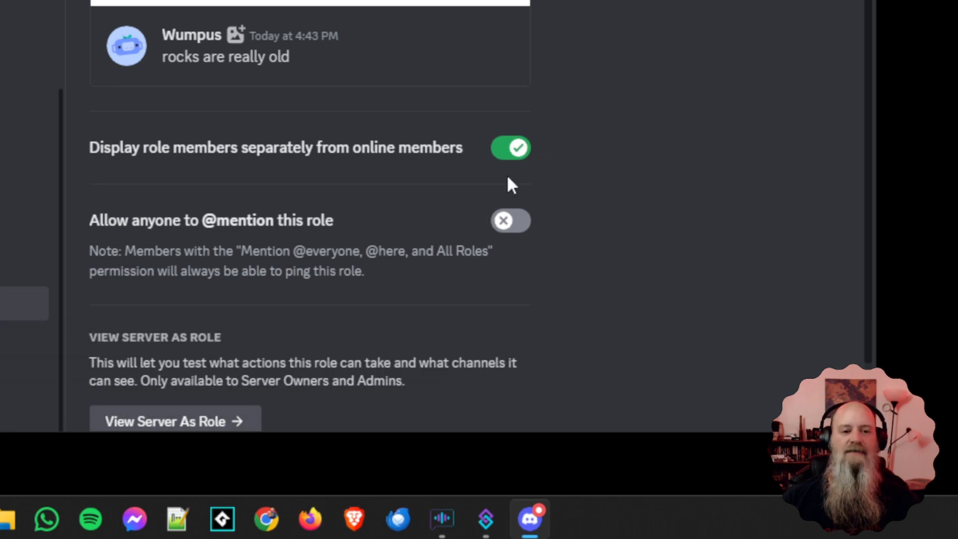
pyautogui.click(504, 155)
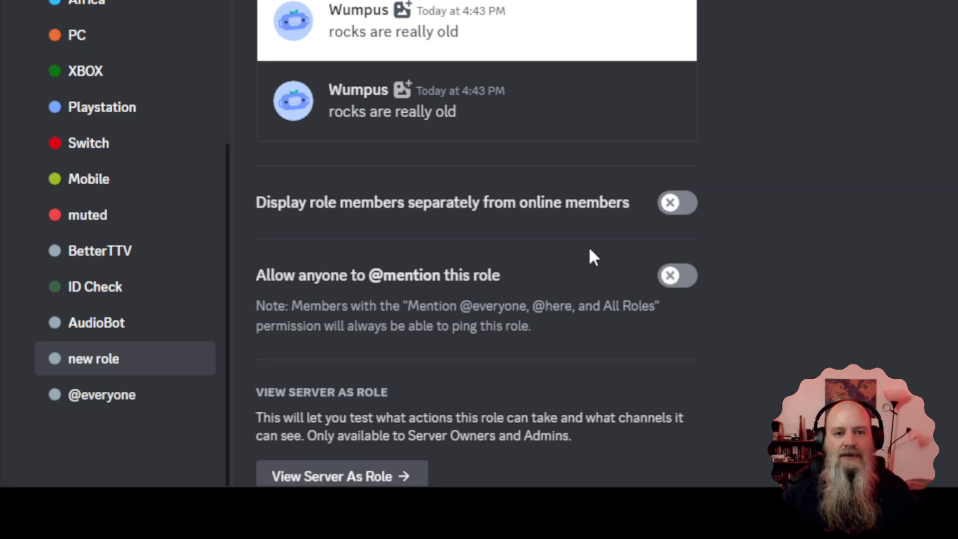
# Step: Review the permissions of the new role and the Europe role, and enable View Channels for the new role
pyautogui.scroll(4, 591, 254)
pyautogui.click(467, 197)
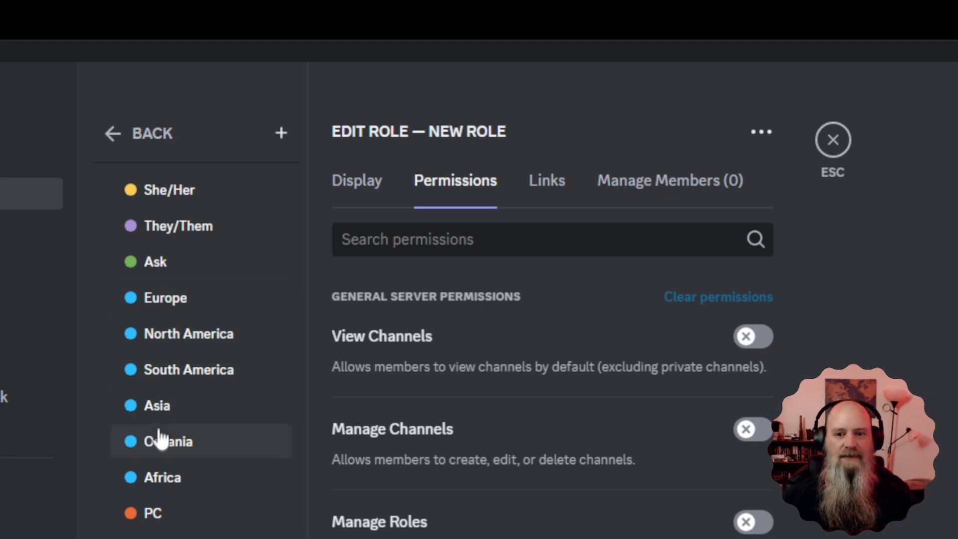
pyautogui.click(164, 313)
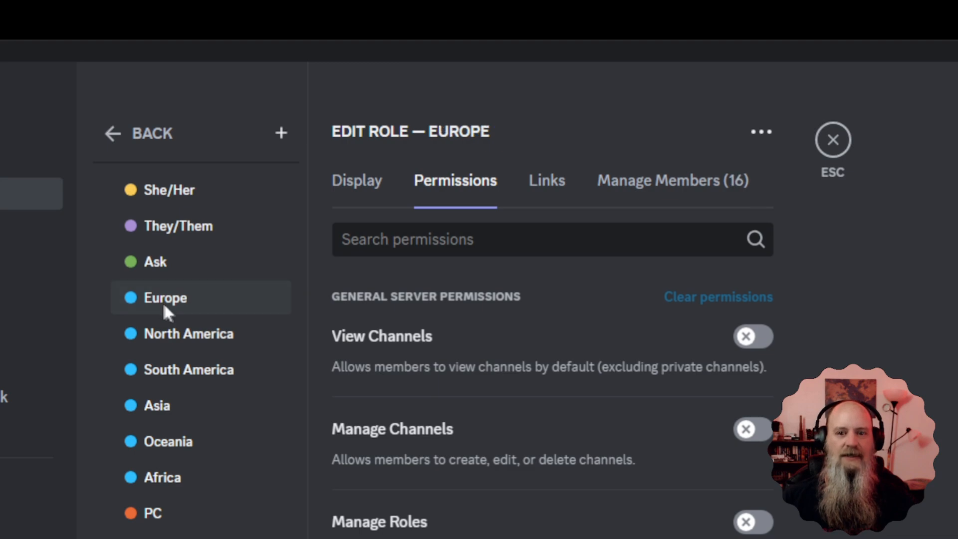
pyautogui.scroll(-10, 773, 399)
pyautogui.scroll(8, 773, 437)
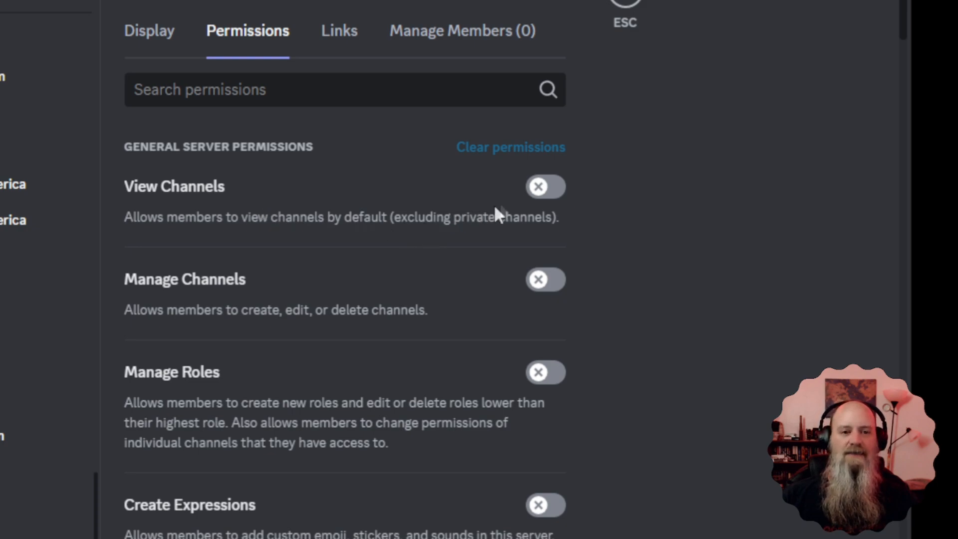
pyautogui.click(553, 189)
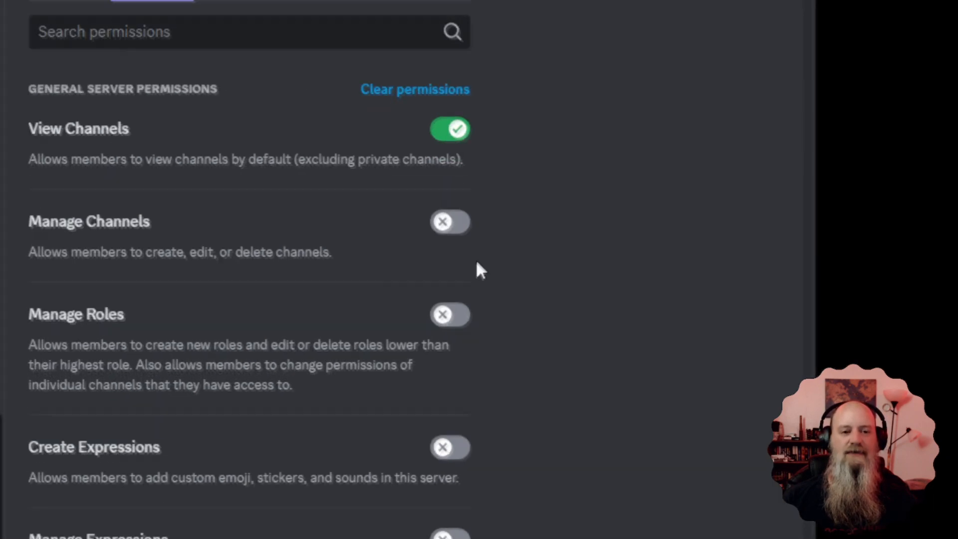
# Step: Enable Manage Channels and Manage Roles for the new role, and turn both permissions off again
pyautogui.click(464, 227)
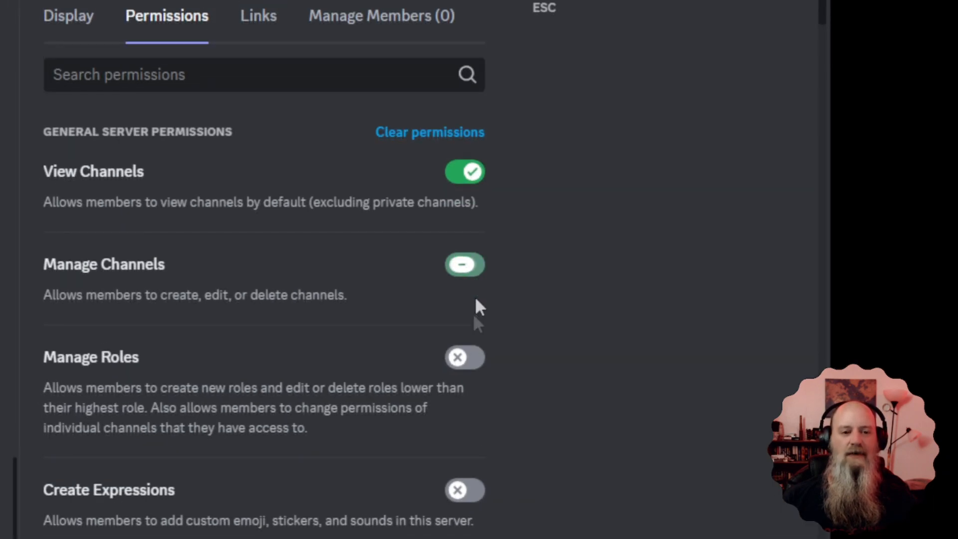
pyautogui.click(464, 358)
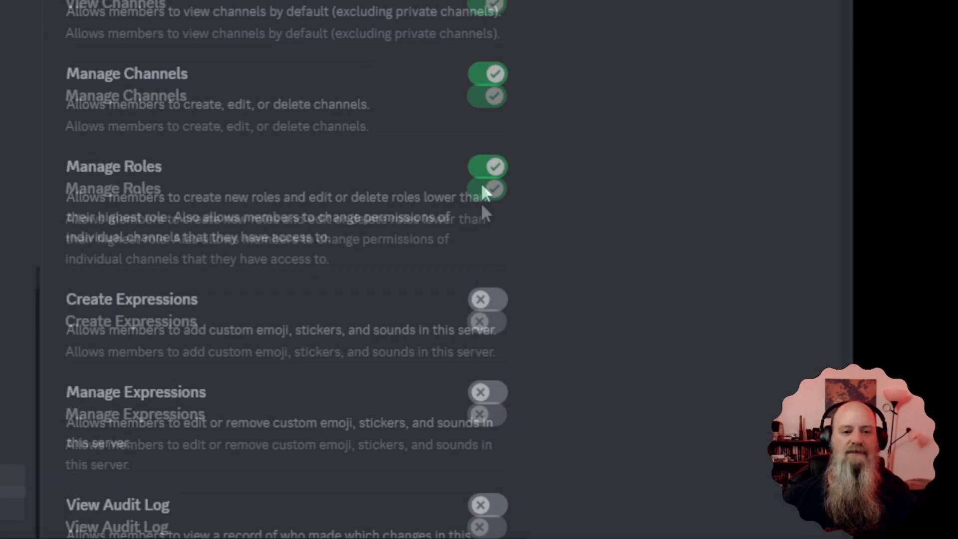
pyautogui.click(487, 167)
pyautogui.click(487, 75)
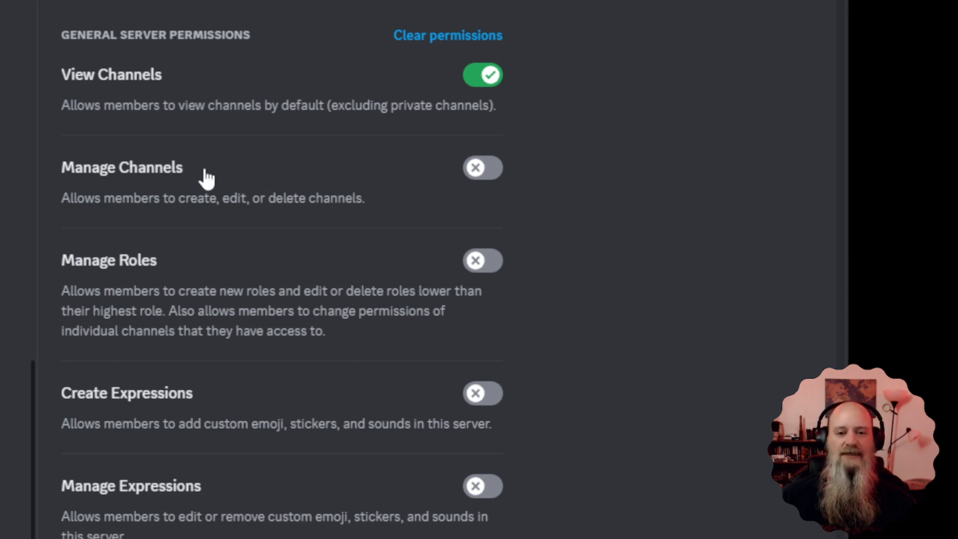
# Step: Read through the new role's general server permissions, from Manage Channels to Manage Server
pyautogui.scroll(-2, 237, 186)
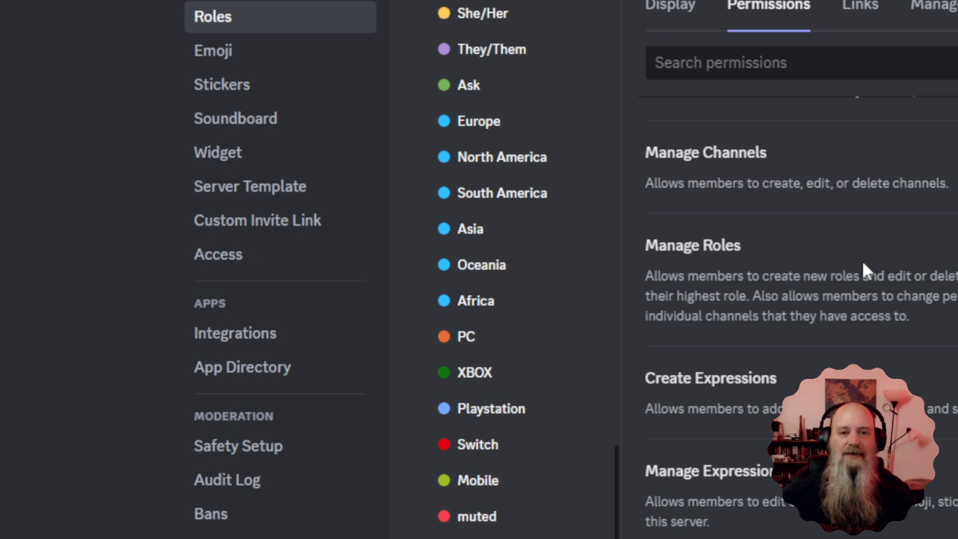
pyautogui.scroll(-2, 864, 264)
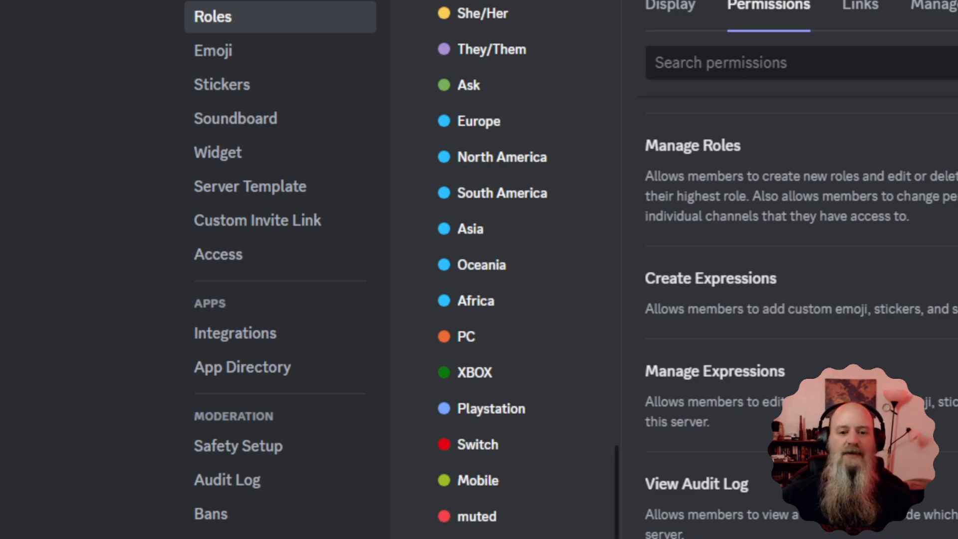
pyautogui.scroll(-6, 853, 361)
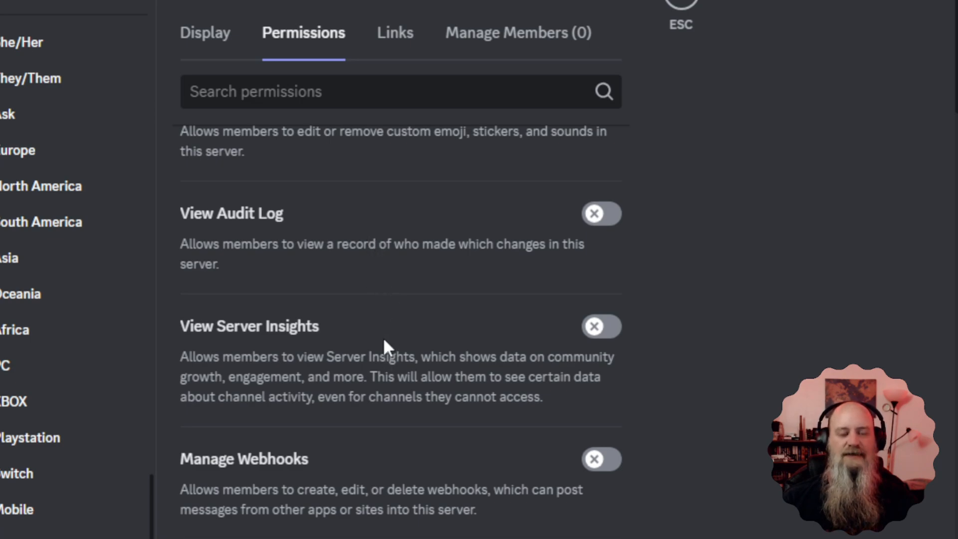
pyautogui.scroll(-4, 384, 342)
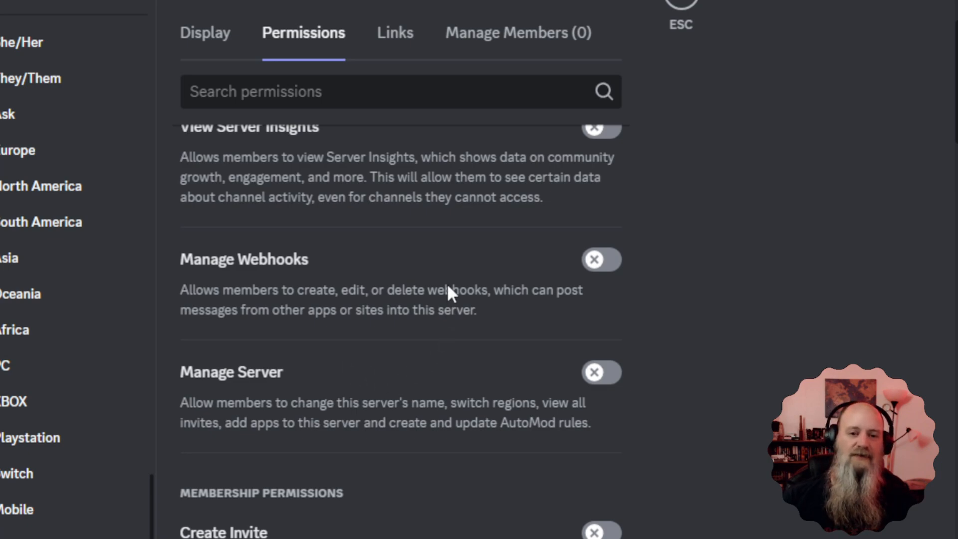
pyautogui.scroll(-6, 443, 353)
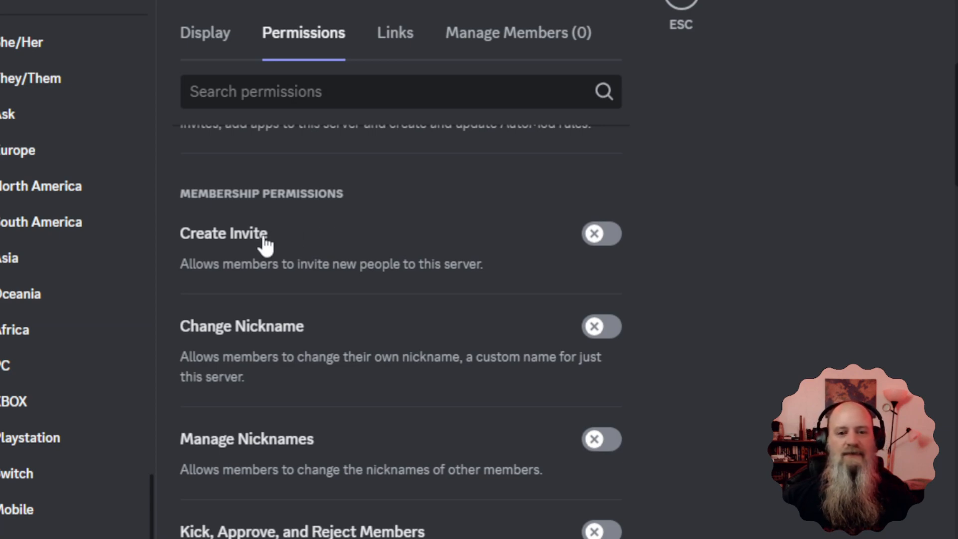
# Step: Try enabling Create Invite for the new role and look over the server's role list
pyautogui.click(598, 234)
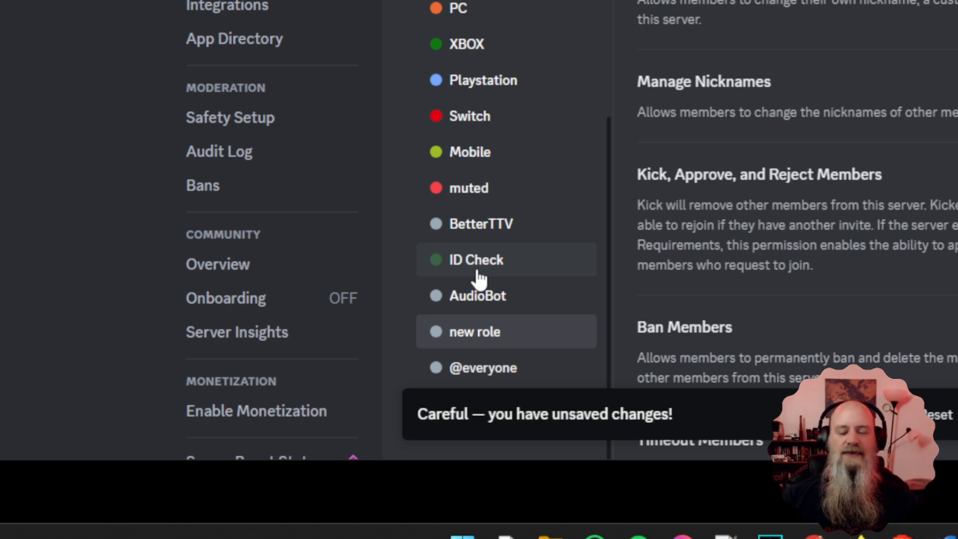
pyautogui.scroll(12, 479, 276)
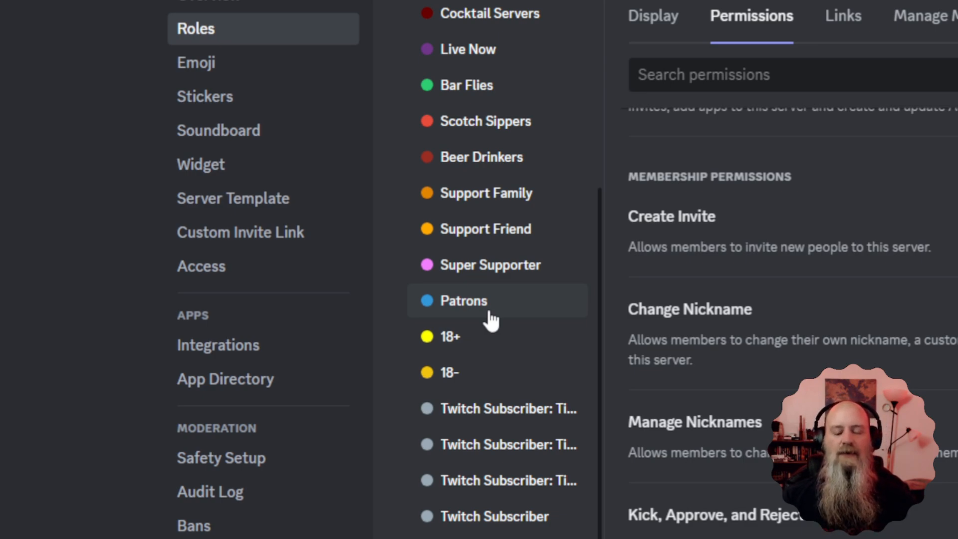
pyautogui.scroll(-10, 513, 496)
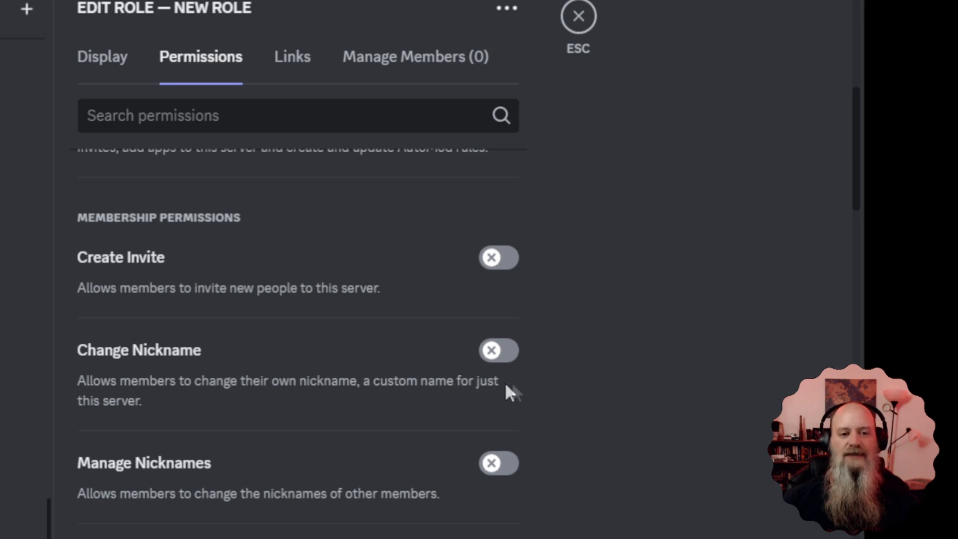
# Step: Examine the membership permissions covering nicknames, kicking, banning and timing out members
pyautogui.scroll(-2, 319, 373)
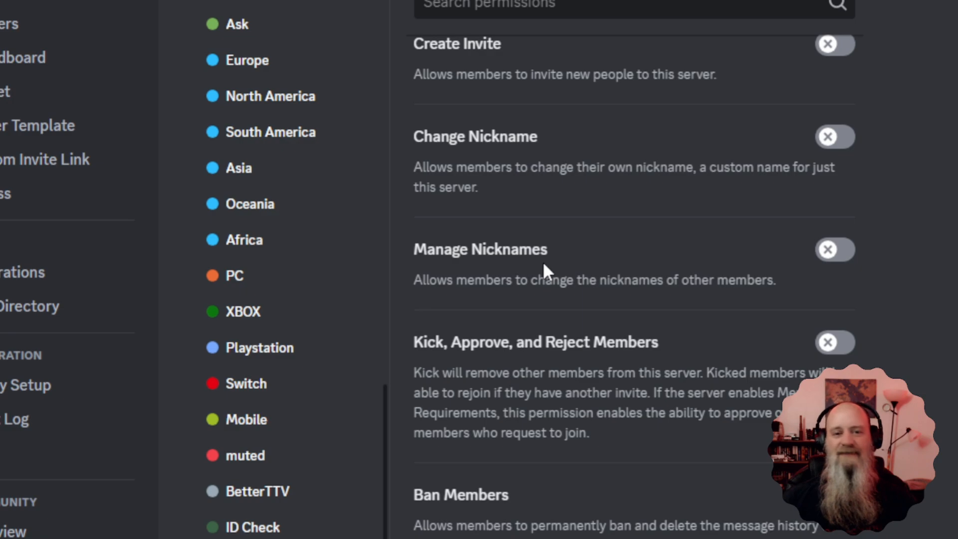
pyautogui.scroll(-2, 605, 265)
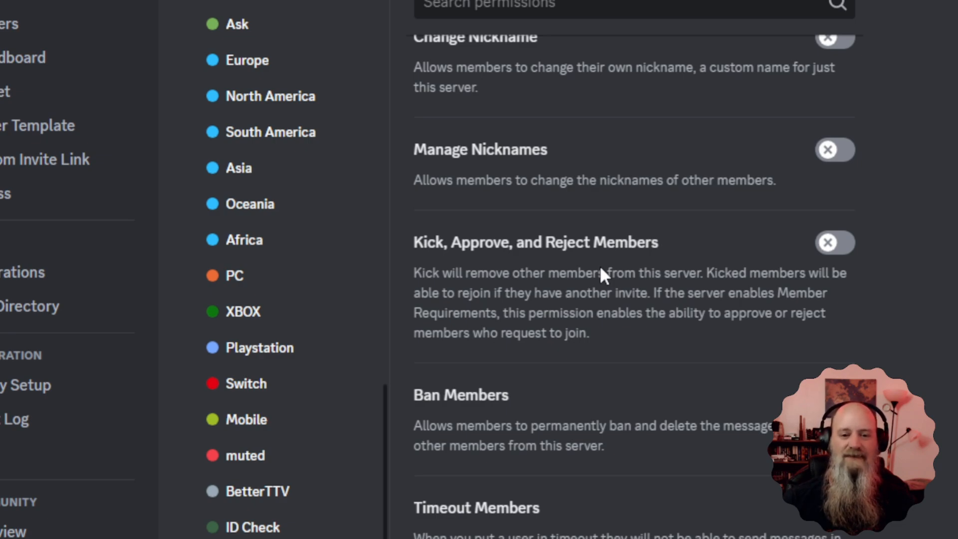
pyautogui.scroll(-4, 599, 265)
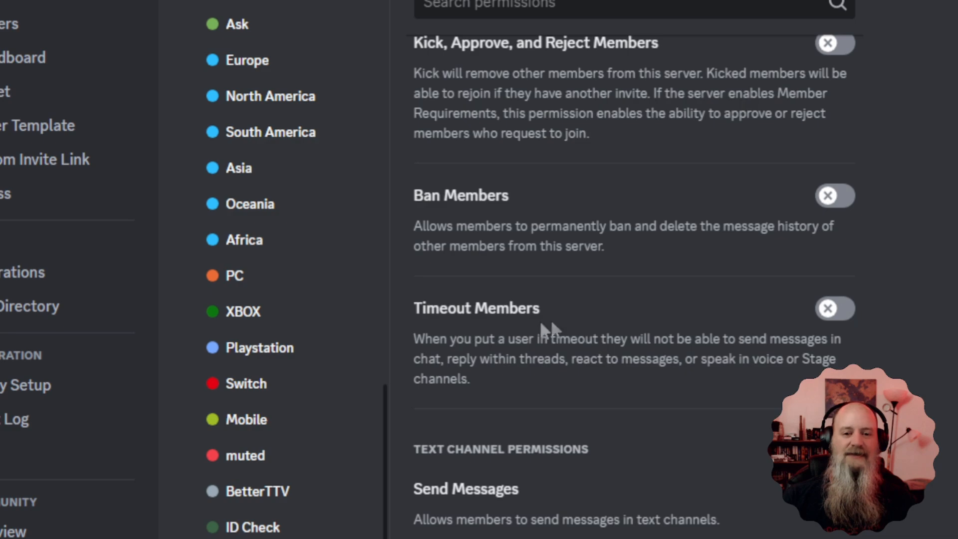
pyautogui.scroll(-8, 693, 312)
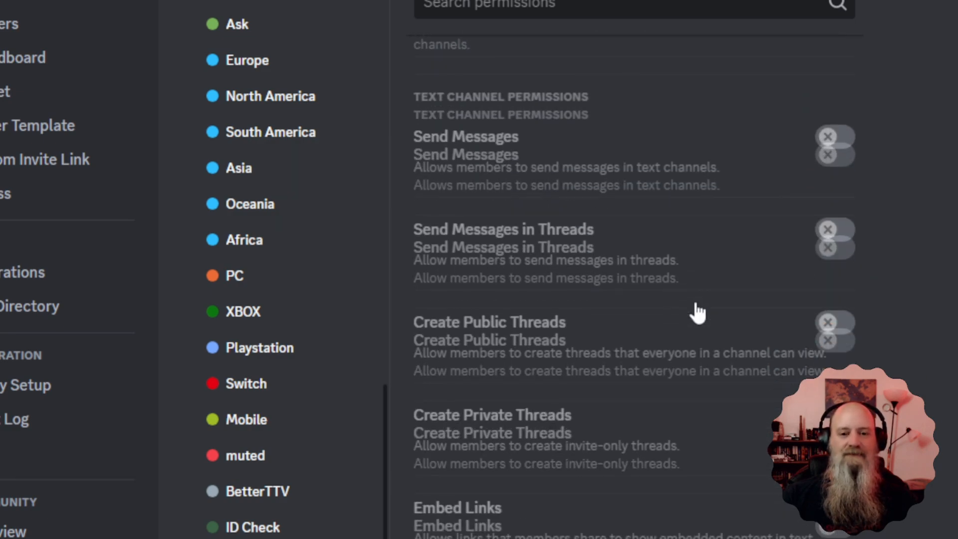
# Step: Enable Send Messages, Send Messages in Threads and Create Public Threads in the new role's text channel permissions
pyautogui.scroll(2, 696, 304)
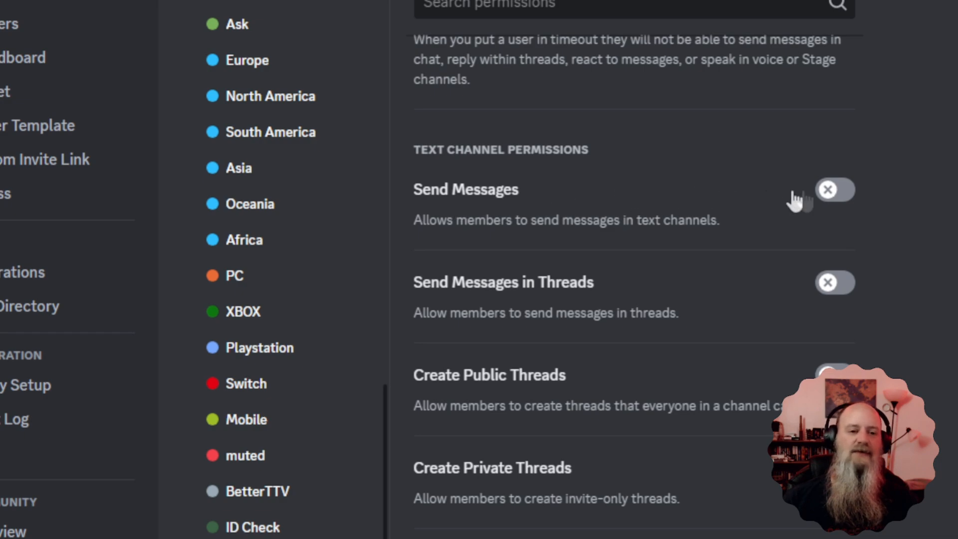
pyautogui.click(839, 195)
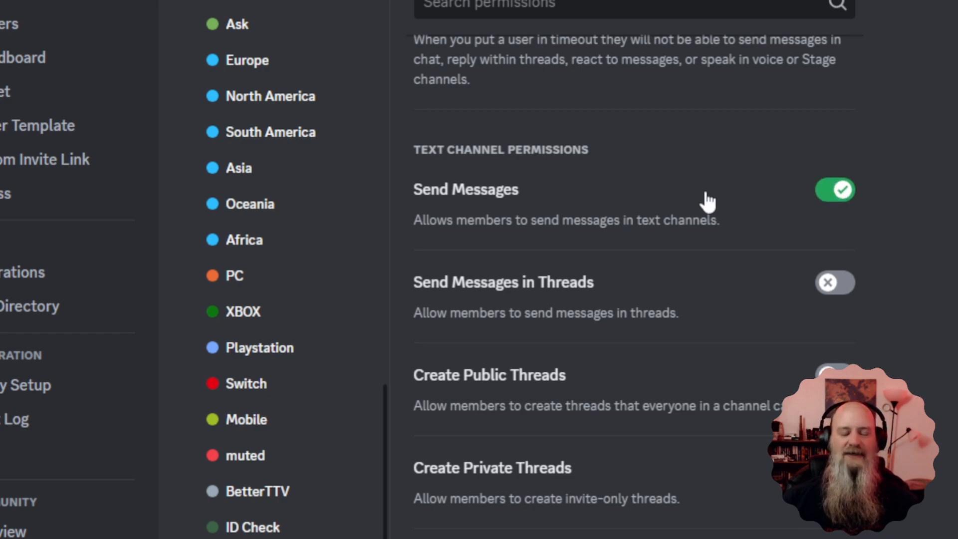
pyautogui.scroll(-2, 707, 201)
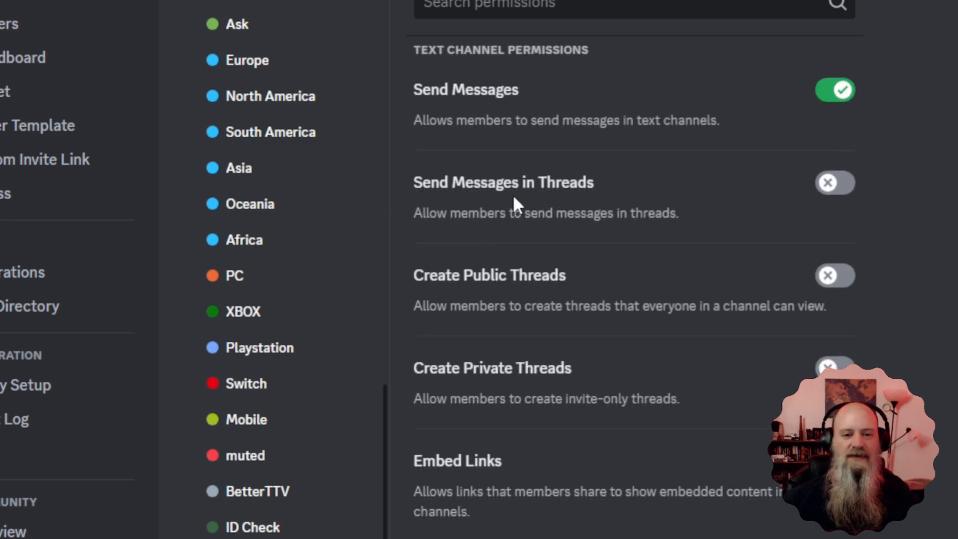
pyautogui.click(838, 193)
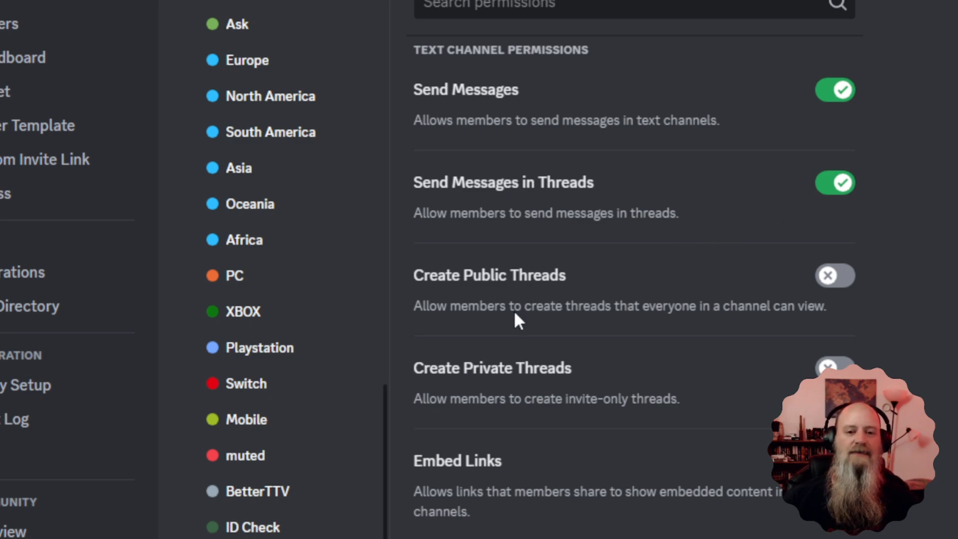
pyautogui.click(842, 281)
pyautogui.scroll(-2, 649, 297)
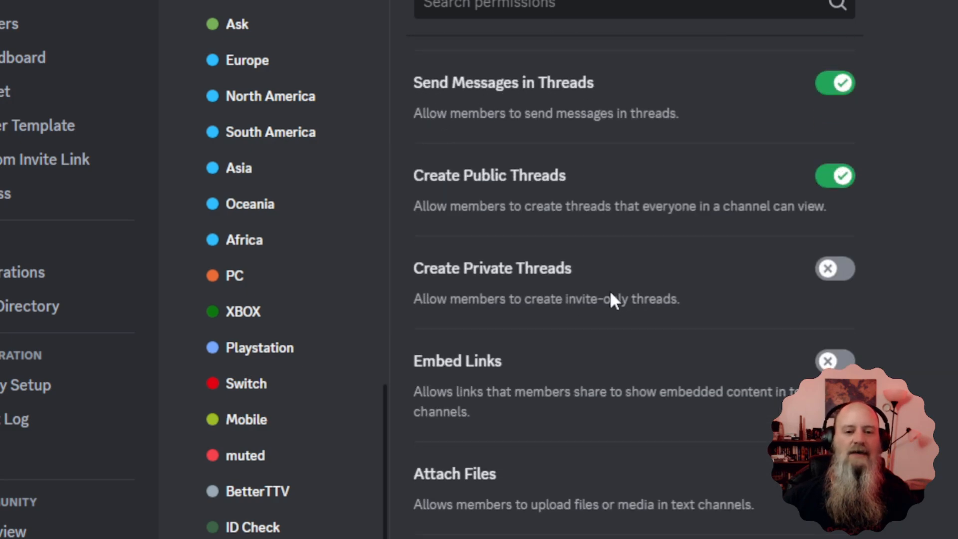
# Step: Switch Create Private Threads on and back off for the new role, and enable Embed Links
pyautogui.click(831, 272)
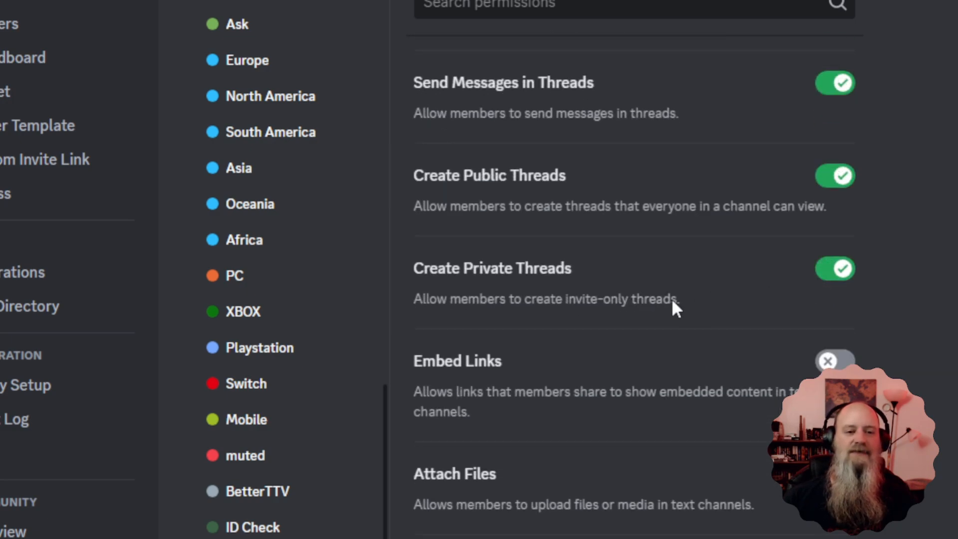
pyautogui.click(838, 273)
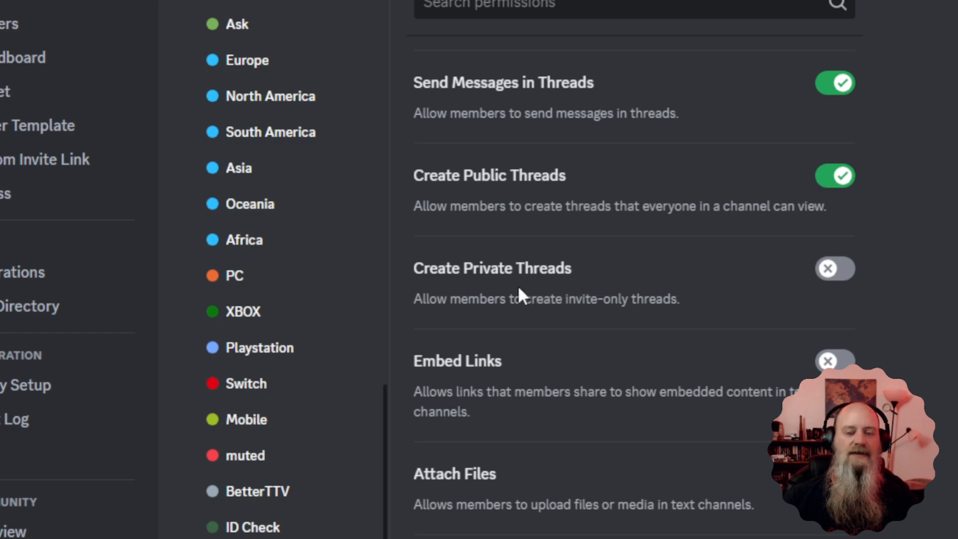
pyautogui.scroll(-2, 649, 302)
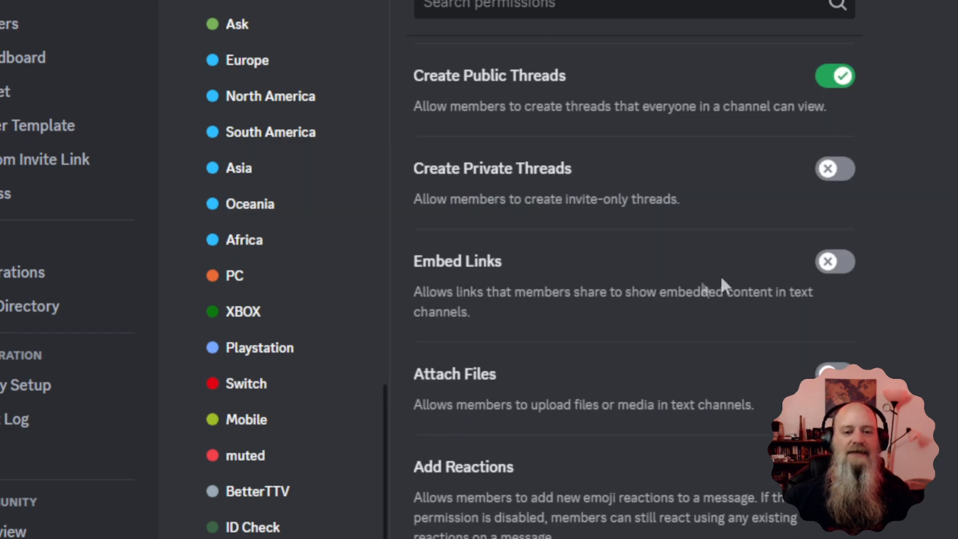
pyautogui.click(830, 262)
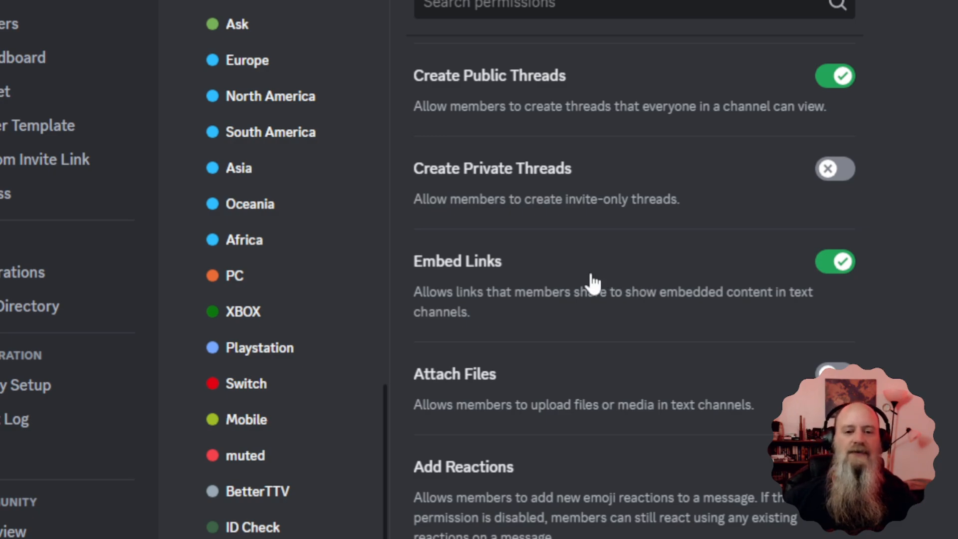
pyautogui.scroll(-2, 594, 283)
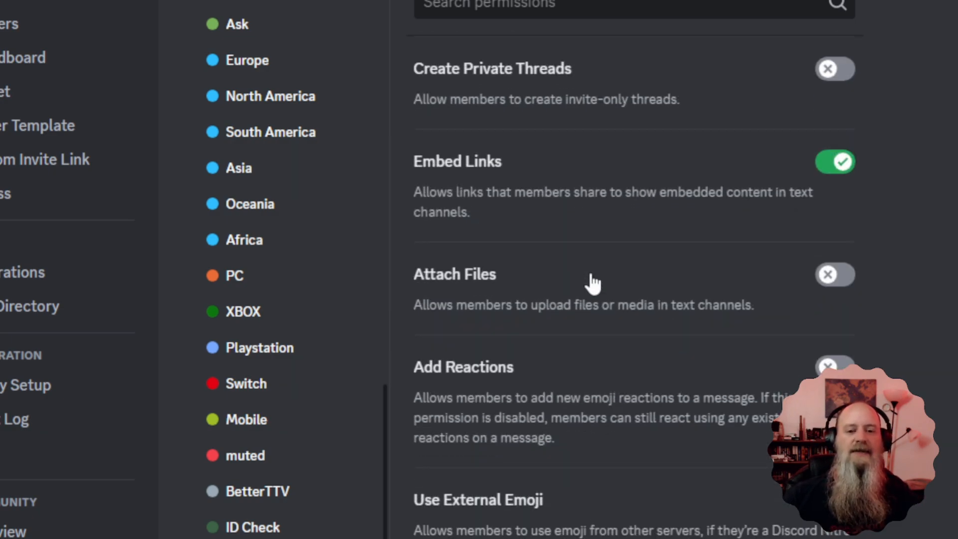
# Step: Enable Attach Files and Add Reactions in the new role's text channel permissions
pyautogui.click(838, 279)
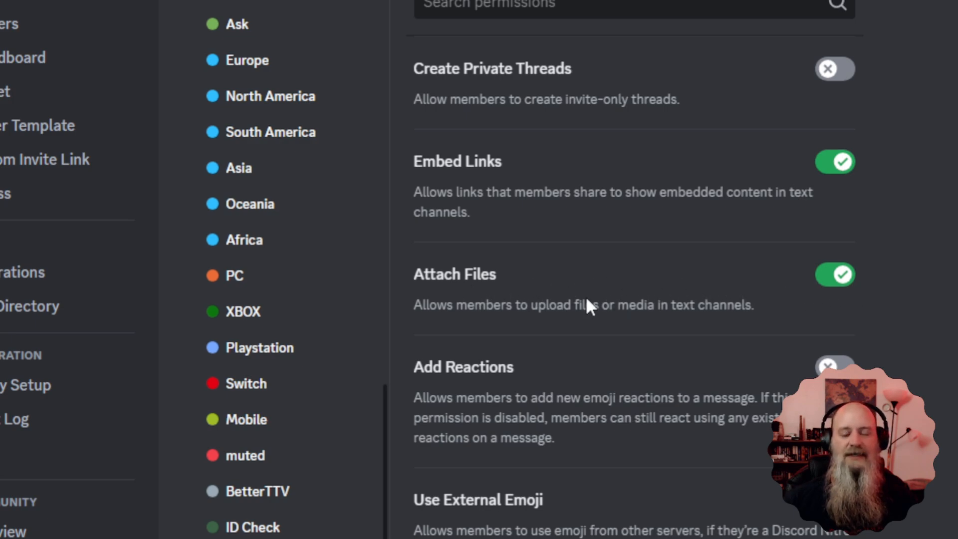
pyautogui.scroll(-2, 586, 300)
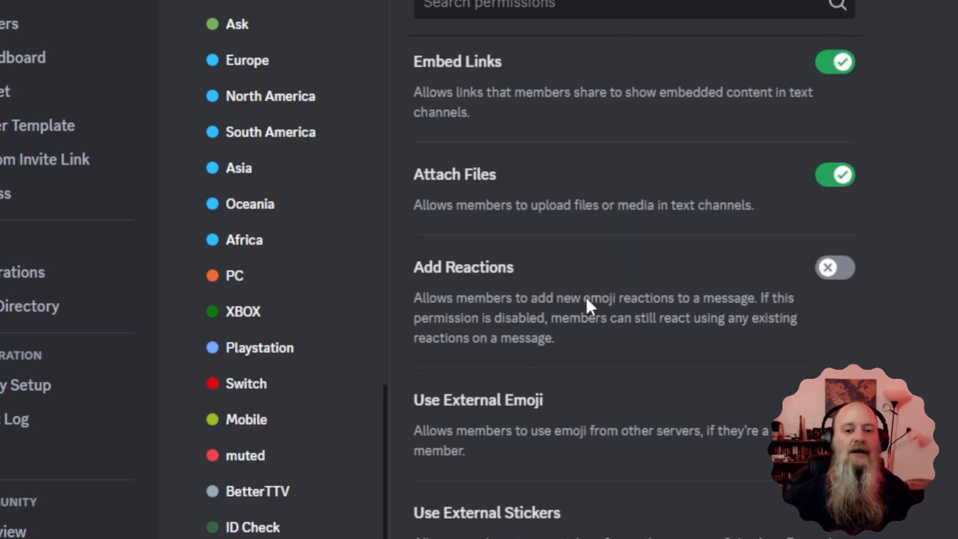
pyautogui.scroll(-2, 585, 296)
pyautogui.click(832, 168)
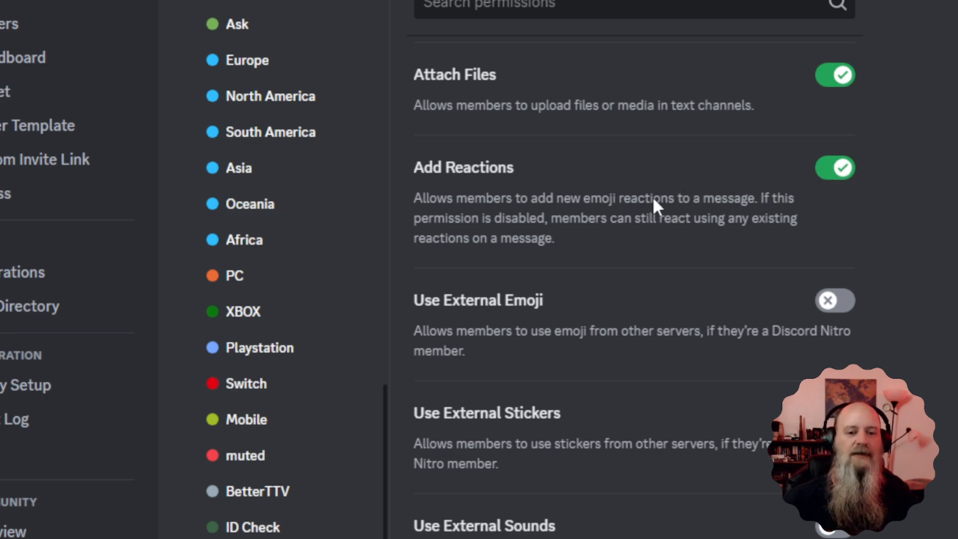
# Step: Enable Use External Emoji, Use External Stickers and Use External Sounds for the new role
pyautogui.scroll(-2, 653, 199)
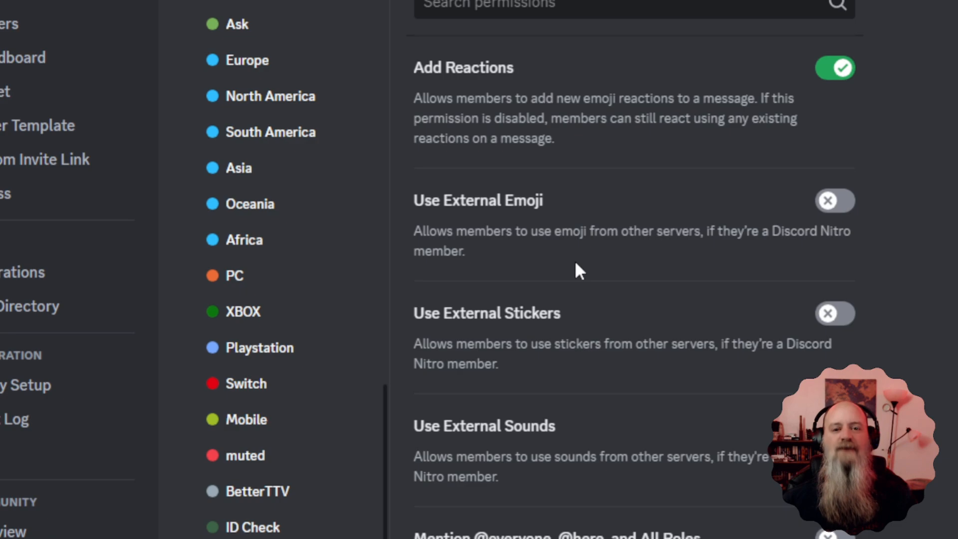
pyautogui.scroll(-6, 580, 274)
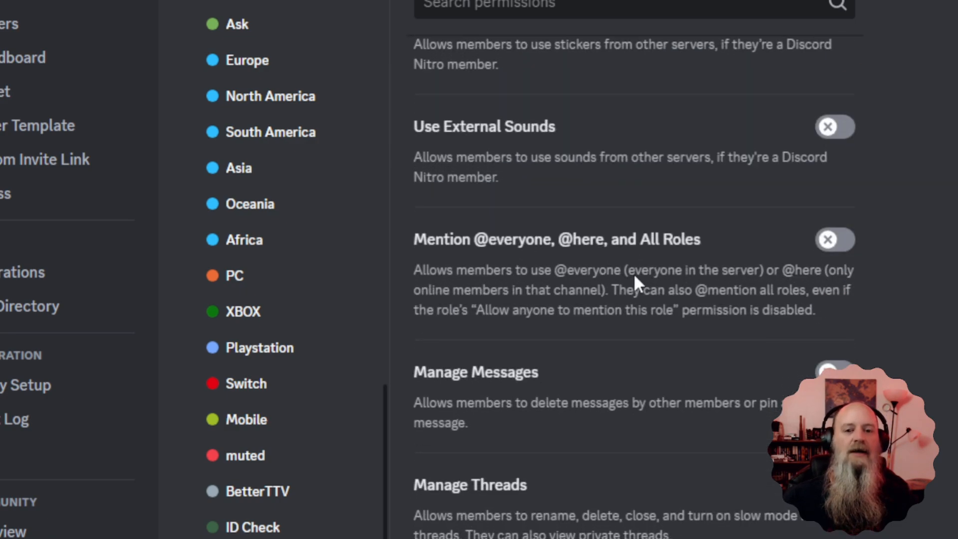
pyautogui.scroll(6, 731, 245)
pyautogui.click(834, 201)
pyautogui.click(836, 312)
# Step: Review the mention, message and thread management permissions, and enable Read Message History for the new role
pyautogui.scroll(-8, 688, 384)
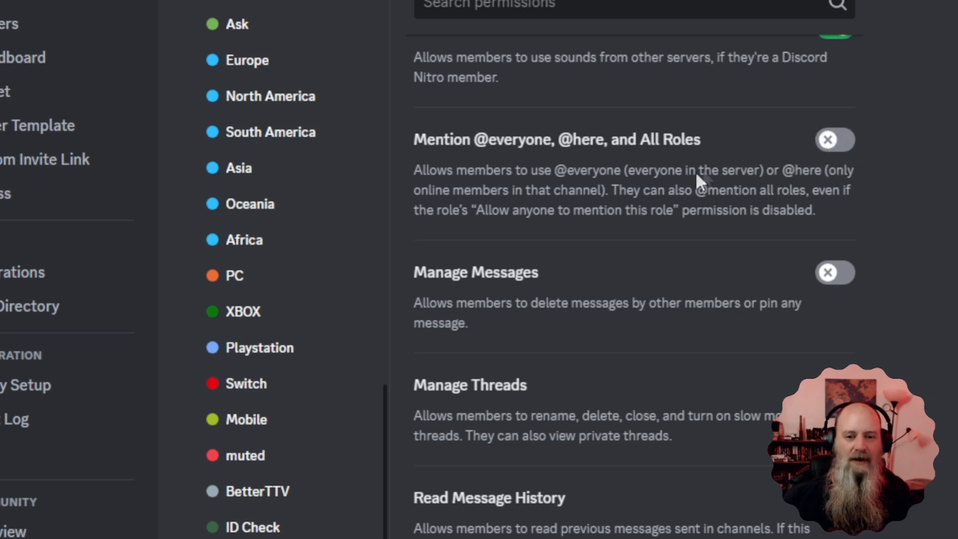
pyautogui.scroll(-2, 676, 192)
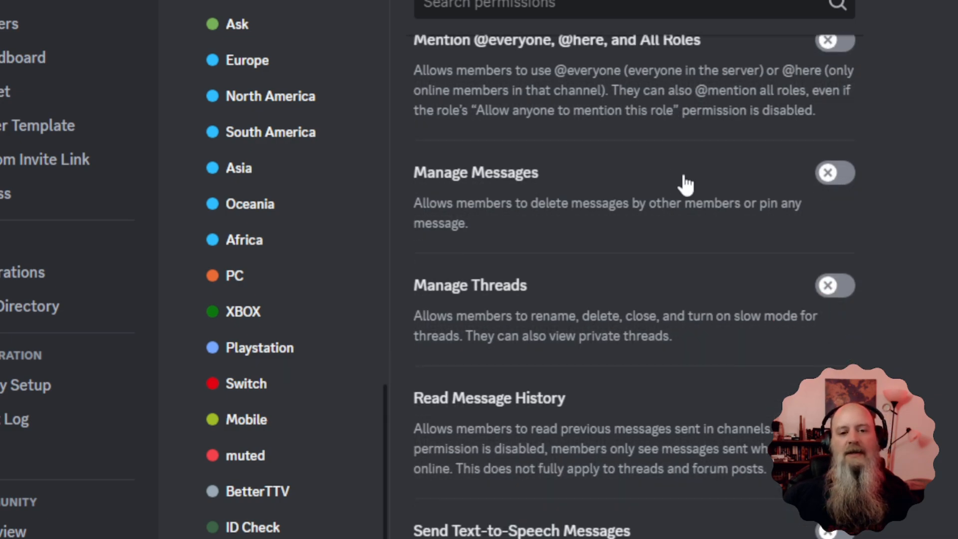
pyautogui.scroll(-2, 605, 207)
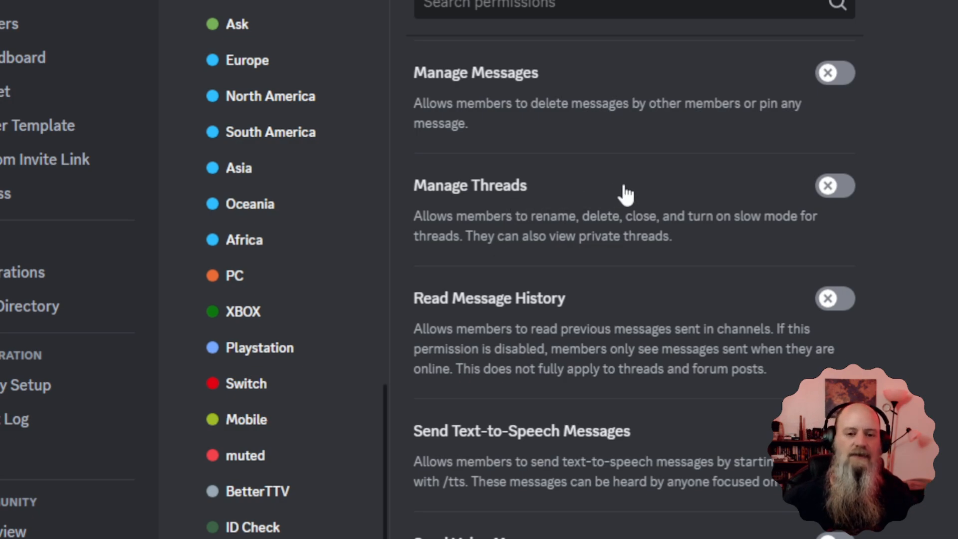
pyautogui.scroll(-2, 638, 193)
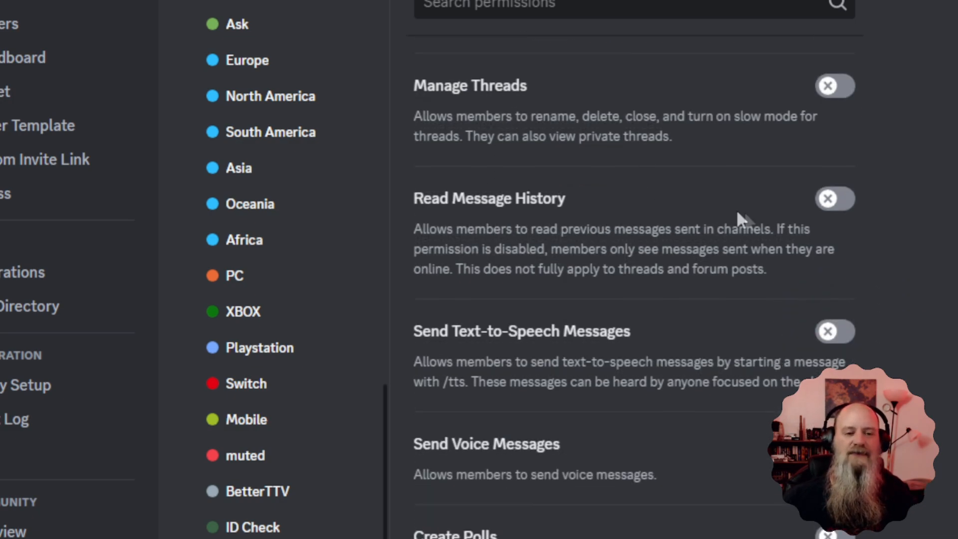
pyautogui.click(843, 204)
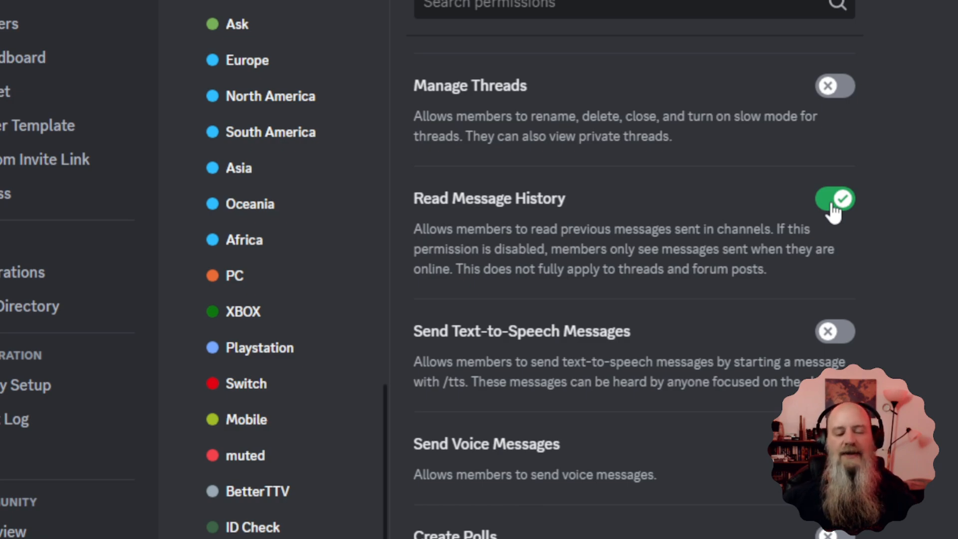
# Step: Enable Connect and Speak in the new role's voice channel permissions
pyautogui.scroll(-2, 705, 200)
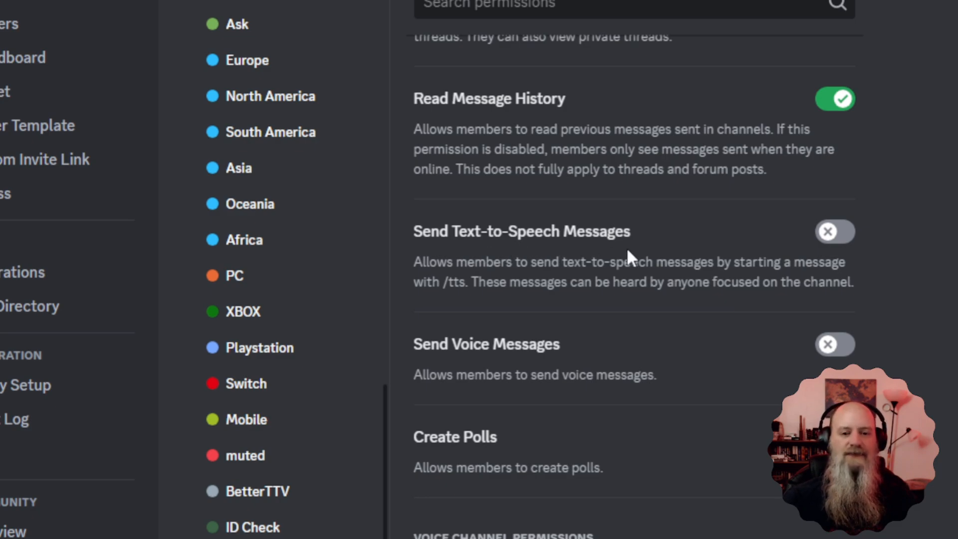
pyautogui.scroll(-4, 626, 252)
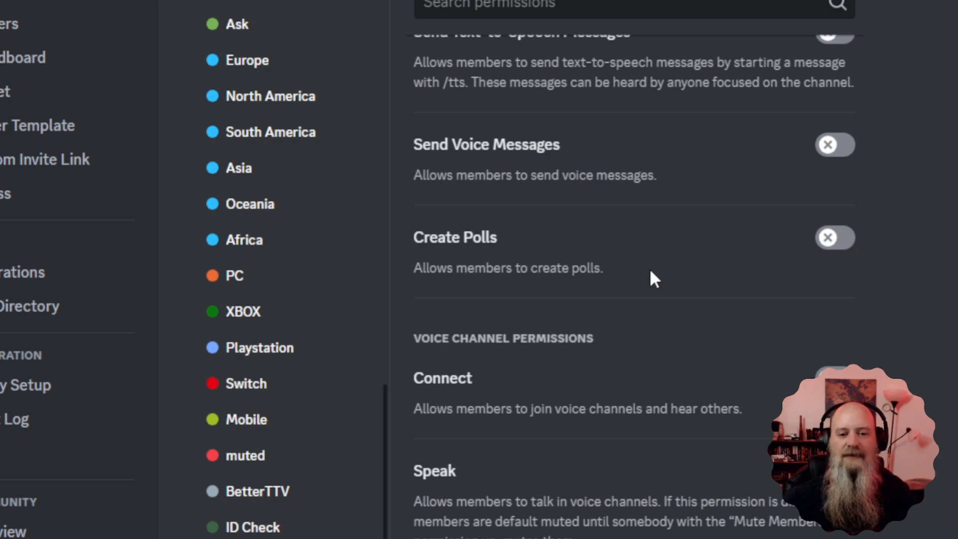
pyautogui.scroll(-3, 629, 244)
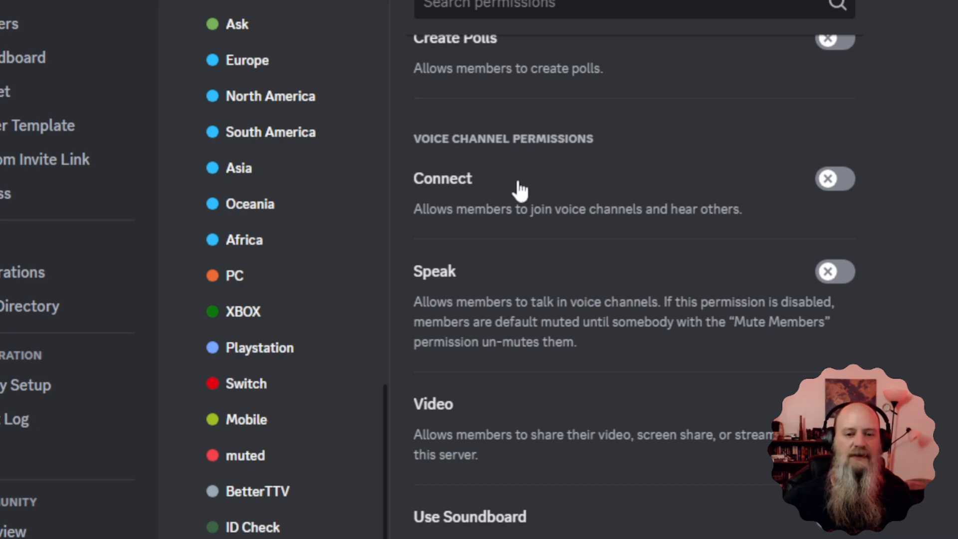
pyautogui.click(844, 185)
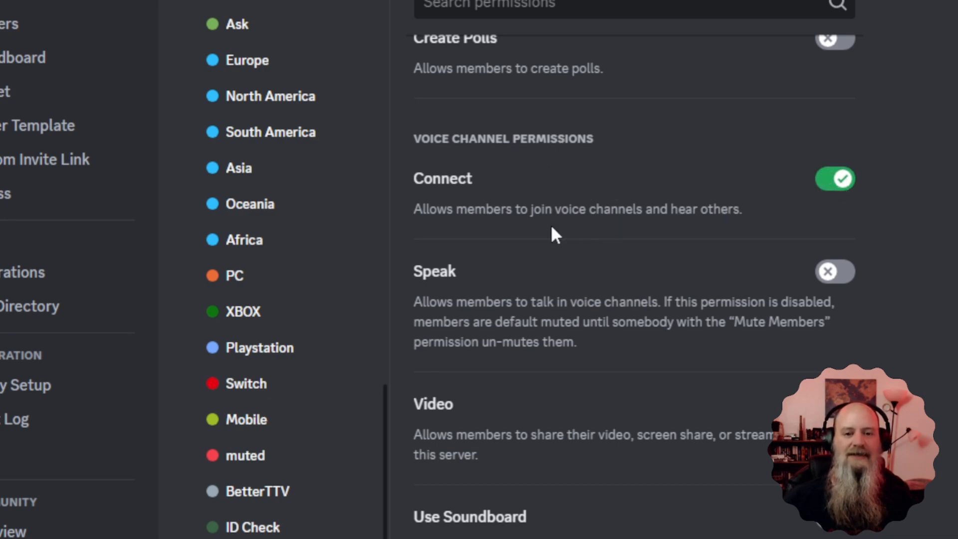
pyautogui.click(831, 272)
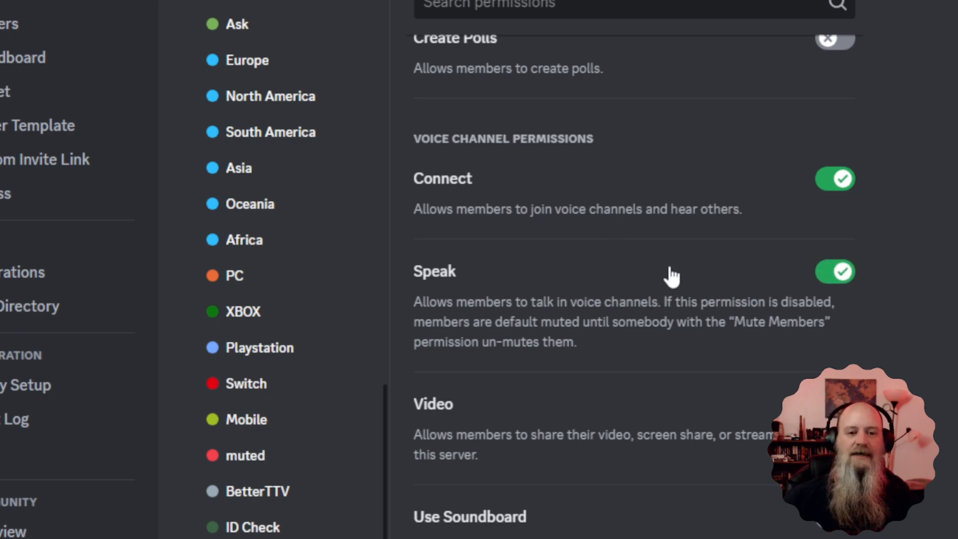
# Step: Enable Video and Use Soundboard in the new role's voice channel permissions
pyautogui.scroll(-3, 671, 276)
pyautogui.click(846, 212)
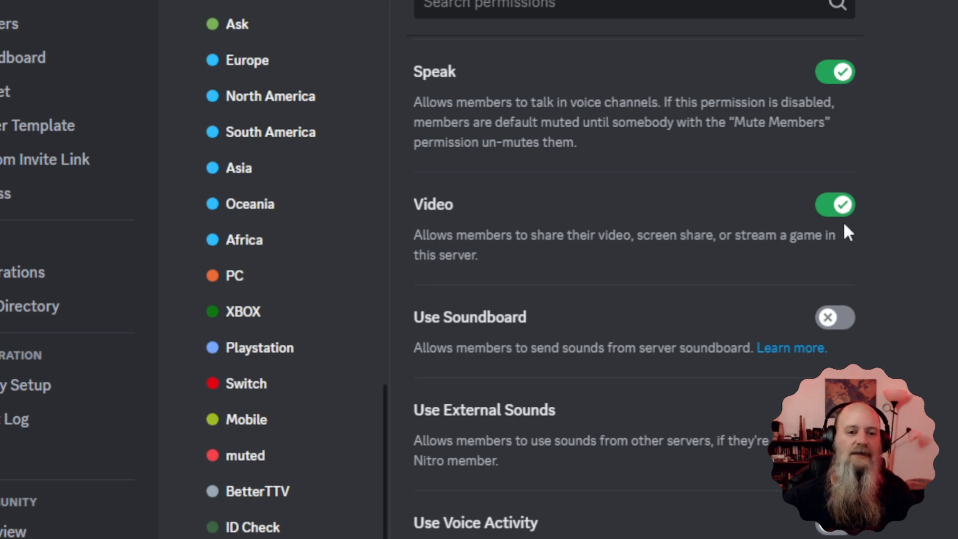
pyautogui.click(830, 215)
pyautogui.click(829, 214)
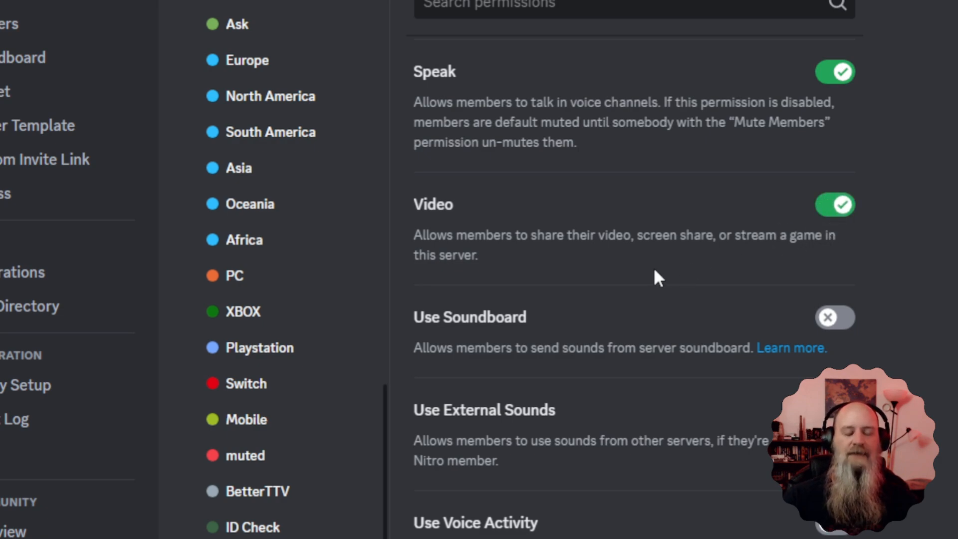
pyautogui.scroll(-2, 599, 249)
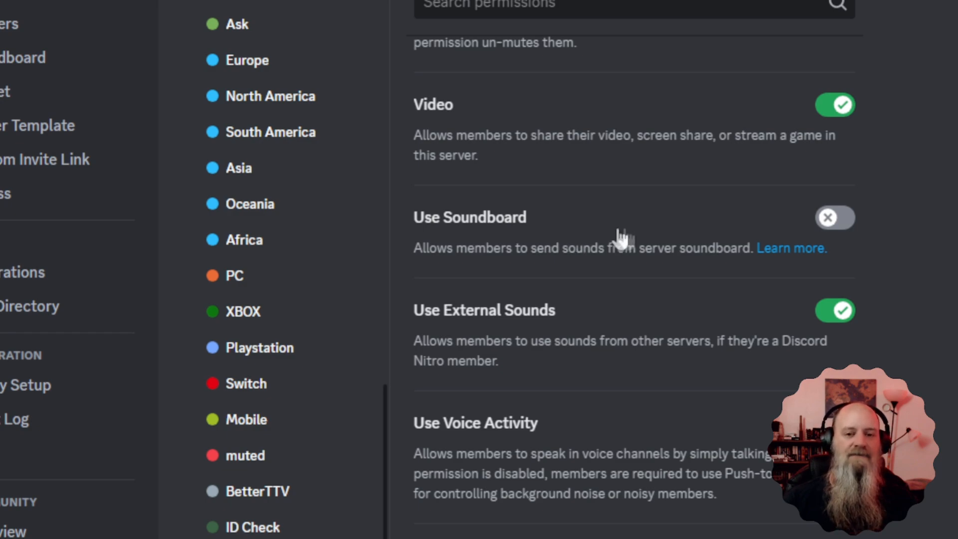
pyautogui.click(847, 221)
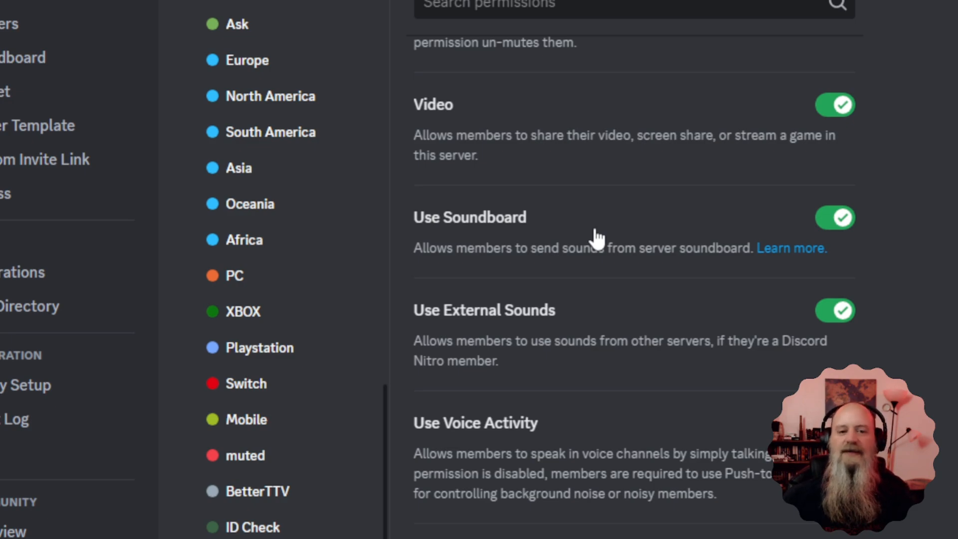
# Step: Enable Use Voice Activity so the new role's members can speak without push-to-talk
pyautogui.scroll(-2, 598, 238)
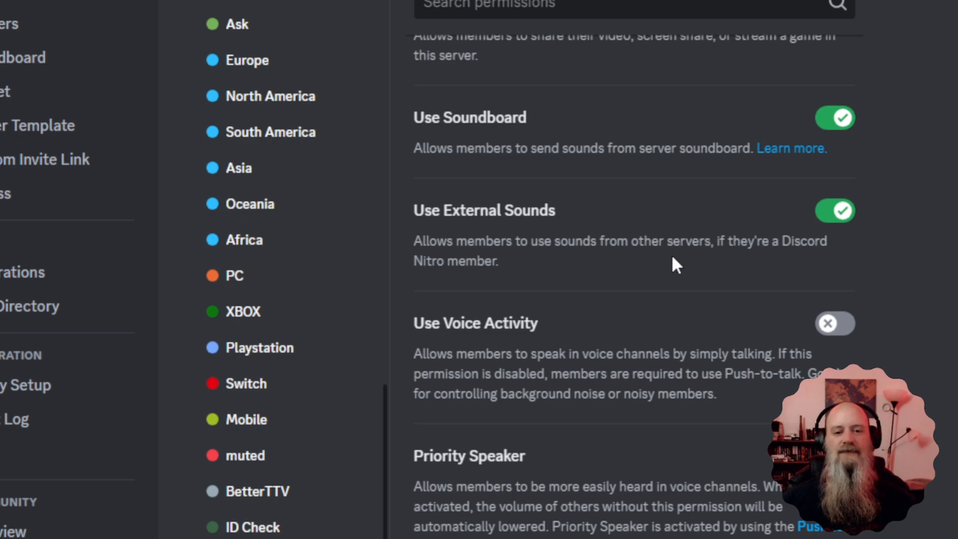
pyautogui.scroll(-2, 674, 265)
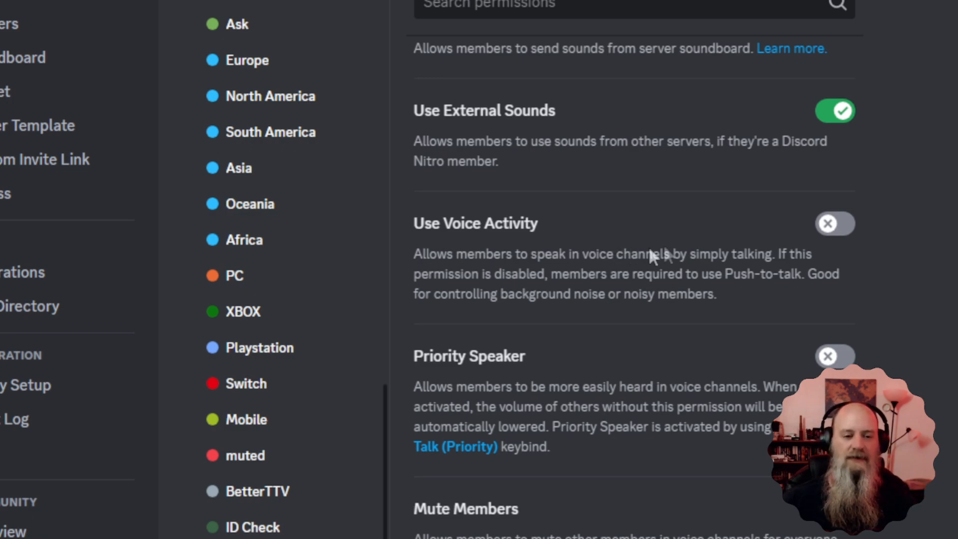
pyautogui.click(838, 231)
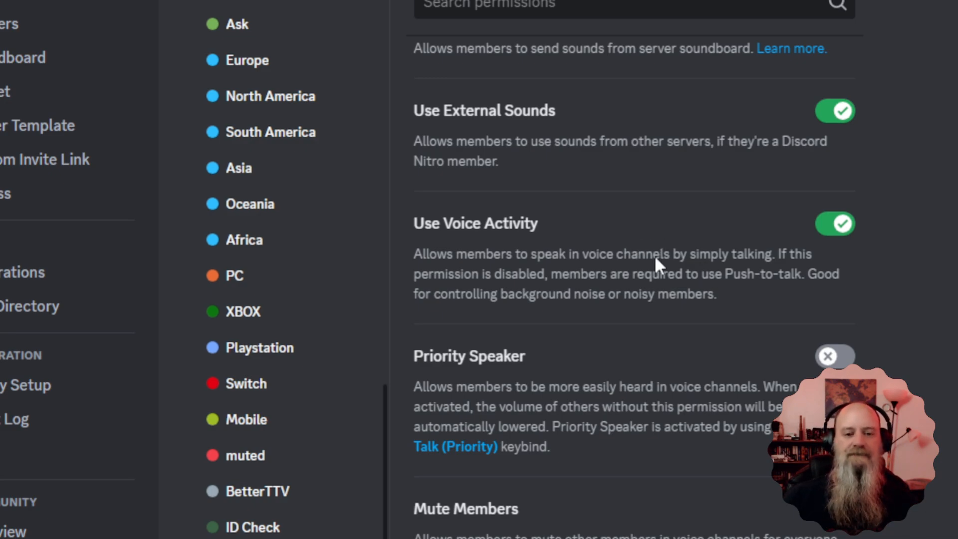
# Step: Switch Priority Speaker on and back off for the new role
pyautogui.scroll(-2, 656, 259)
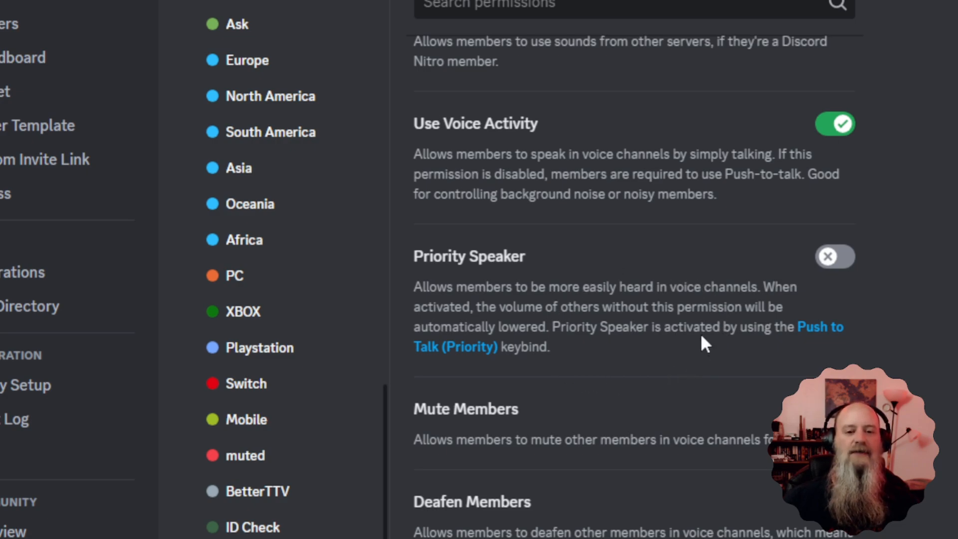
pyautogui.click(831, 257)
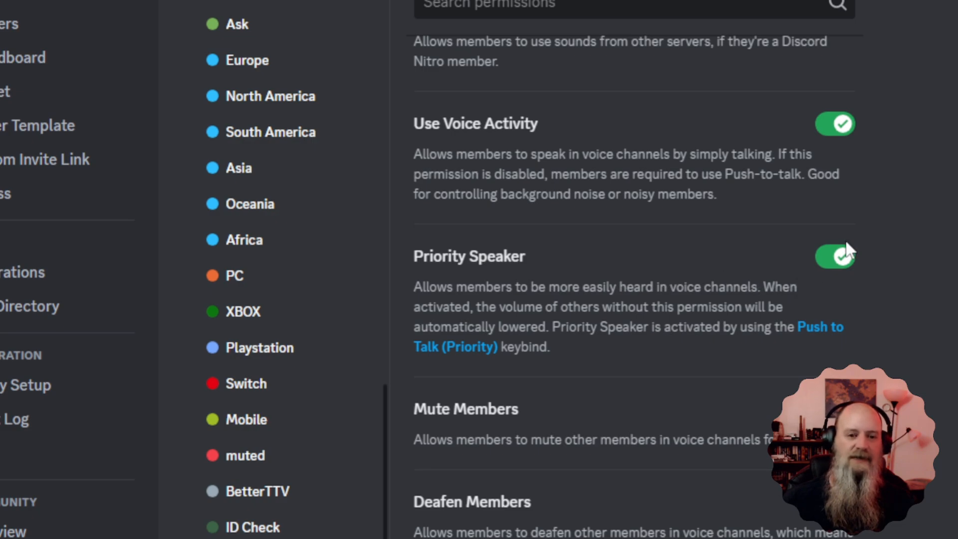
pyautogui.click(836, 256)
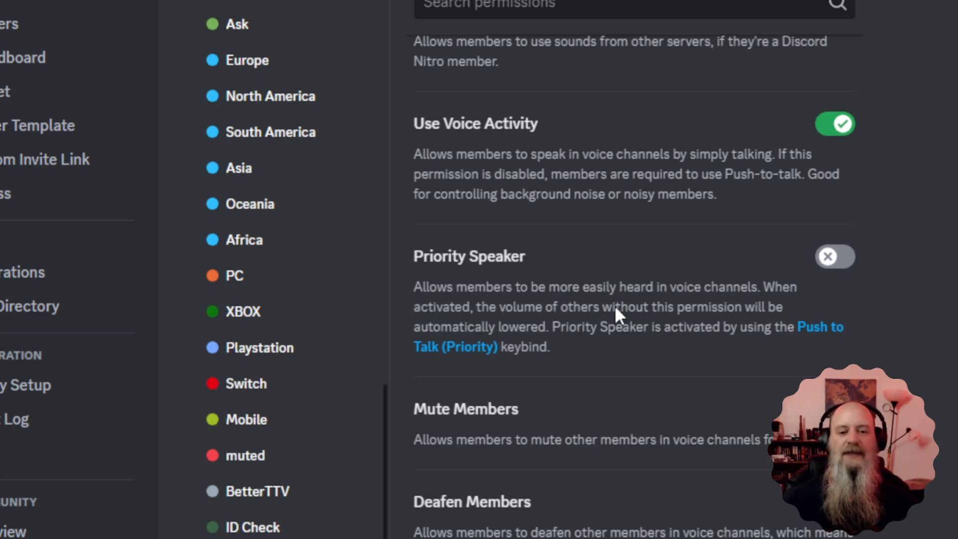
# Step: Try Mute Members and Deafen Members on and off for the new role, leaving both disabled
pyautogui.scroll(-4, 649, 333)
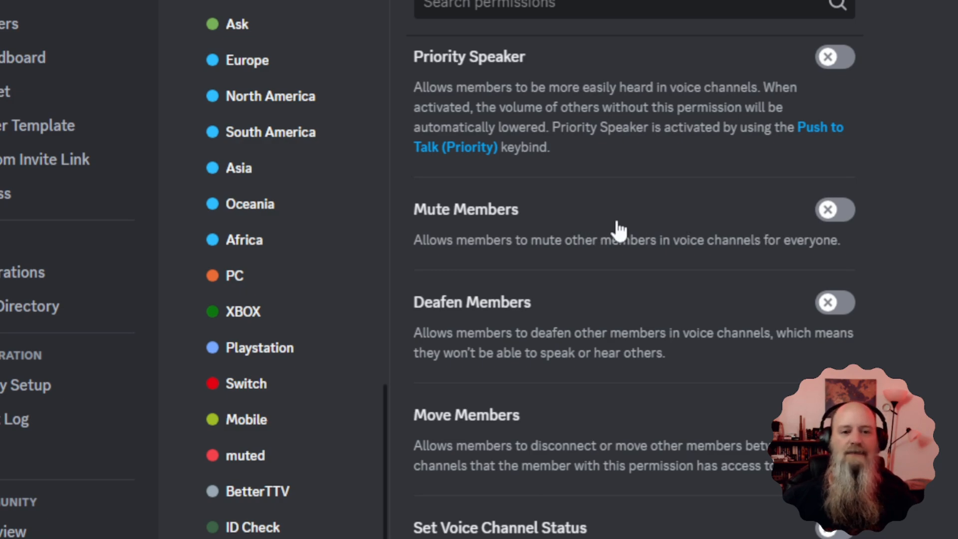
pyautogui.click(829, 210)
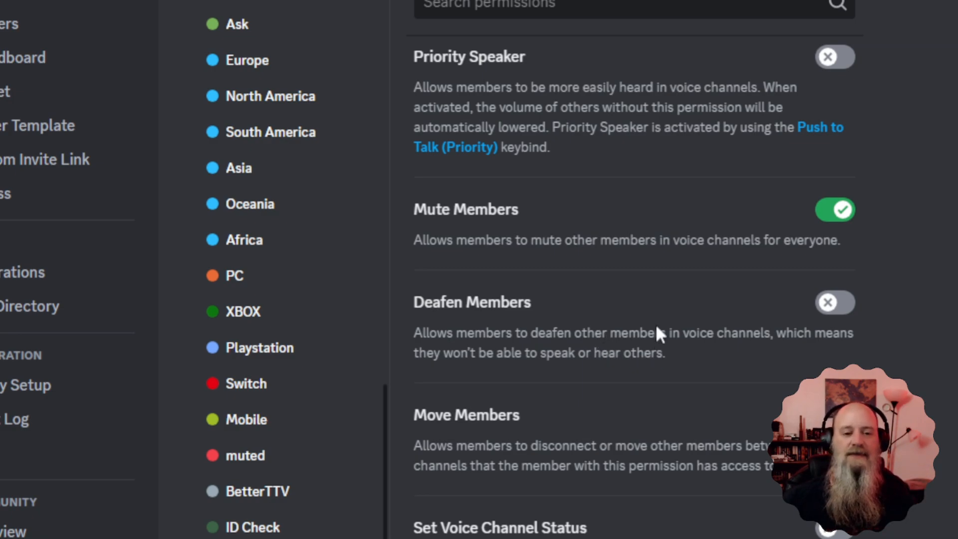
pyautogui.click(844, 309)
pyautogui.click(843, 211)
pyautogui.click(835, 312)
pyautogui.click(838, 216)
pyautogui.click(830, 312)
pyautogui.click(842, 213)
pyautogui.click(836, 303)
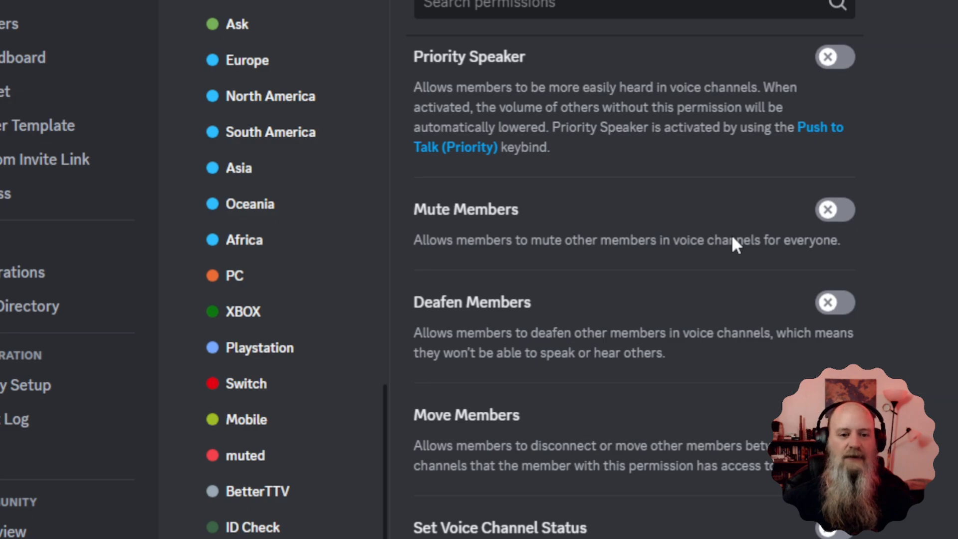
# Step: Switch Move Members and Set Voice Channel Status on and back off for the new role
pyautogui.scroll(-4, 664, 277)
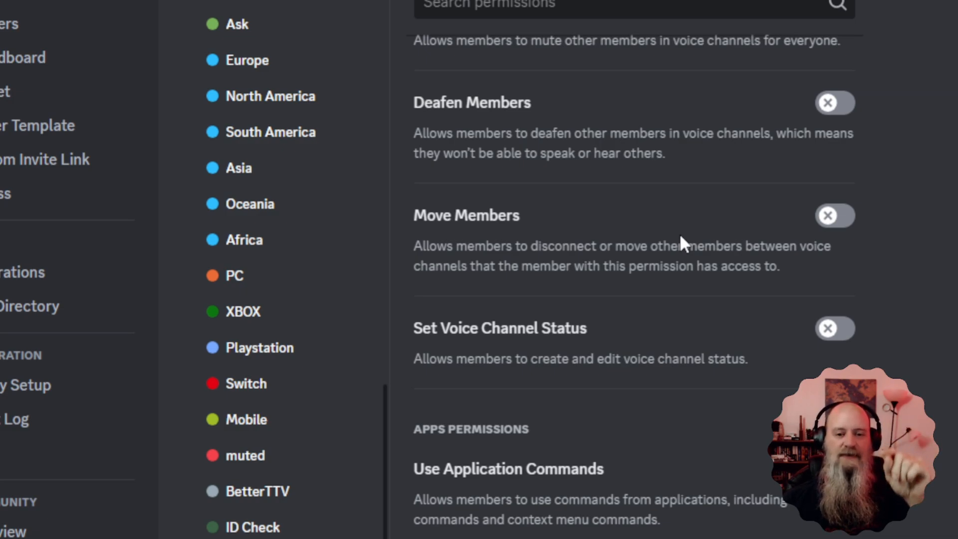
pyautogui.click(843, 219)
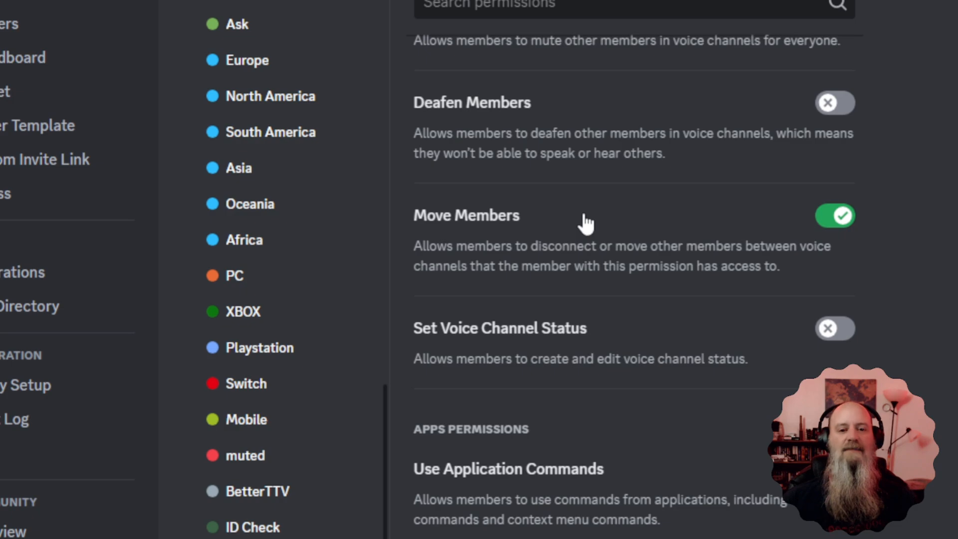
pyautogui.click(835, 216)
pyautogui.scroll(-2, 644, 302)
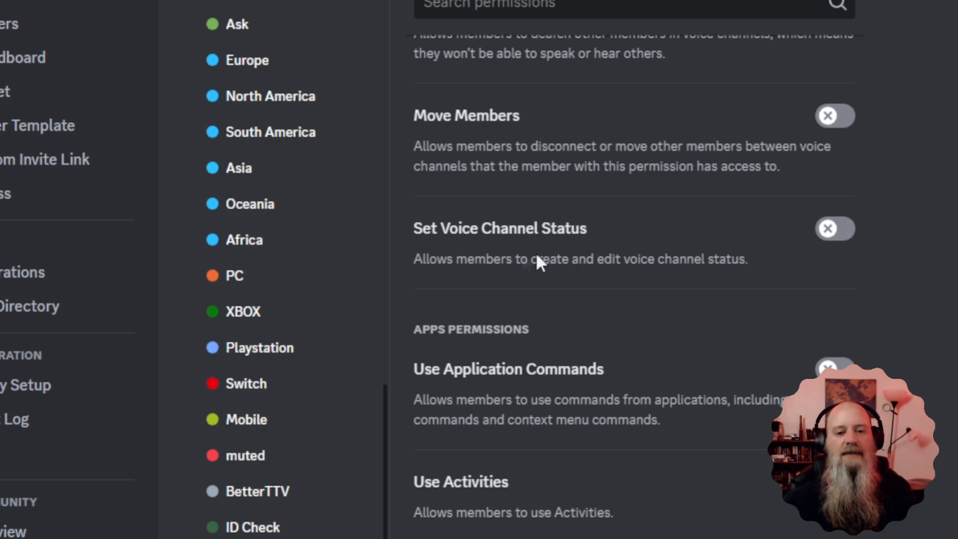
pyautogui.click(845, 232)
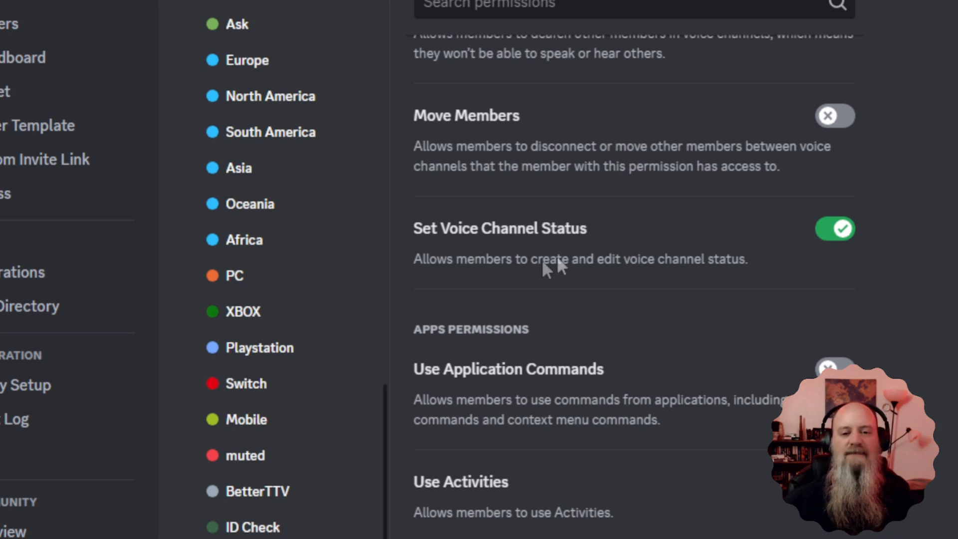
pyautogui.click(830, 232)
# Step: Enable Use Application Commands in the new role's apps permissions
pyautogui.scroll(-4, 620, 269)
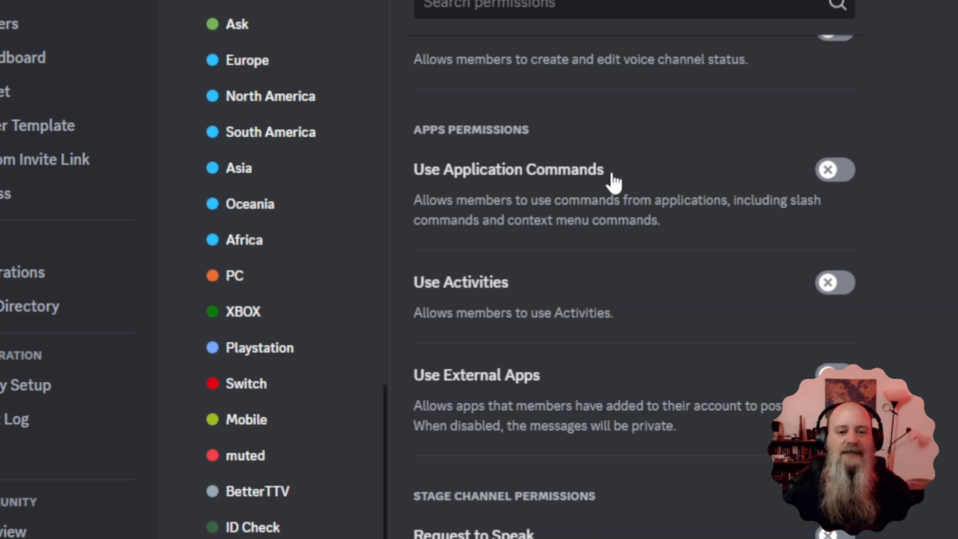
pyautogui.click(844, 184)
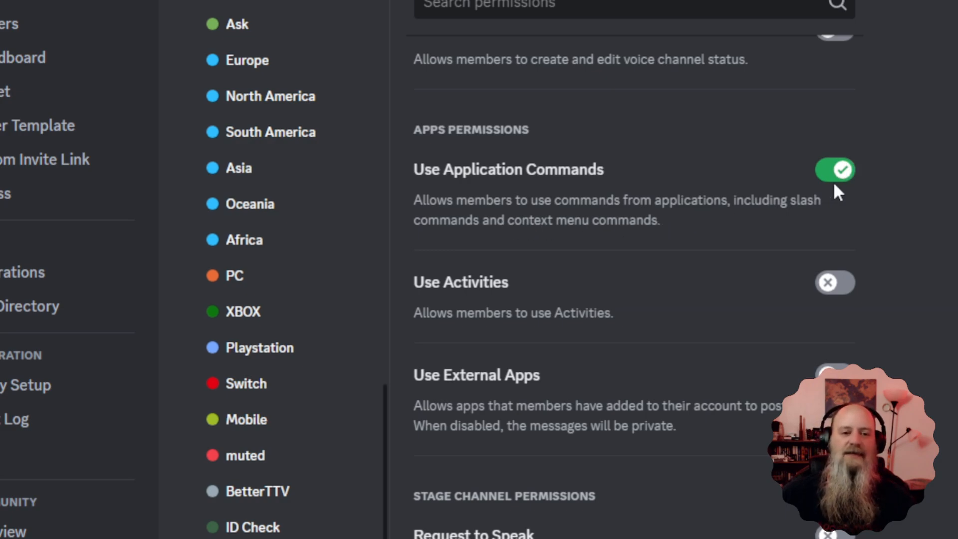
pyautogui.scroll(-2, 618, 290)
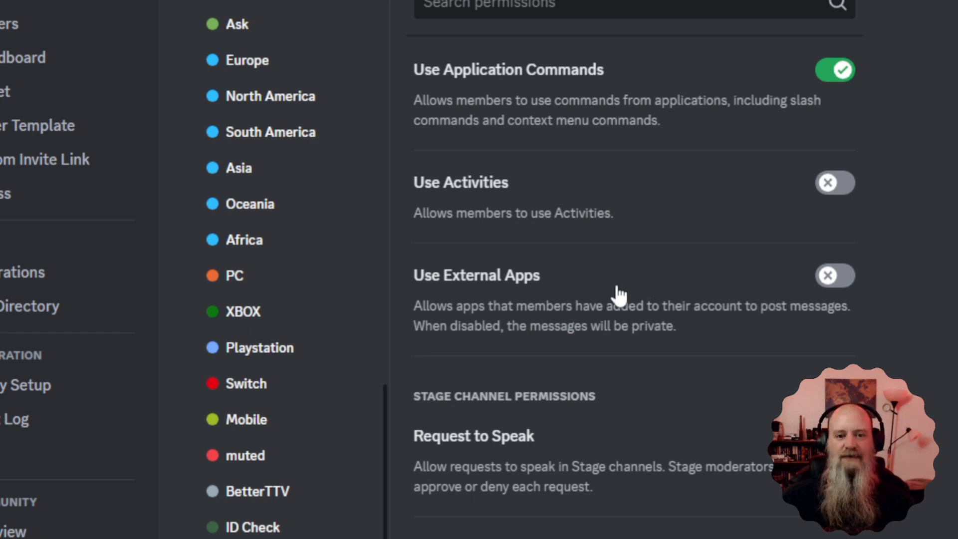
# Step: Enable Use Activities and the Request to Speak stage channel permission for the new role
pyautogui.click(843, 190)
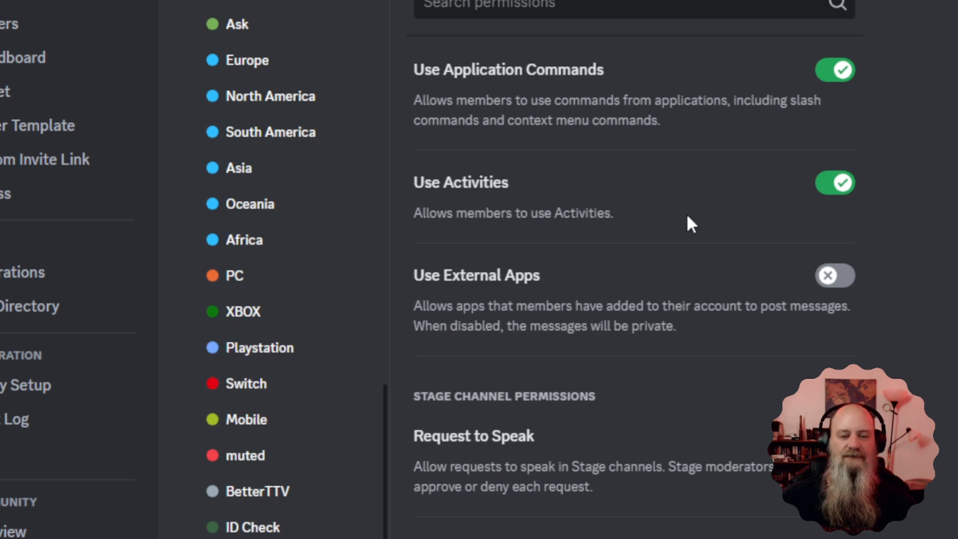
pyautogui.scroll(-4, 687, 223)
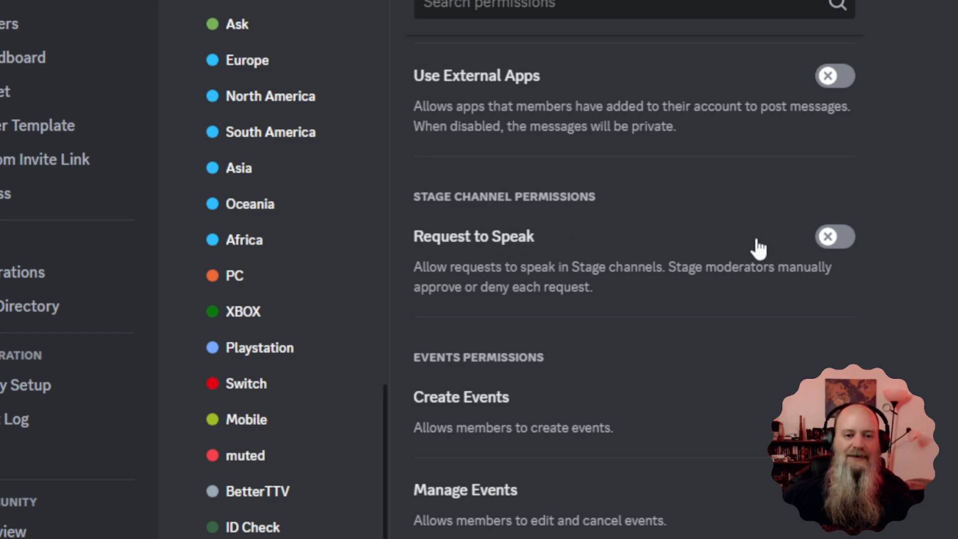
pyautogui.scroll(-2, 758, 248)
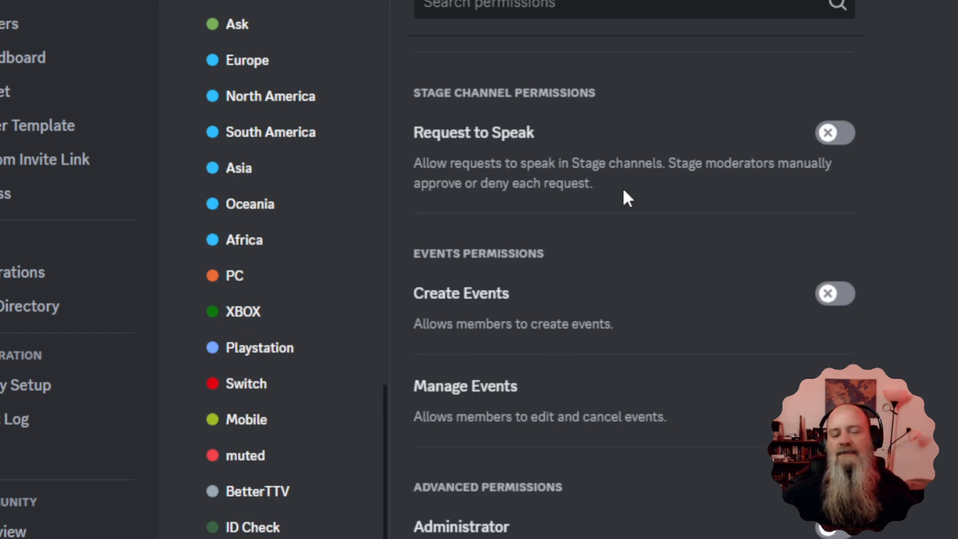
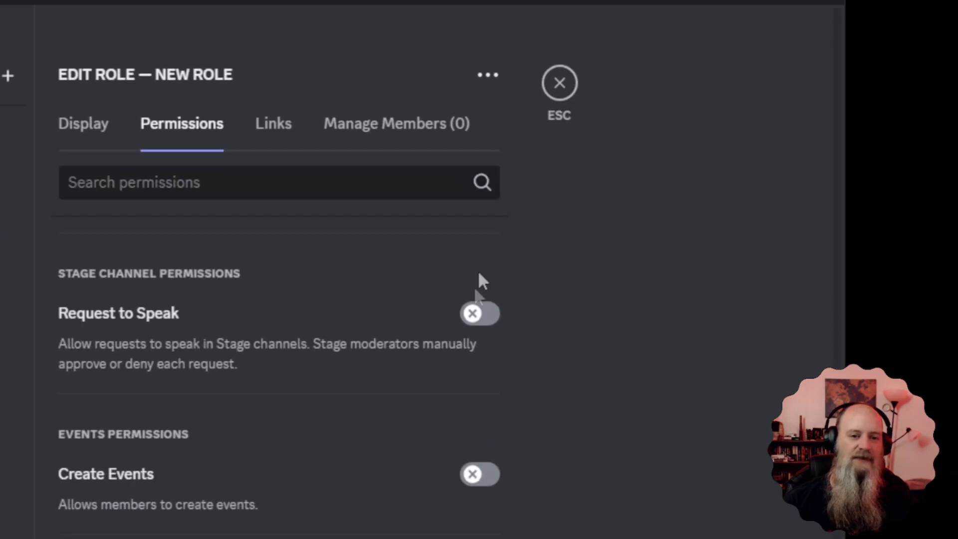
pyautogui.click(483, 320)
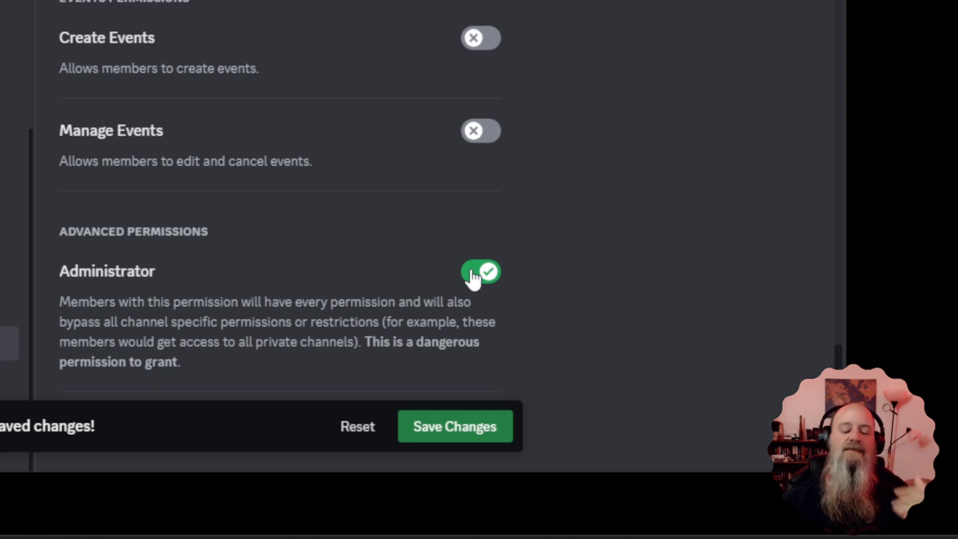
# Step: Switch the Administrator permission on and back off for the new role, and save the role's permission changes
pyautogui.click(473, 278)
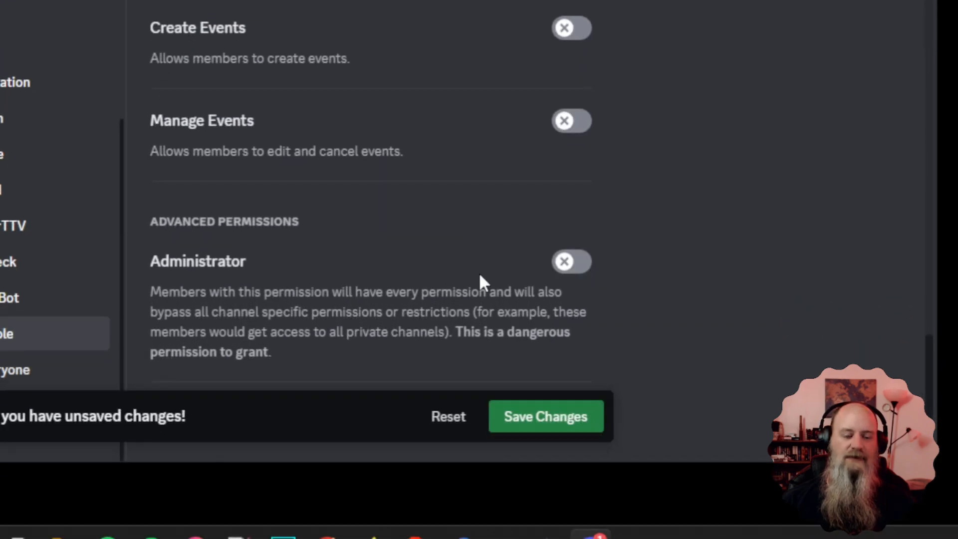
pyautogui.click(569, 264)
pyautogui.click(562, 272)
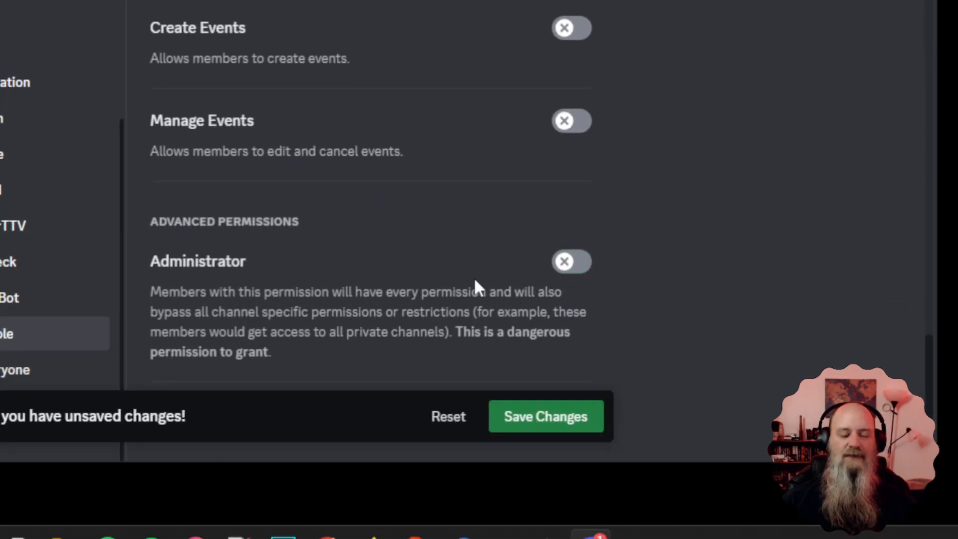
pyautogui.click(544, 424)
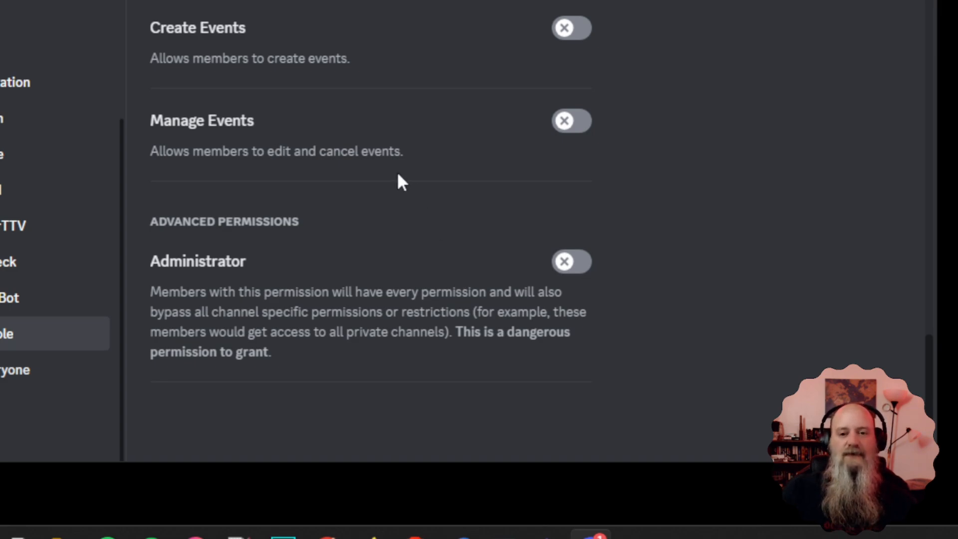
# Step: Look through the Beer Drinkers, Scotch Sippers, Bar Flies, Cocktail Servers and Barkeeps roles in the server's role list
pyautogui.scroll(4, 479, 278)
pyautogui.scroll(5, 479, 277)
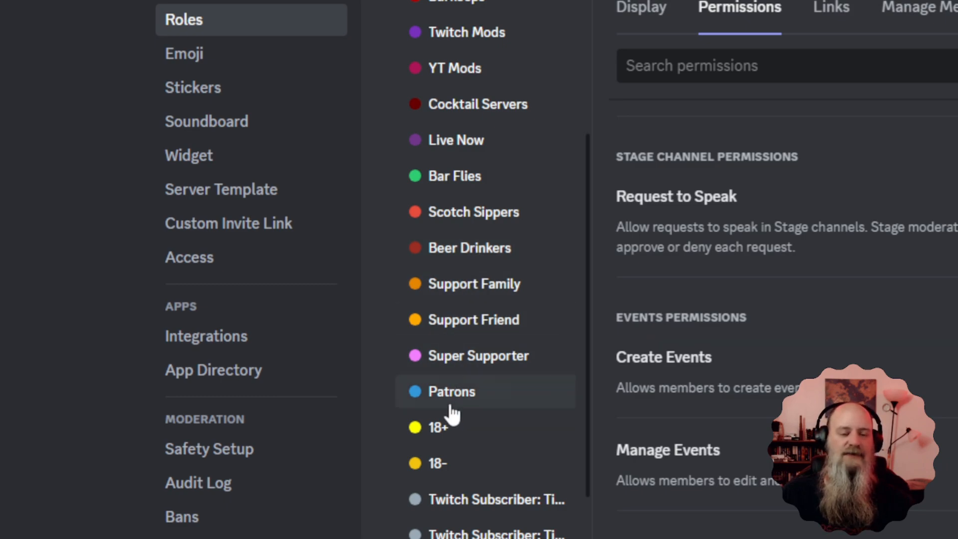
pyautogui.click(460, 249)
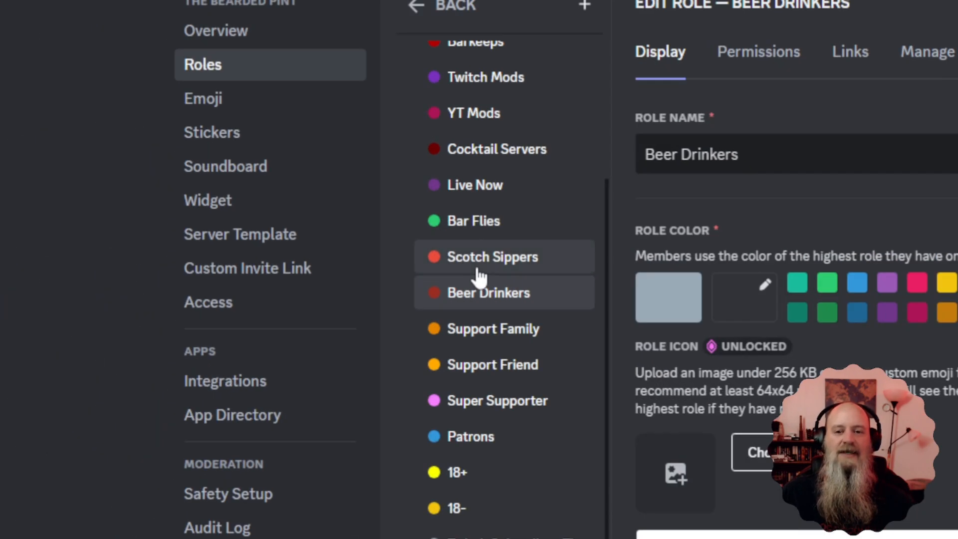
pyautogui.click(475, 262)
pyautogui.click(479, 234)
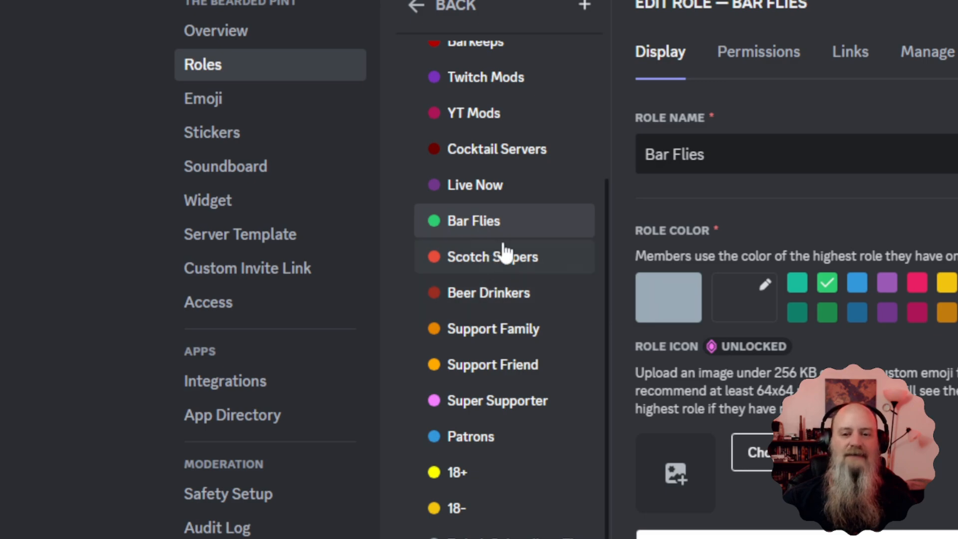
pyautogui.scroll(2, 505, 252)
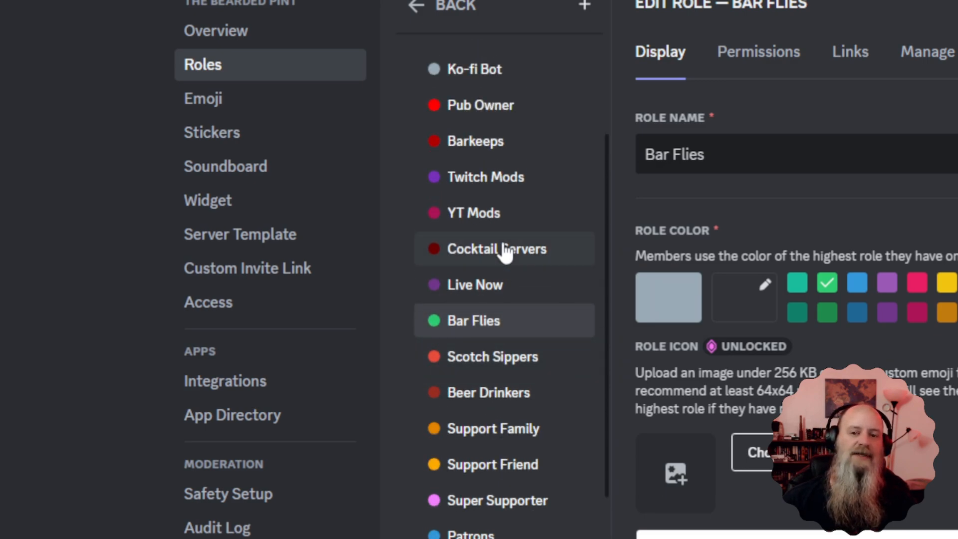
pyautogui.click(486, 250)
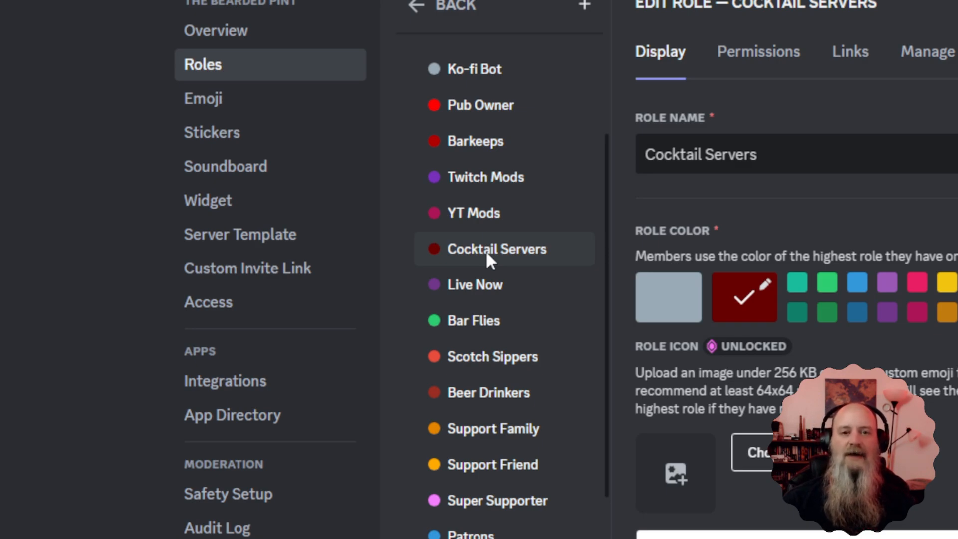
pyautogui.click(487, 144)
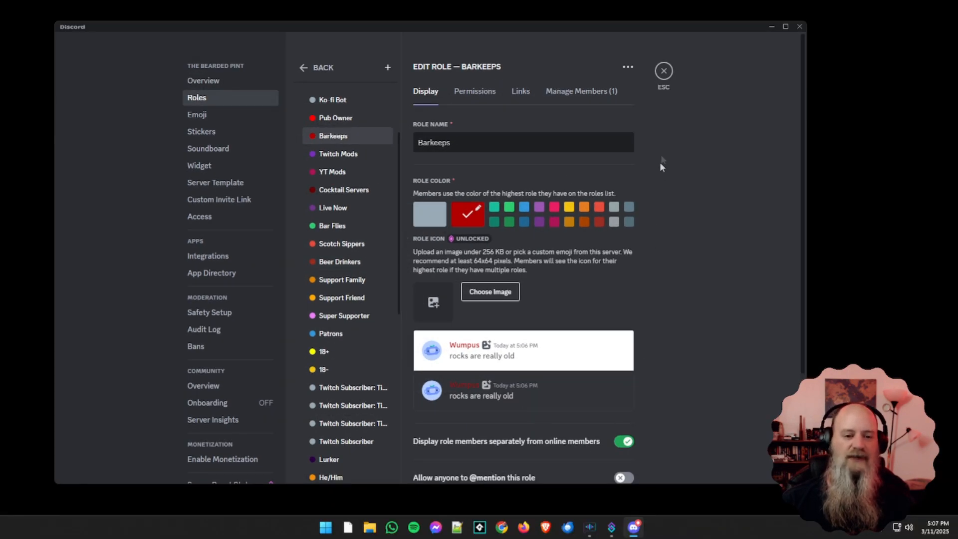
pyautogui.click(665, 73)
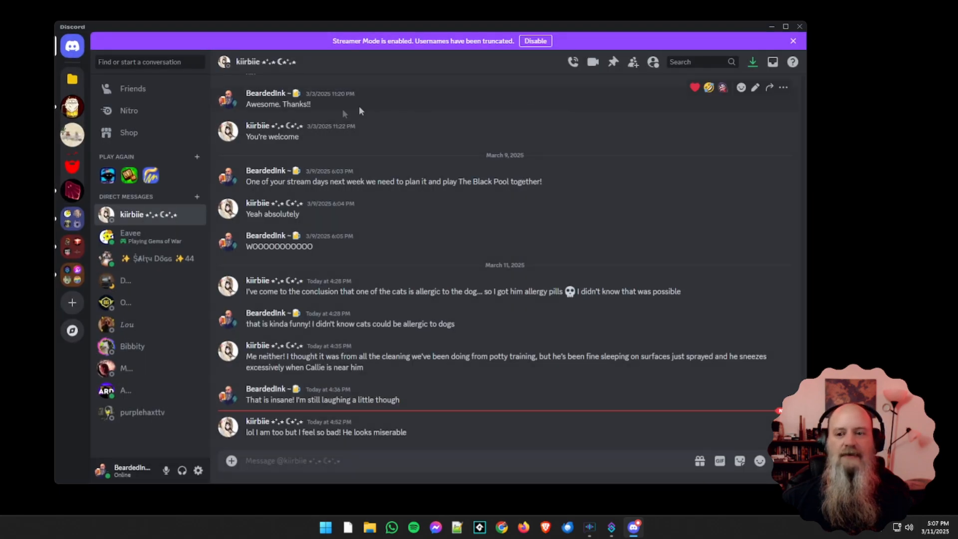
pyautogui.click(72, 107)
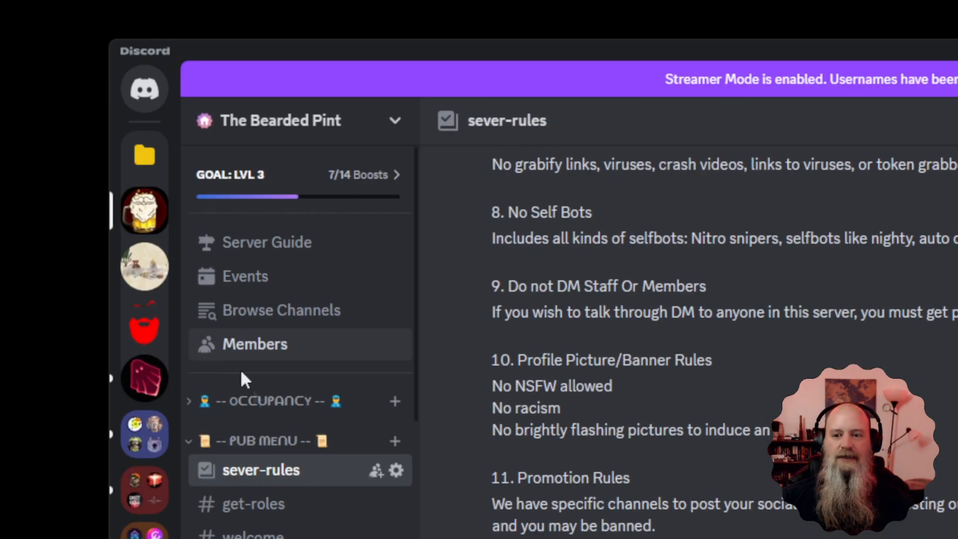
pyautogui.click(245, 444)
pyautogui.click(251, 444)
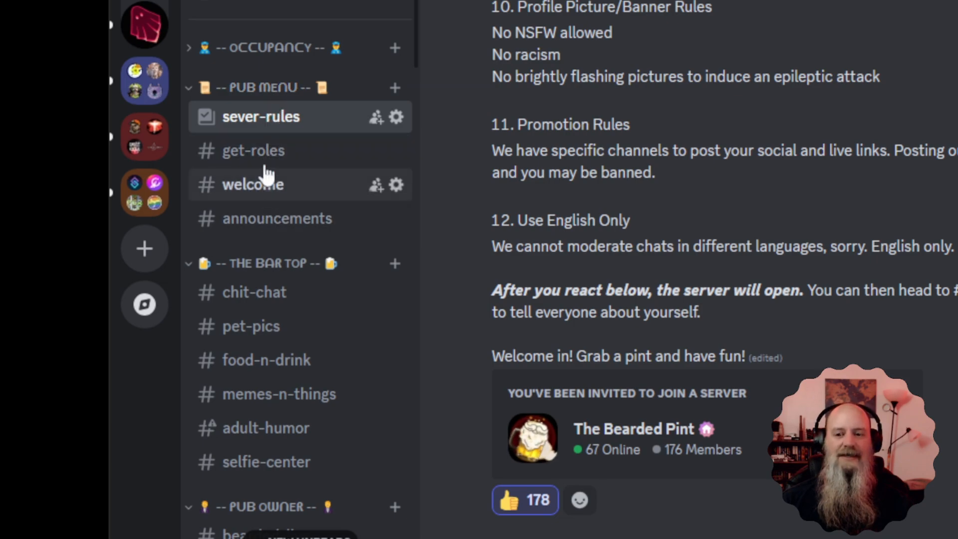
# Step: View the Private Category option in the Pub Menu category's permissions and leave the category settings
pyautogui.rightClick(256, 91)
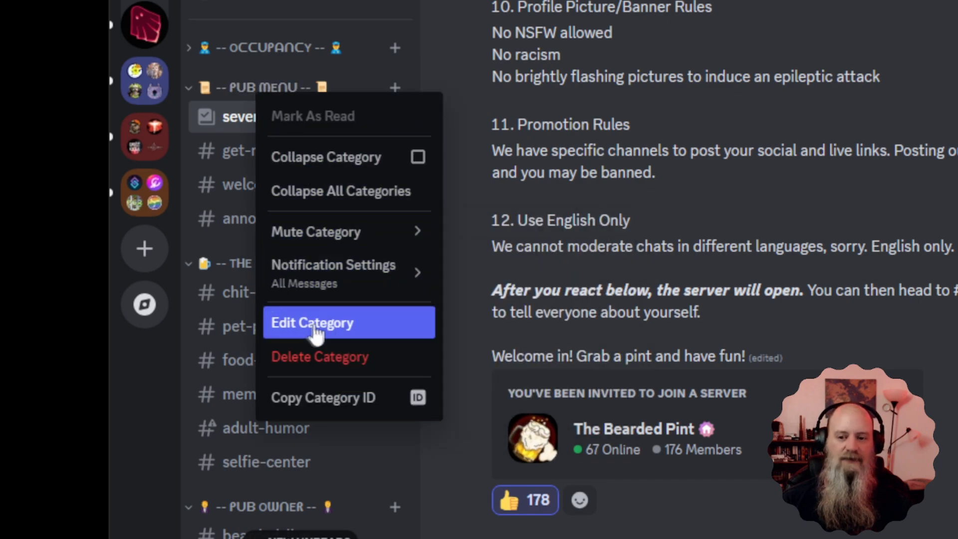
pyautogui.click(327, 330)
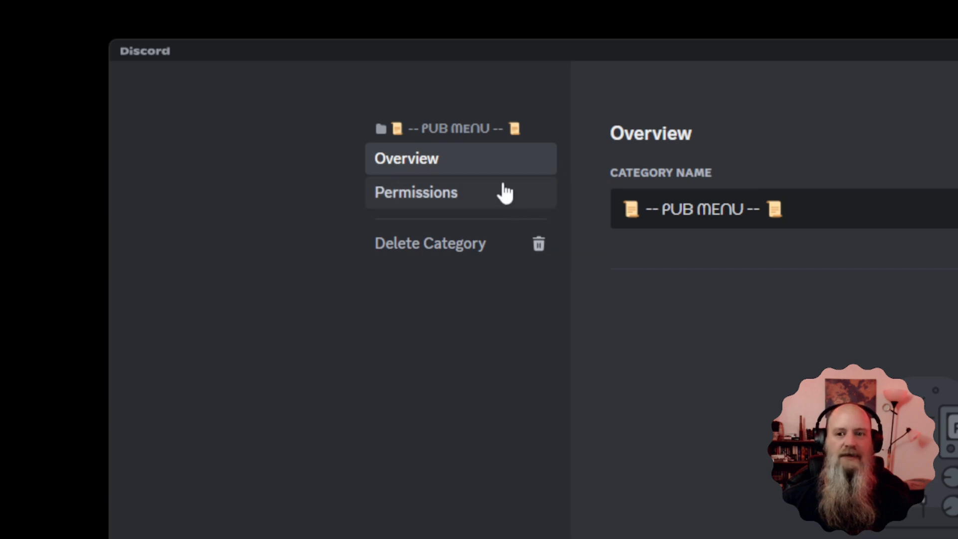
pyautogui.click(407, 198)
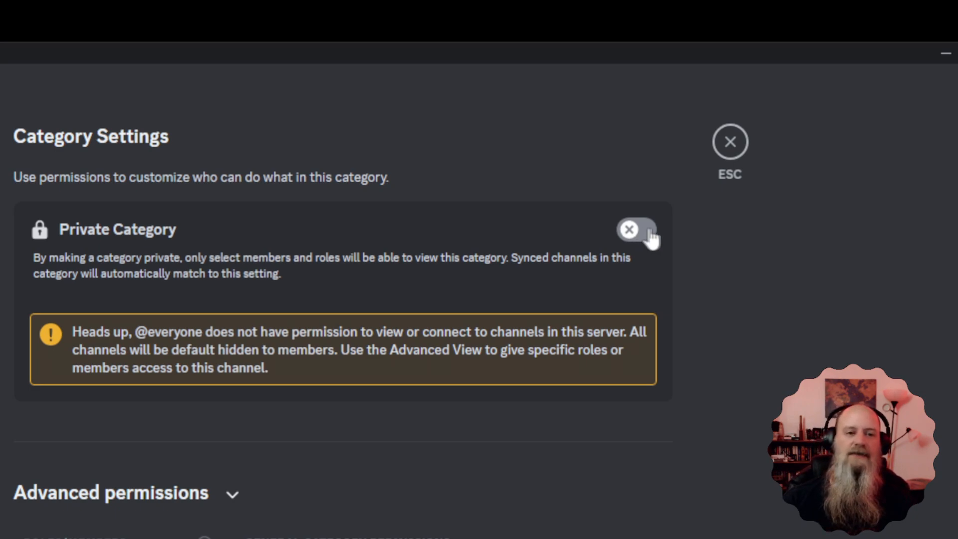
pyautogui.click(730, 142)
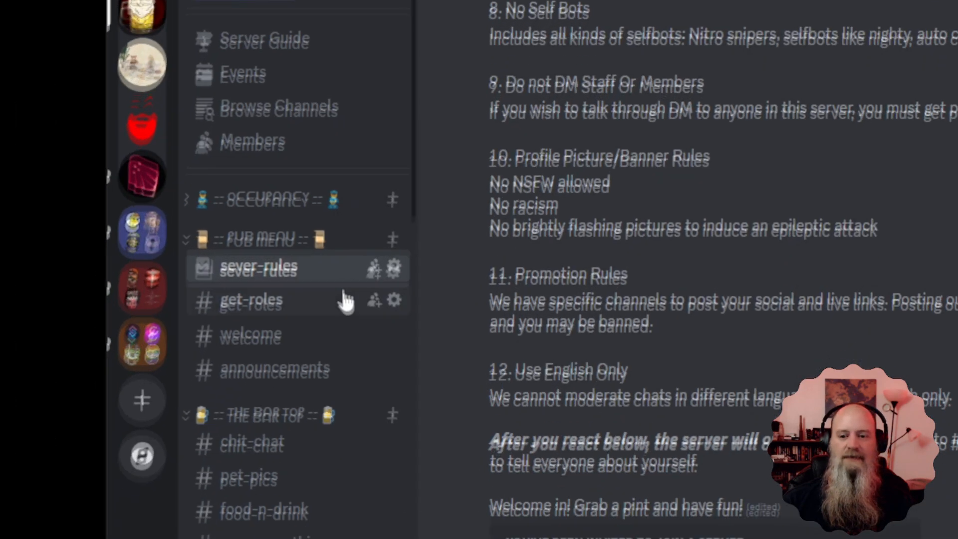
# Step: Open the moderation-alerts channel in the Office category and look through its role-change alerts
pyautogui.scroll(-15, 331, 289)
pyautogui.scroll(-5, 331, 289)
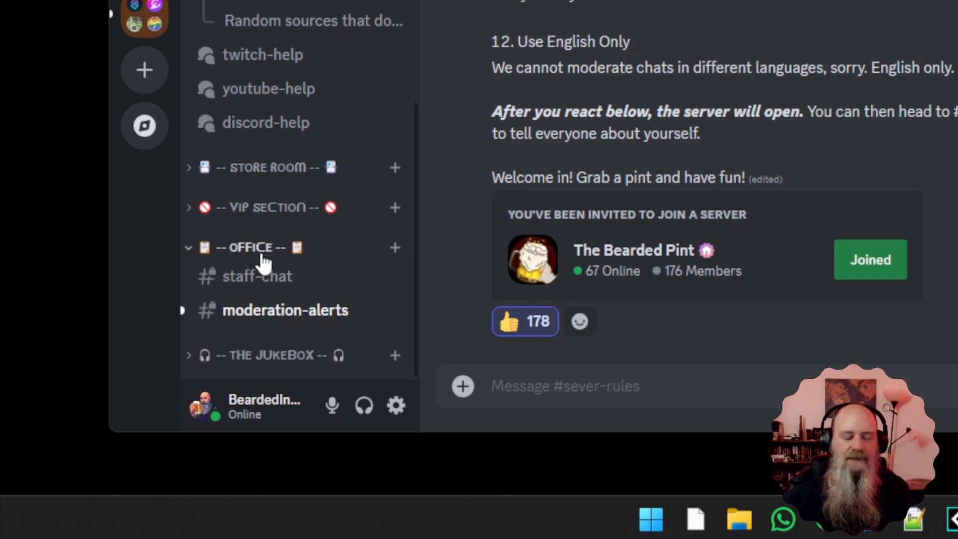
pyautogui.click(271, 326)
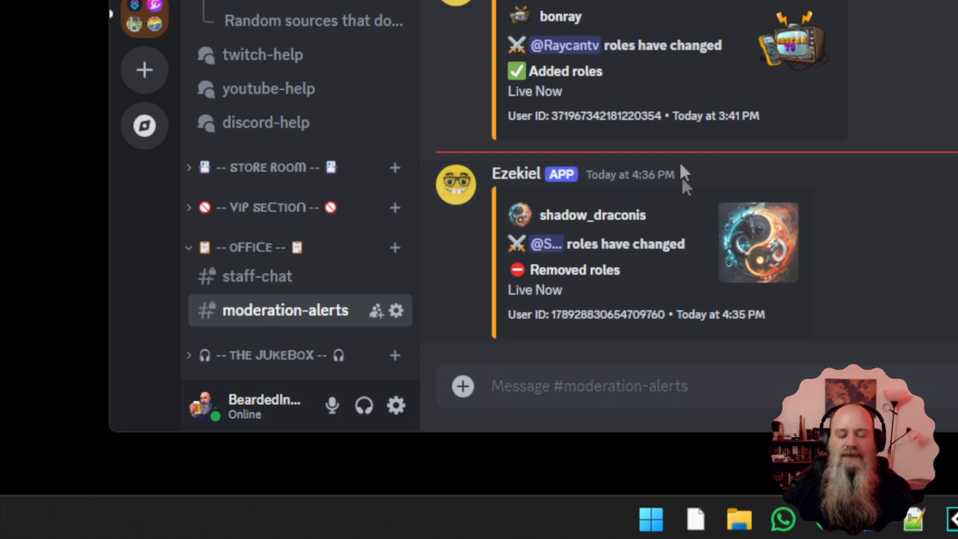
pyautogui.scroll(10, 682, 176)
pyautogui.scroll(20, 679, 151)
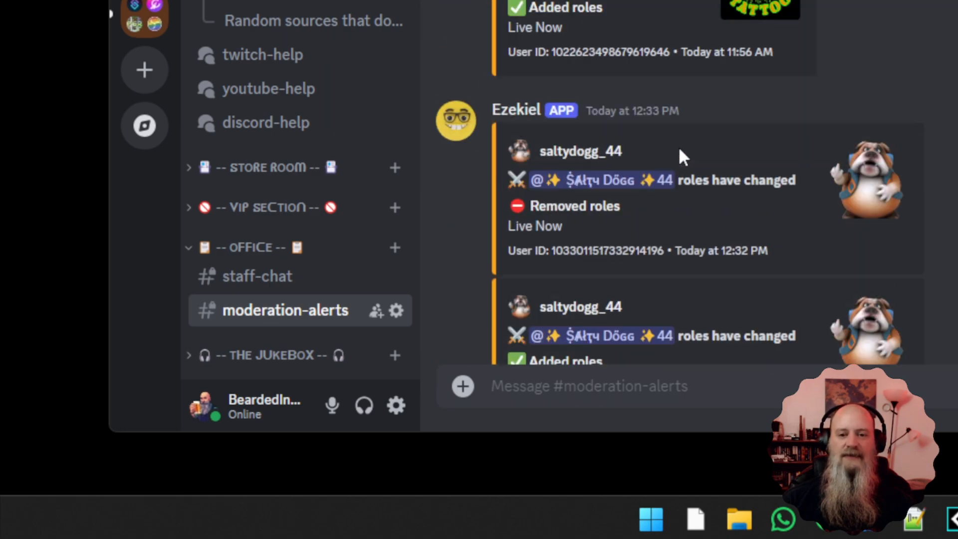
pyautogui.scroll(-20, 678, 150)
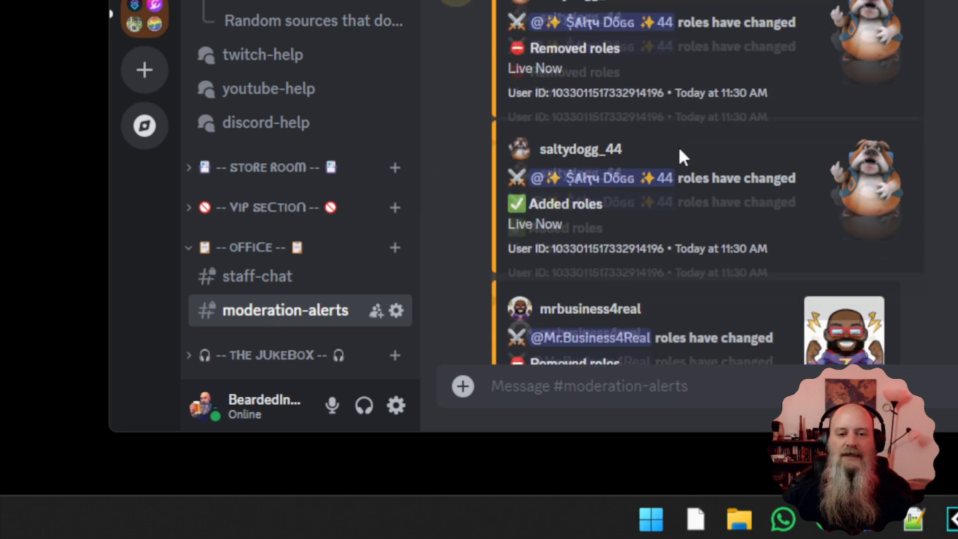
pyautogui.scroll(-3, 679, 154)
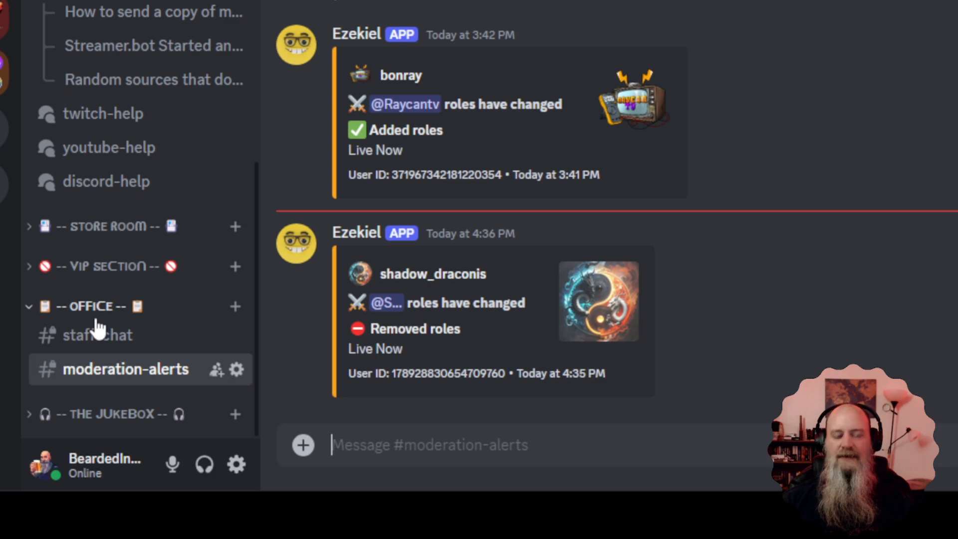
# Step: Open the Pub Menu category's settings at its permissions
pyautogui.scroll(10, 132, 171)
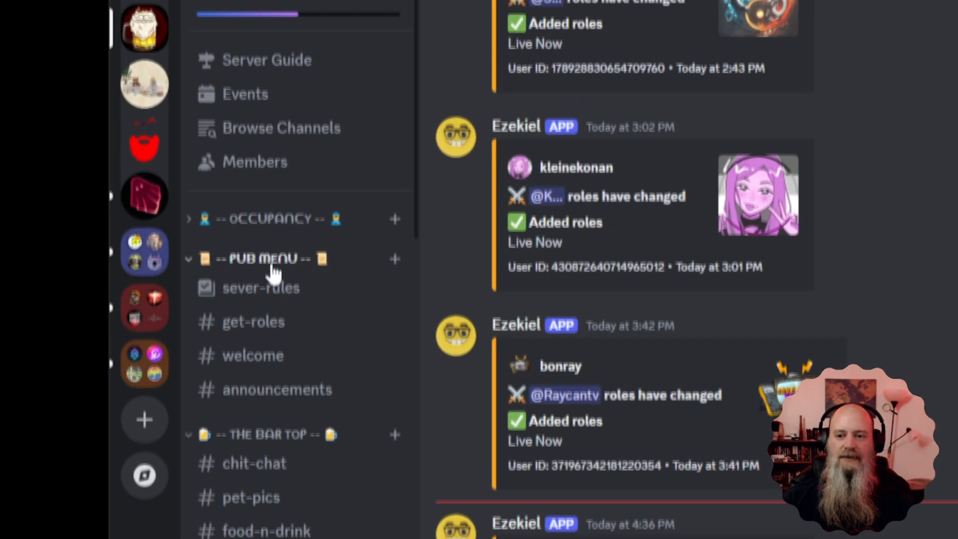
pyautogui.rightClick(269, 264)
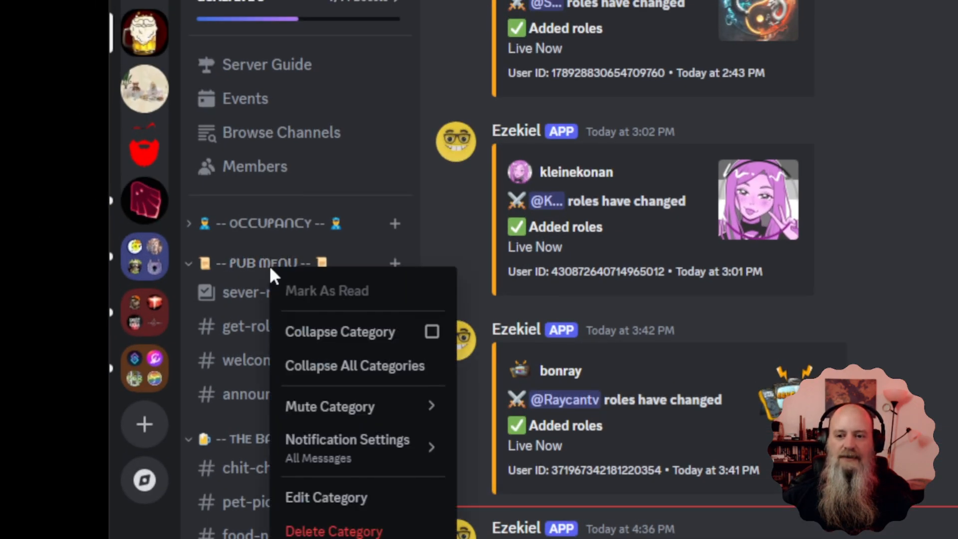
pyautogui.click(329, 501)
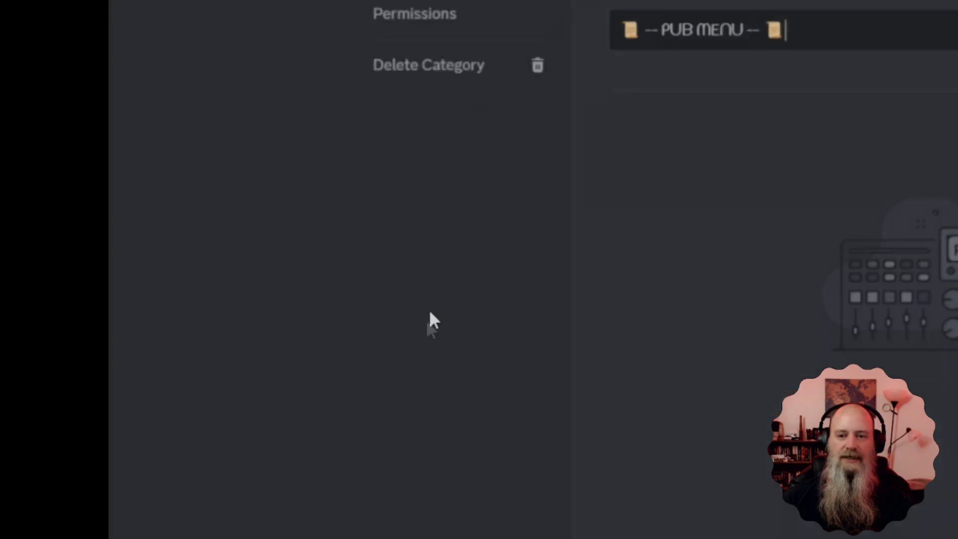
pyautogui.click(432, 200)
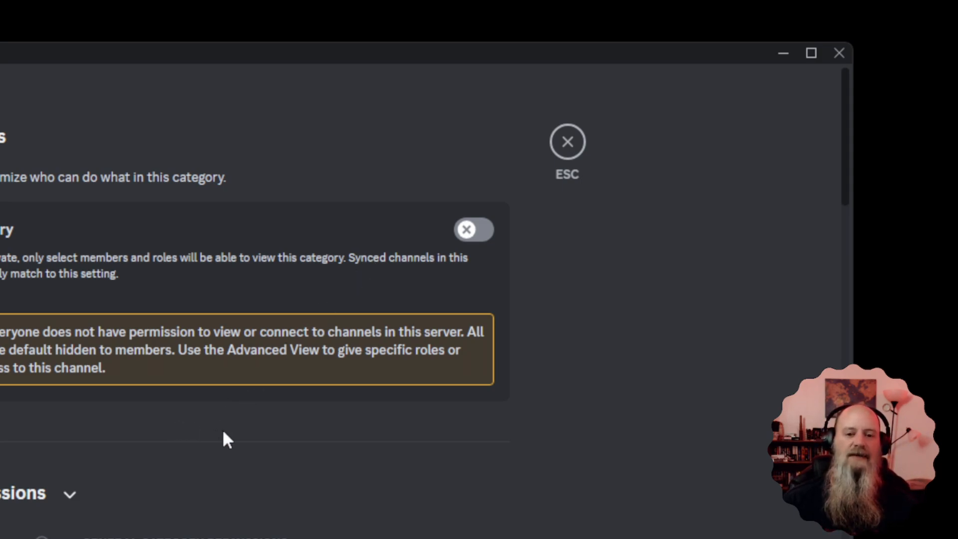
pyautogui.scroll(-4, 224, 433)
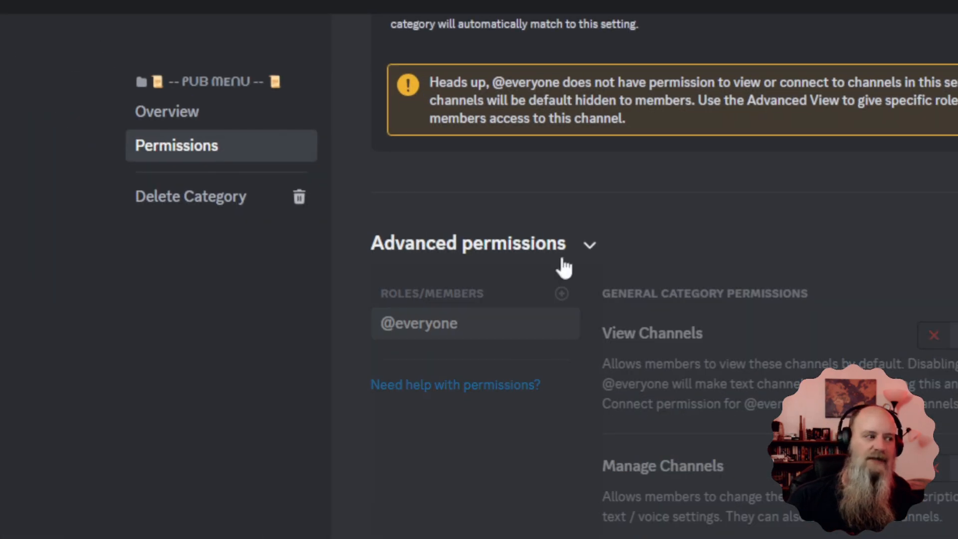
pyautogui.click(564, 264)
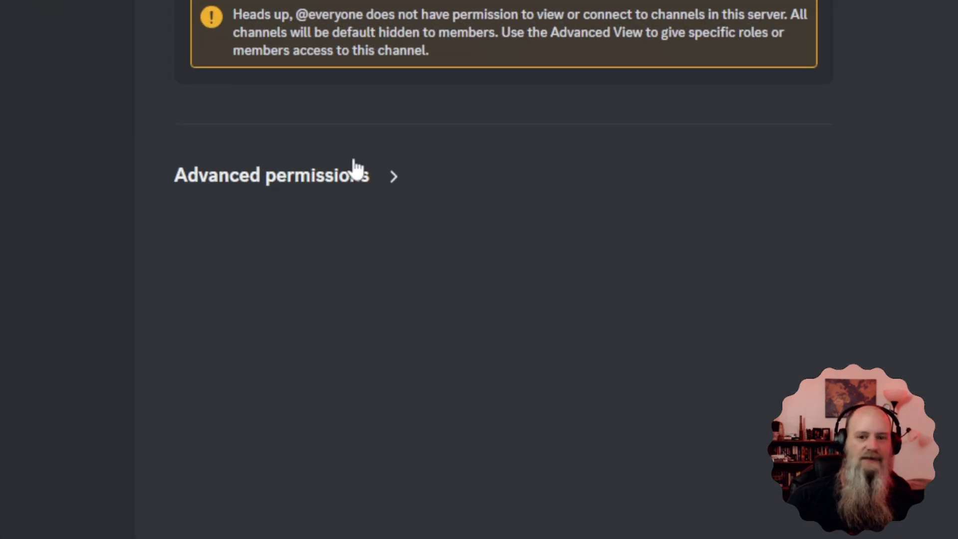
pyautogui.click(381, 186)
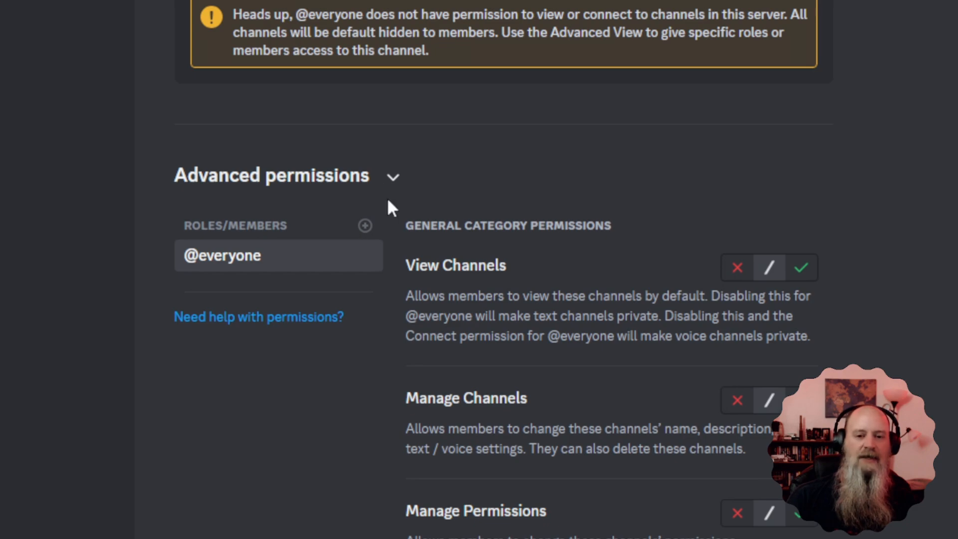
pyautogui.click(235, 265)
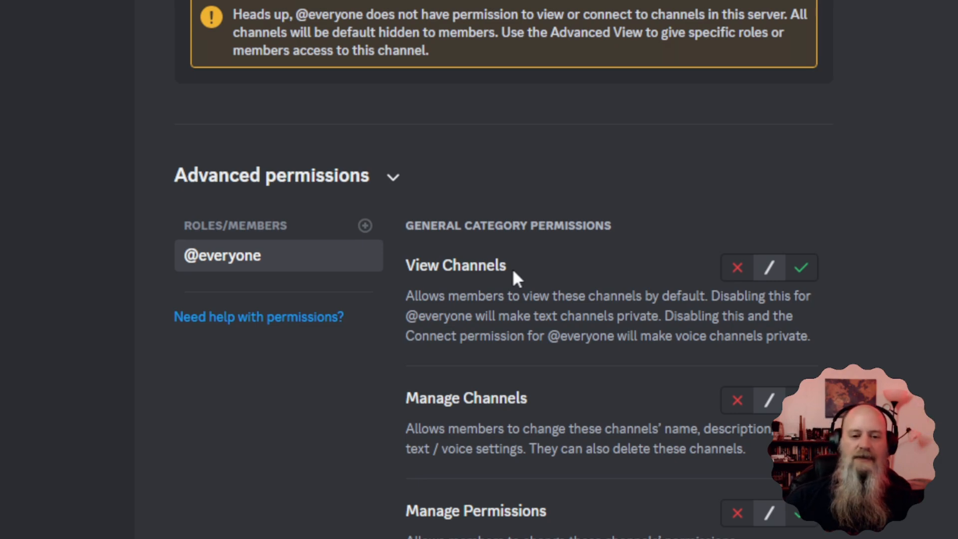
# Step: Add the role named "new role" to the Pub Menu category's advanced permissions
pyautogui.click(365, 227)
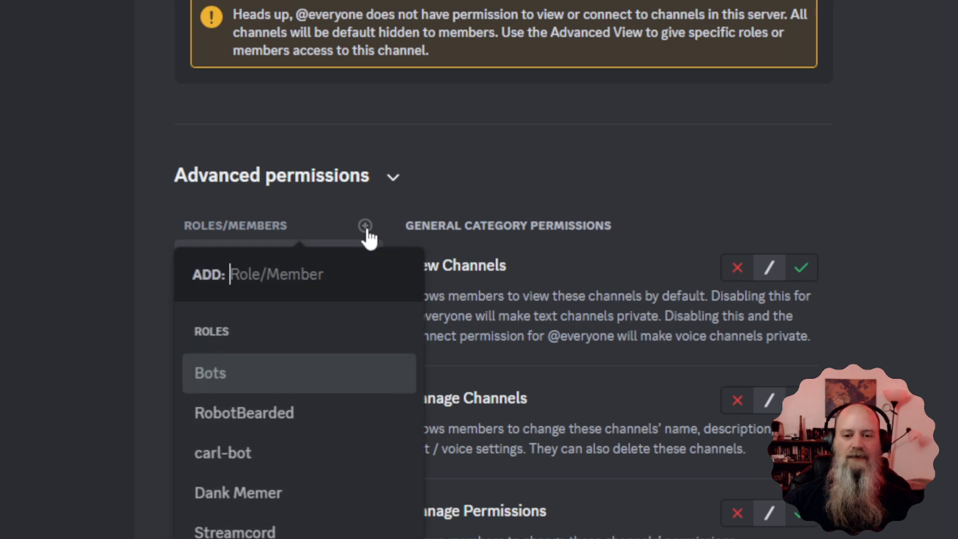
pyautogui.write('test')
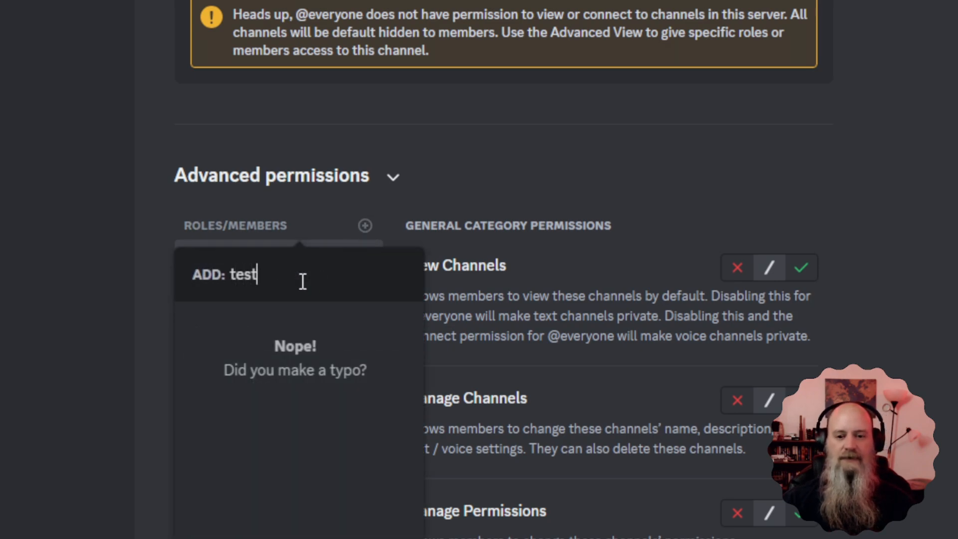
pyautogui.press('BackSpace')
pyautogui.press('BackSpace')
pyautogui.press('BackSpace')
pyautogui.press('BackSpace')
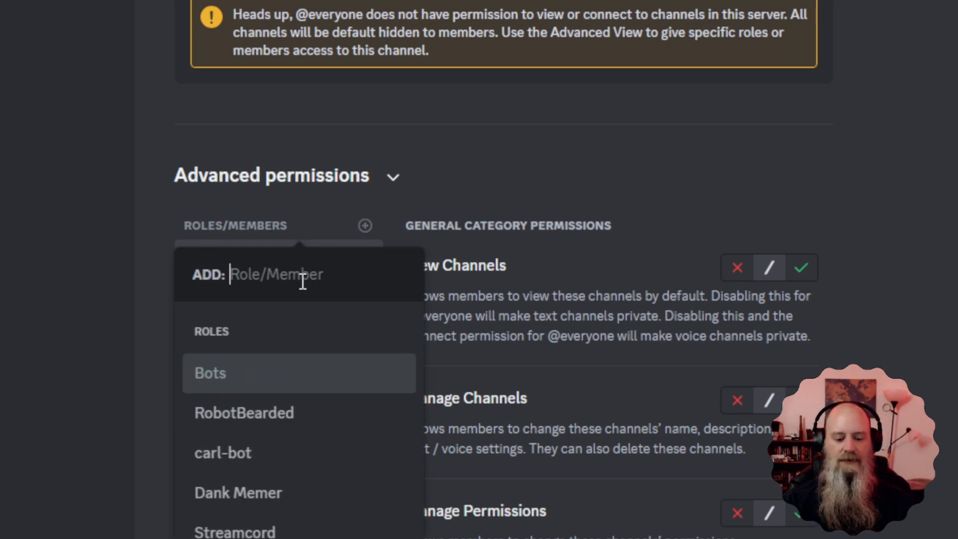
pyautogui.write('new')
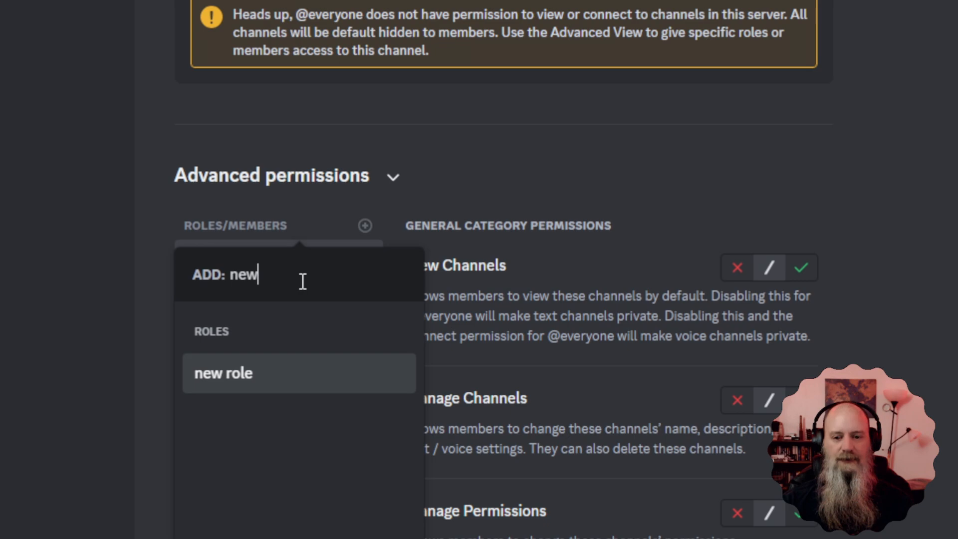
pyautogui.click(250, 381)
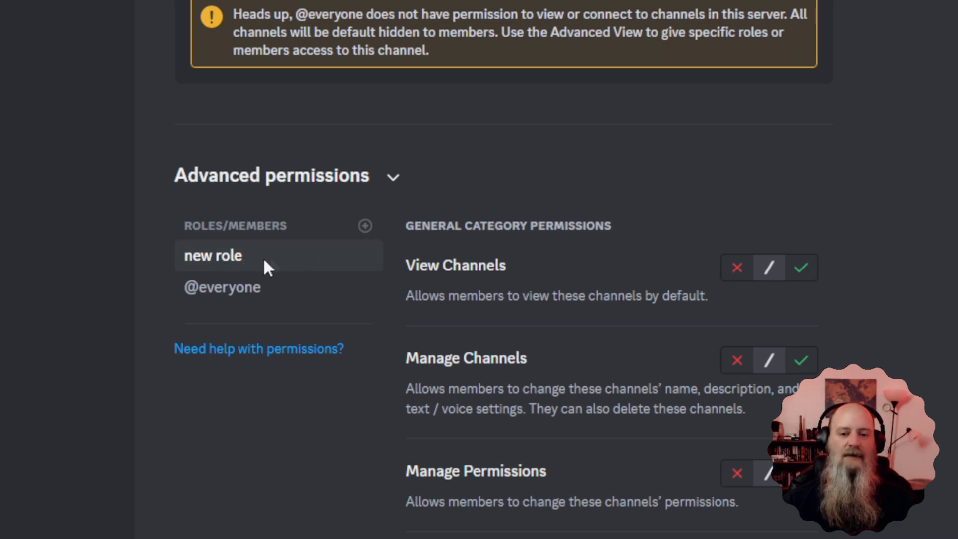
# Step: Select the new role and look through its category permissions
pyautogui.click(250, 264)
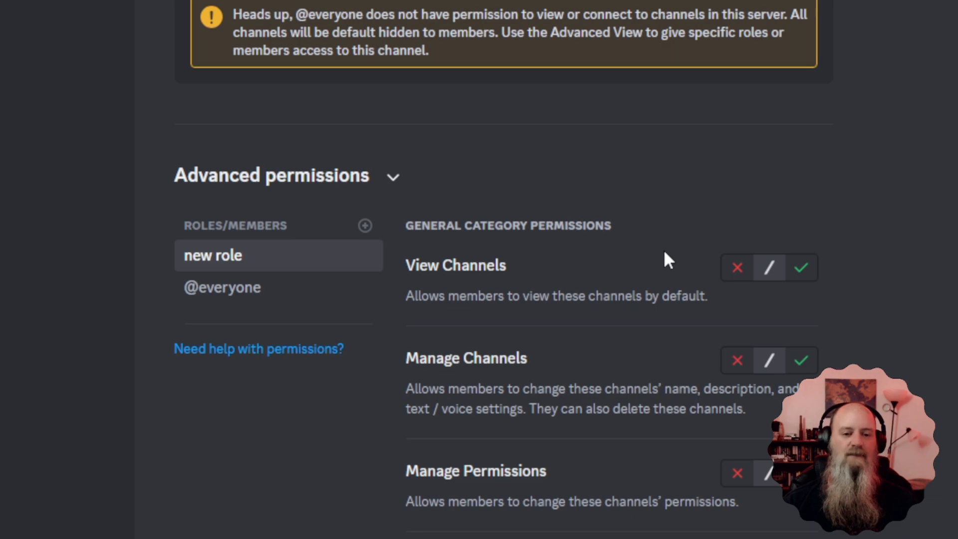
pyautogui.scroll(-10, 843, 245)
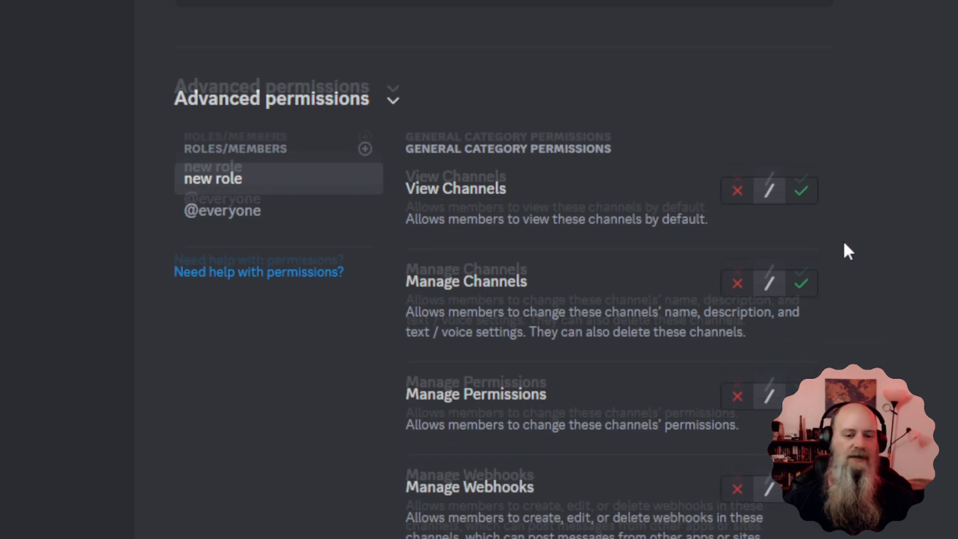
pyautogui.scroll(-20, 844, 247)
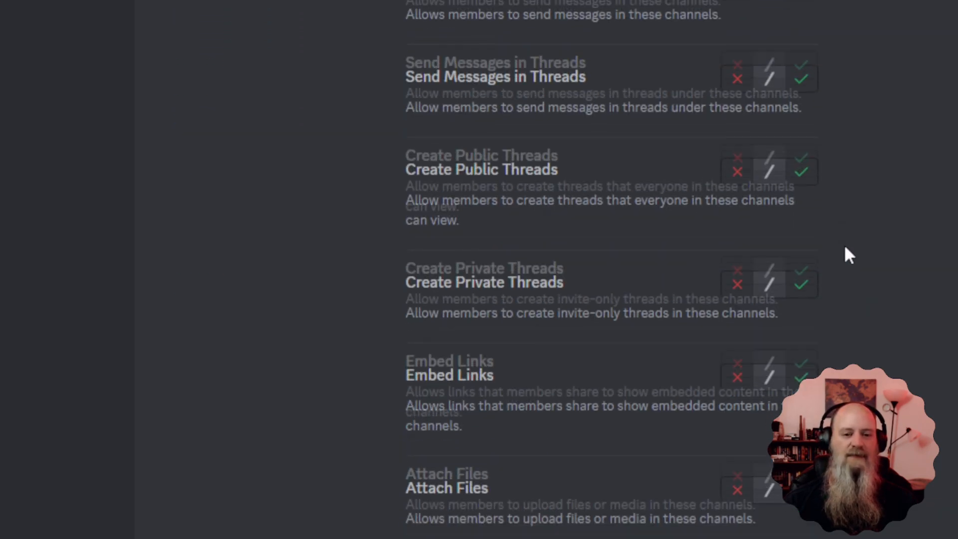
pyautogui.scroll(20, 845, 247)
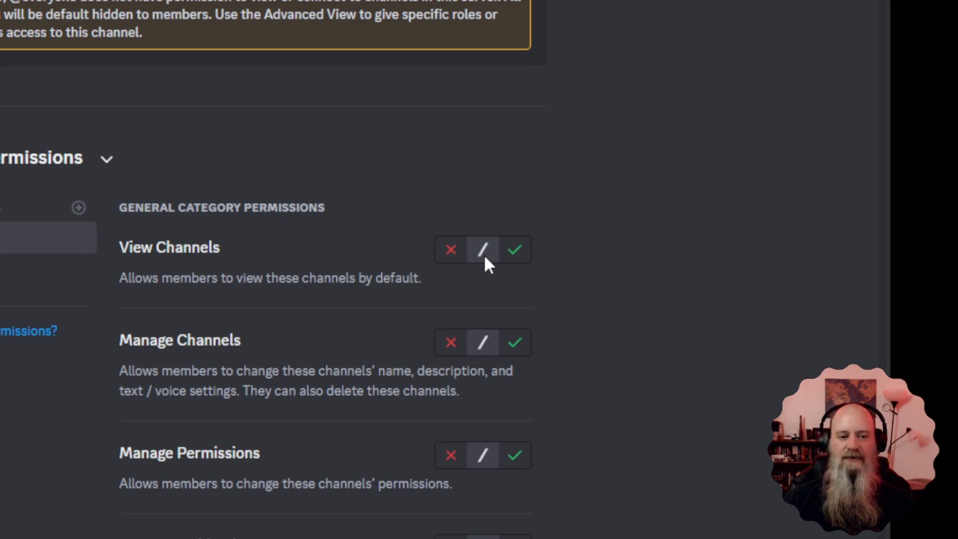
# Step: Try the deny, neutral and allow states of View Channels for the new role, ending on neutral
pyautogui.click(452, 252)
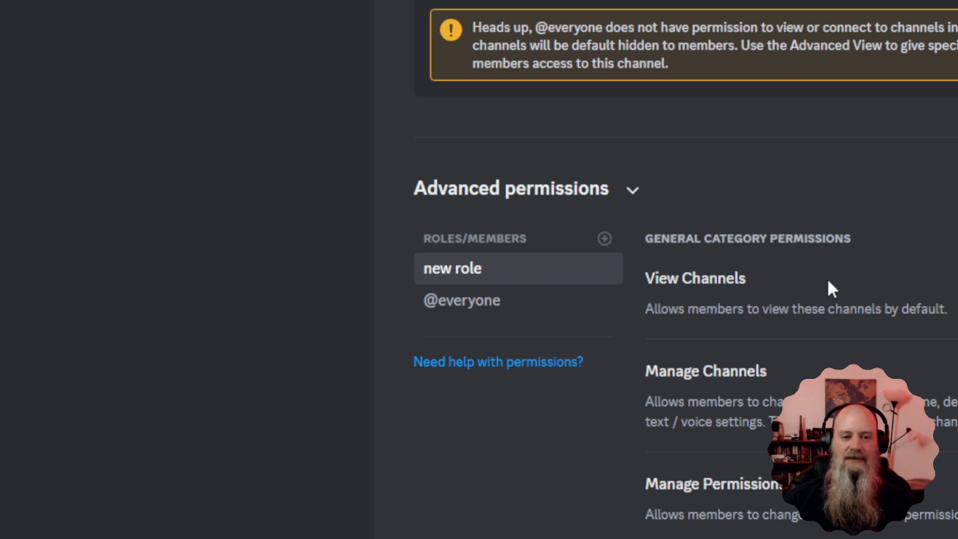
pyautogui.click(484, 271)
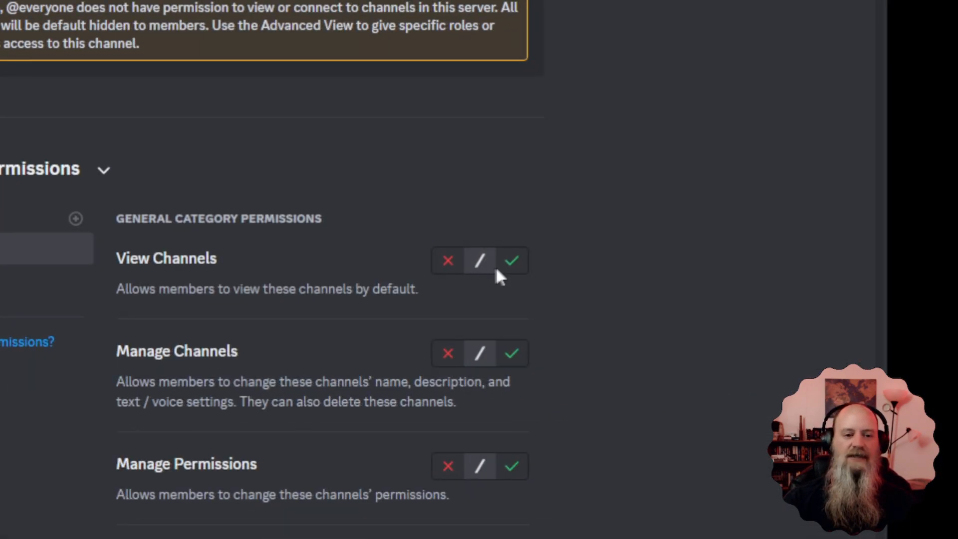
pyautogui.click(511, 262)
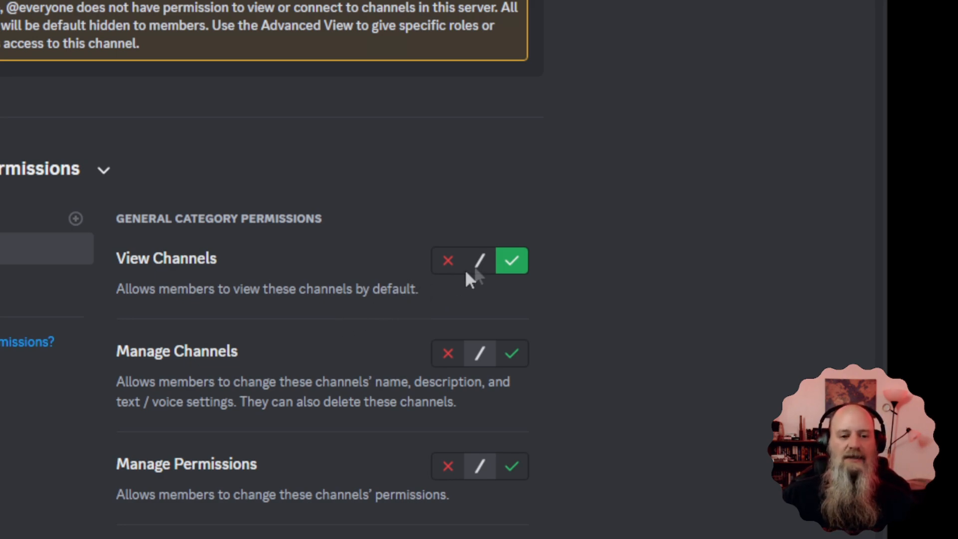
pyautogui.click(480, 265)
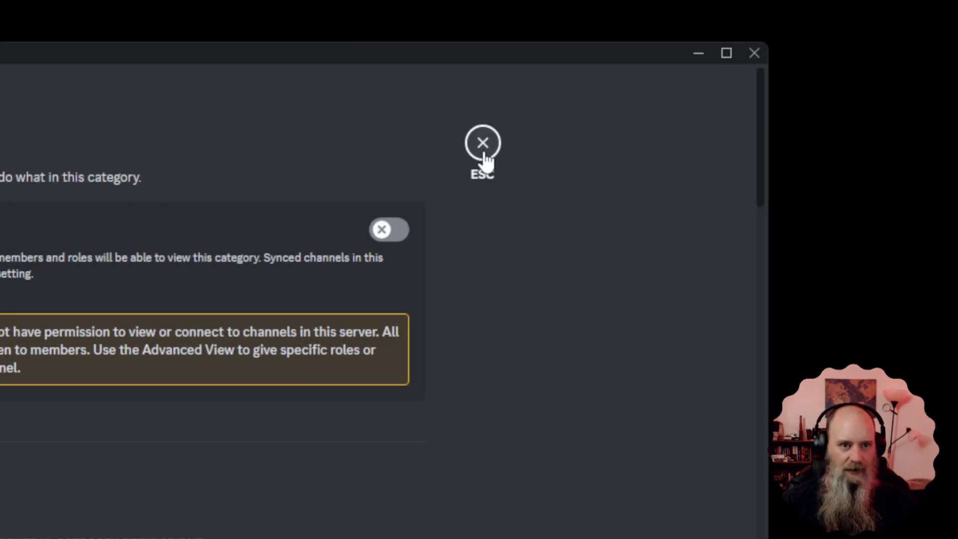
# Step: Leave the category settings and open the sever-rules channel to examine the thumbs-up reaction under the rules message
pyautogui.click(483, 144)
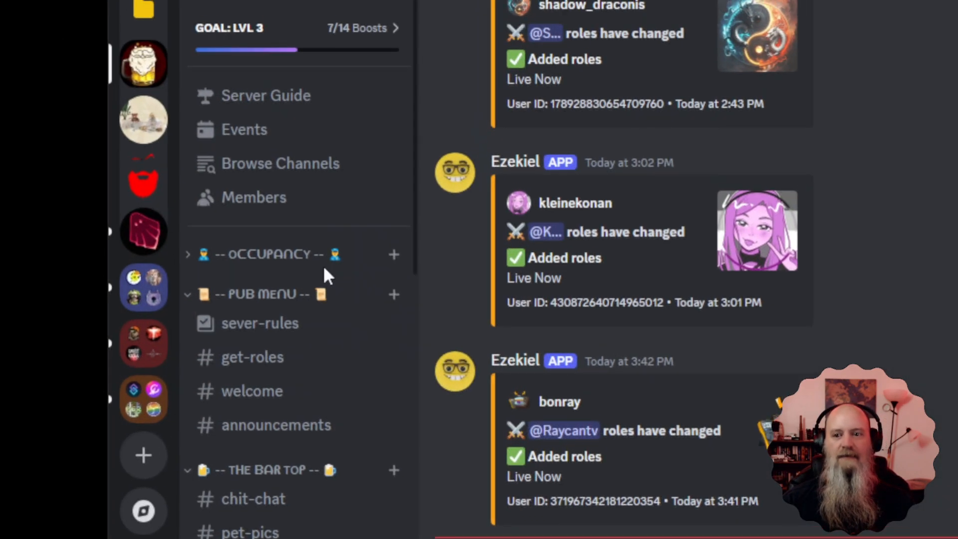
pyautogui.click(271, 326)
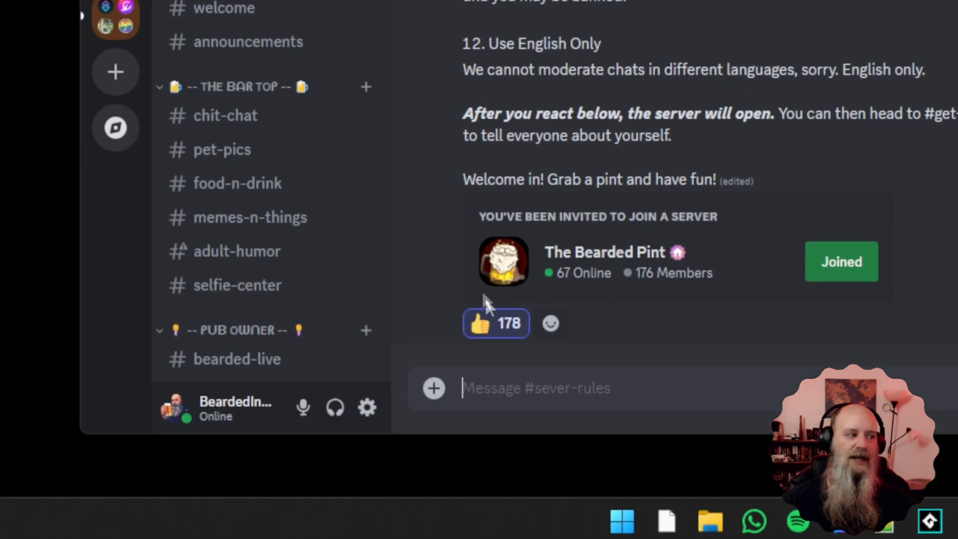
pyautogui.moveTo(492, 336)
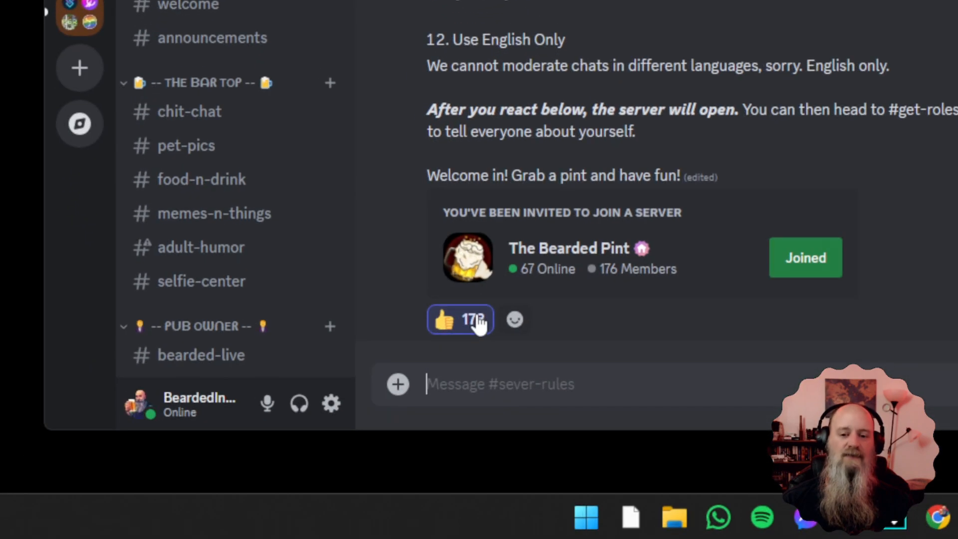
pyautogui.moveTo(479, 322)
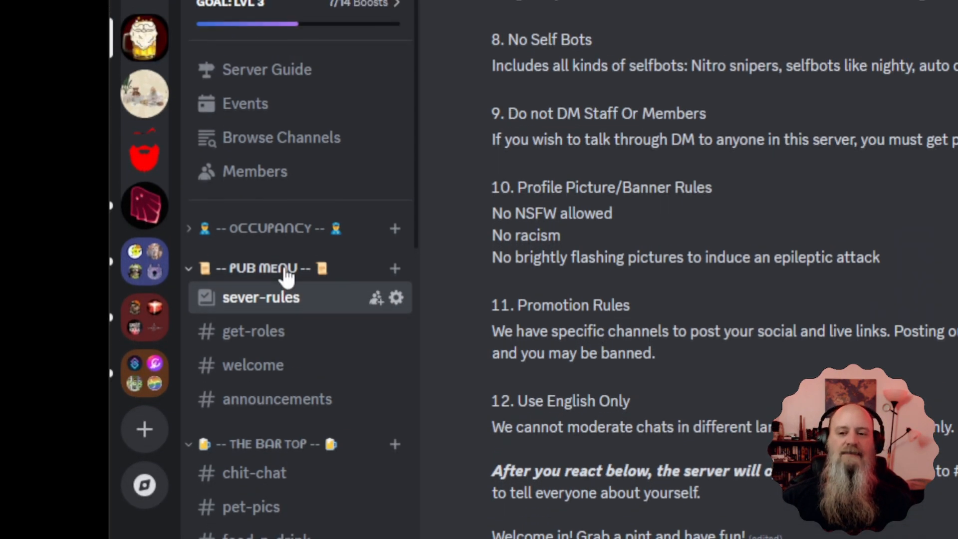
# Step: Reopen the Pub Menu category's permission settings and select the new role in the advanced permissions
pyautogui.rightClick(295, 180)
pyautogui.click(344, 494)
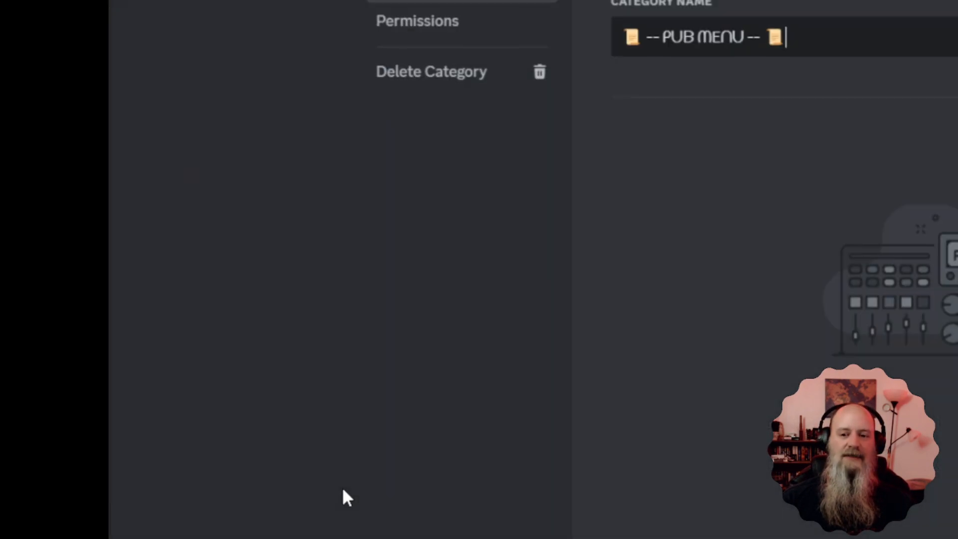
pyautogui.click(479, 160)
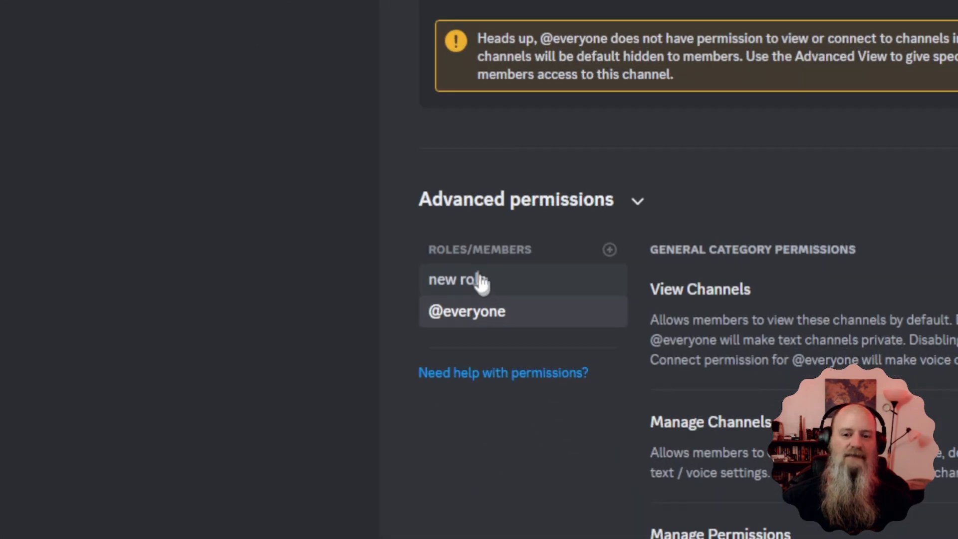
pyautogui.click(480, 281)
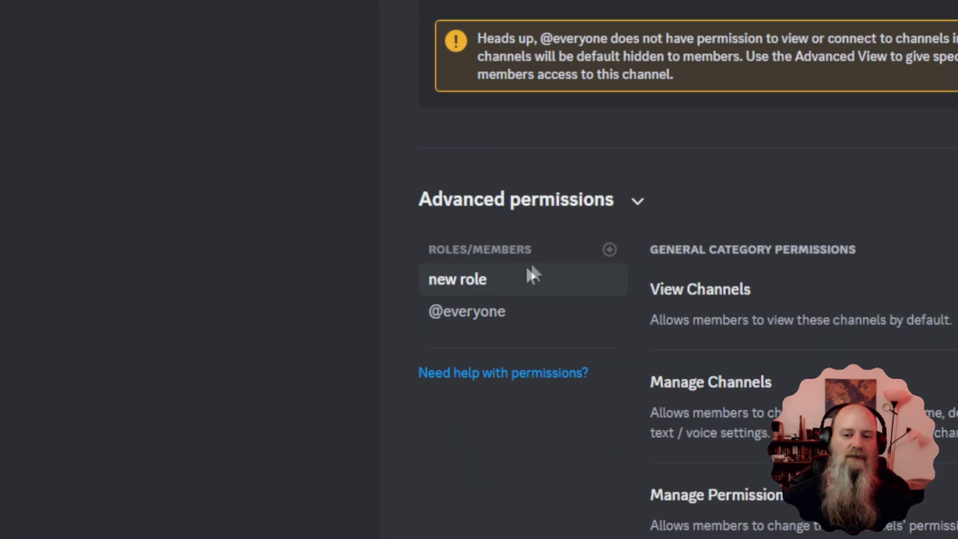
# Step: Browse the roles and members that can be added to the category's permissions, then close the list
pyautogui.click(609, 250)
pyautogui.scroll(-1, 528, 445)
pyautogui.scroll(-10, 528, 444)
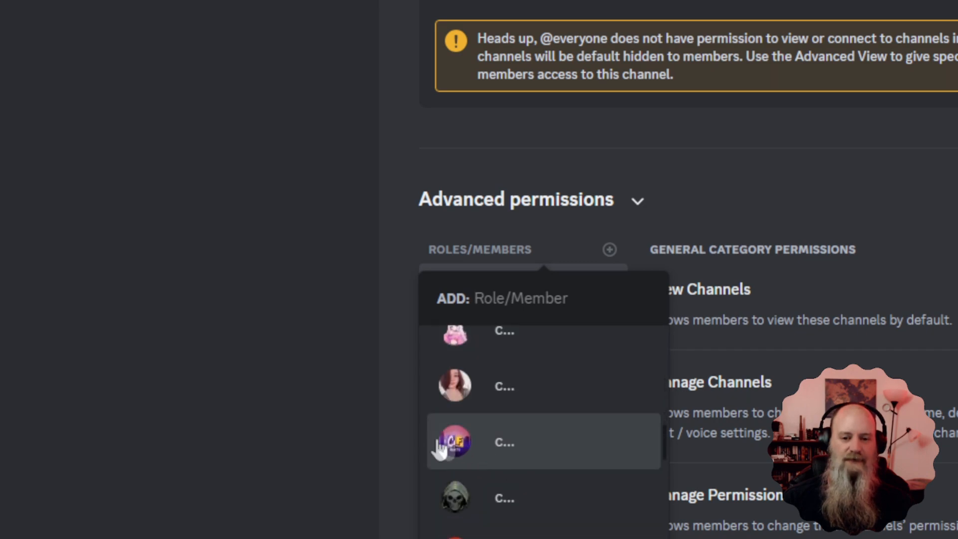
pyautogui.click(368, 448)
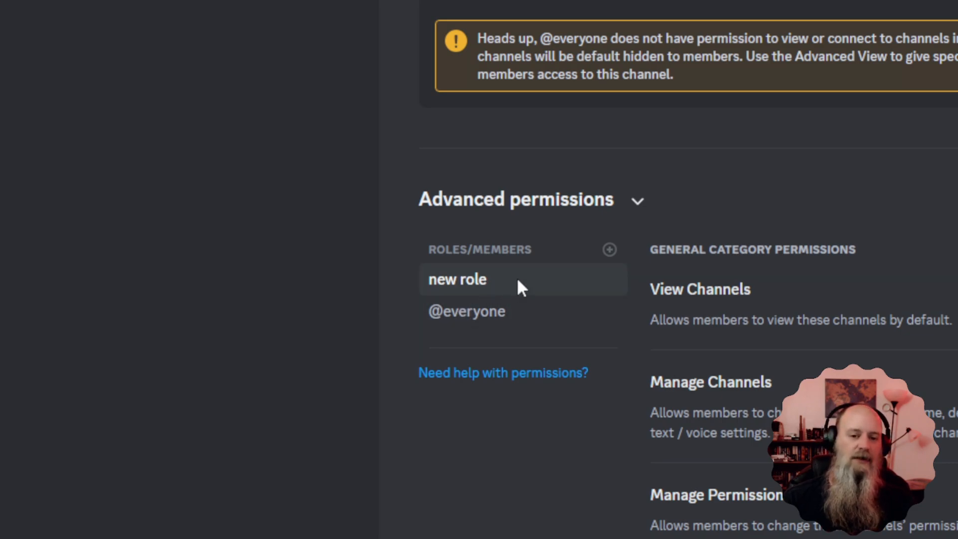
# Step: Allow View Channels and Add Reactions for the new role in the Pub Menu category and save the changes
pyautogui.click(471, 259)
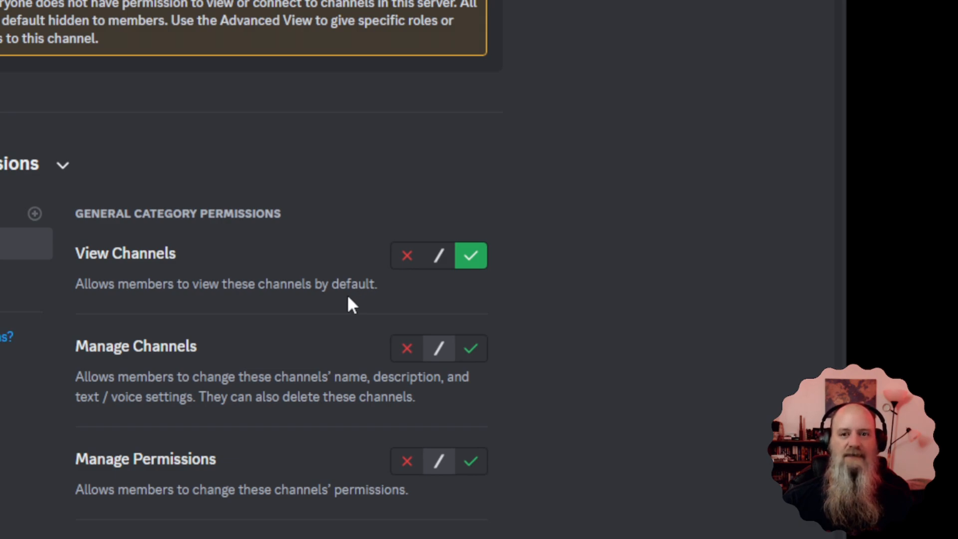
pyautogui.scroll(-15, 351, 303)
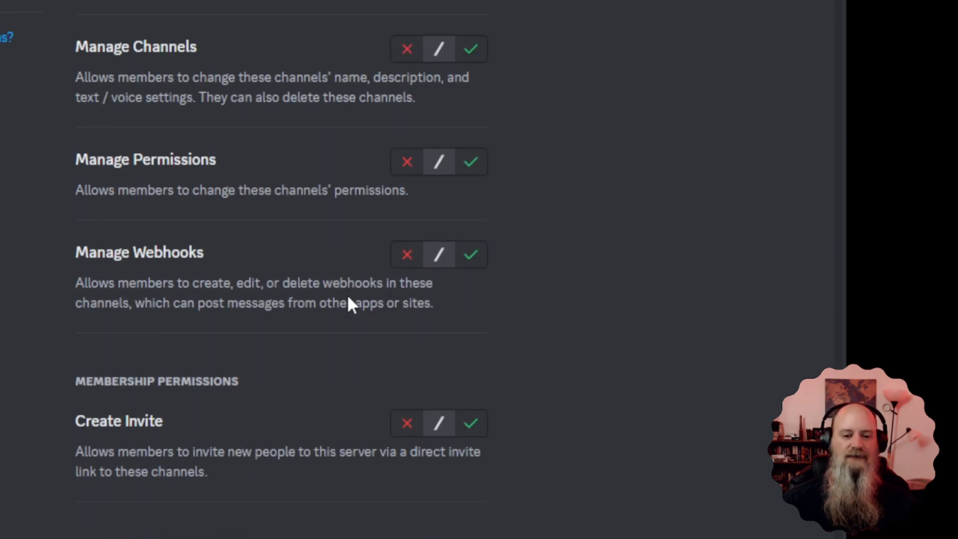
pyautogui.scroll(-10, 349, 303)
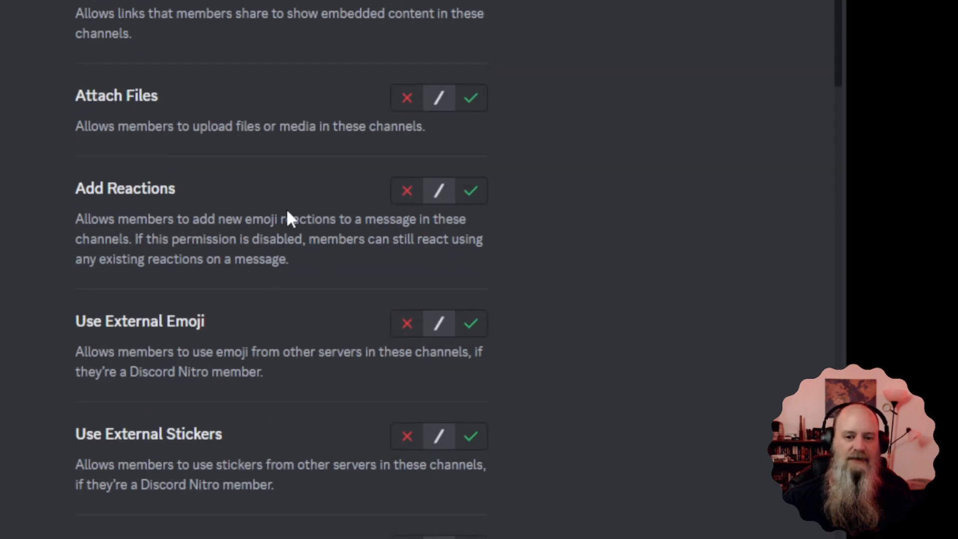
pyautogui.click(469, 192)
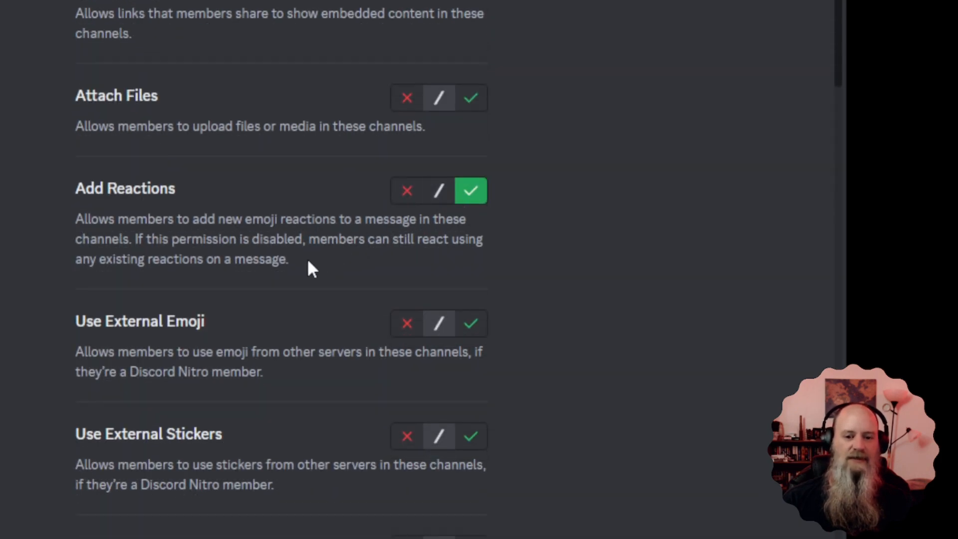
pyautogui.scroll(-8, 332, 306)
pyautogui.click(464, 396)
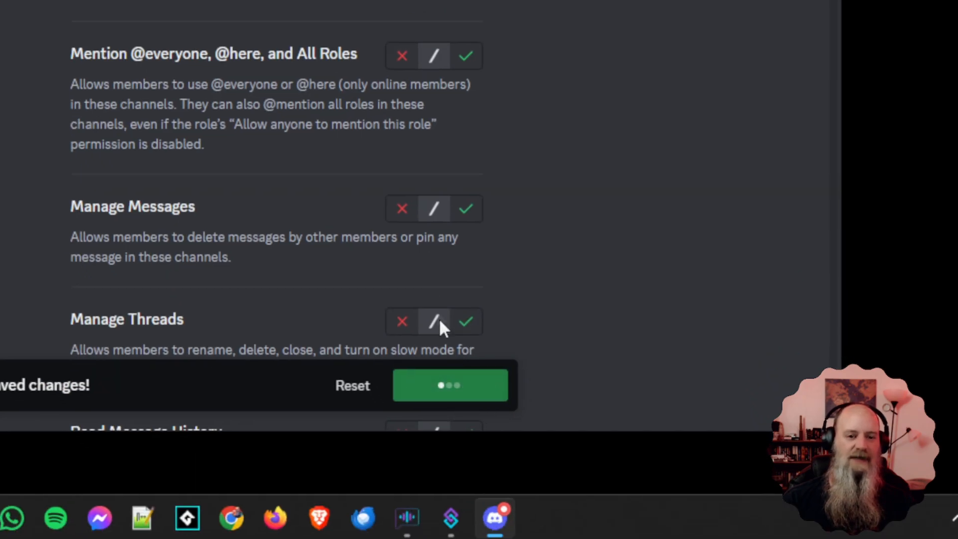
# Step: Find the 18+ role in the list of available roles and add it to the Pub Menu category's advanced permissions
pyautogui.scroll(6, 346, 167)
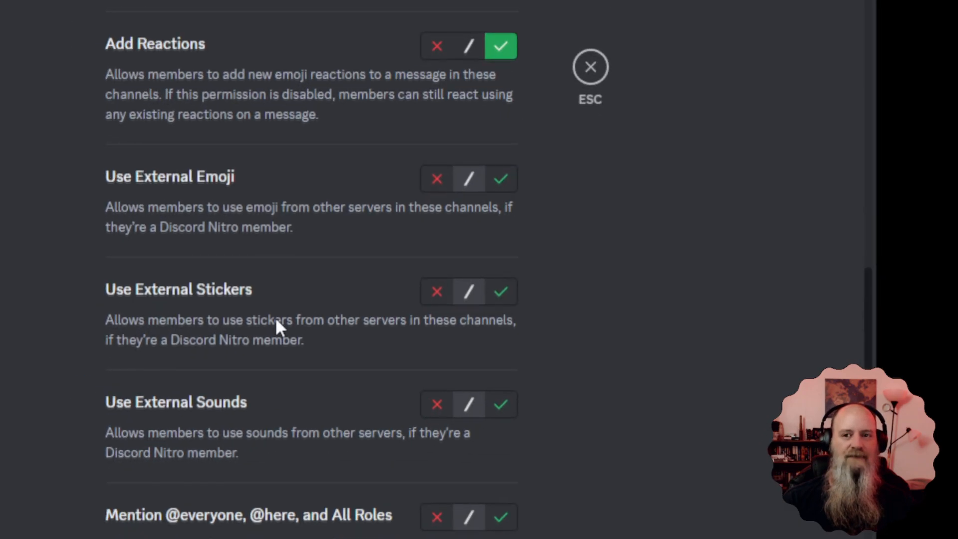
pyautogui.scroll(15, 277, 327)
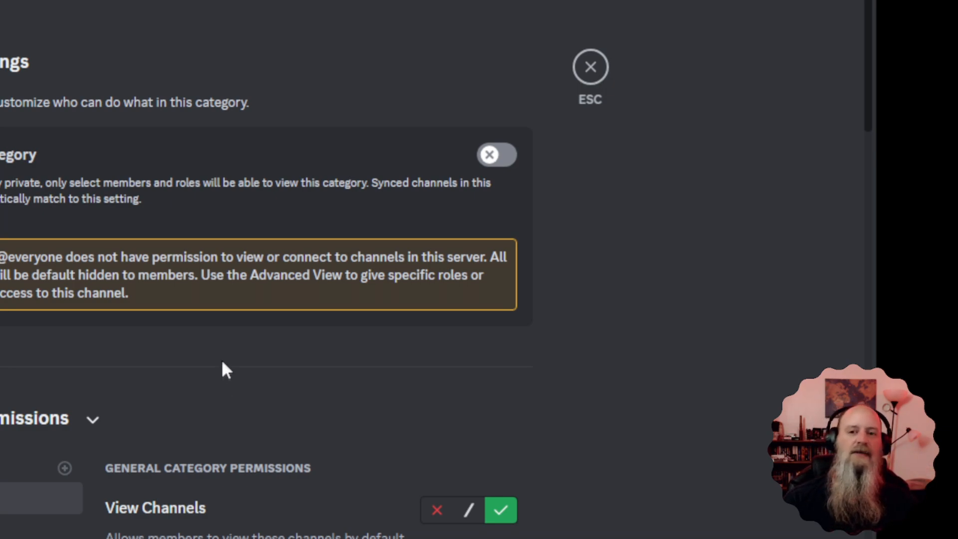
pyautogui.click(64, 468)
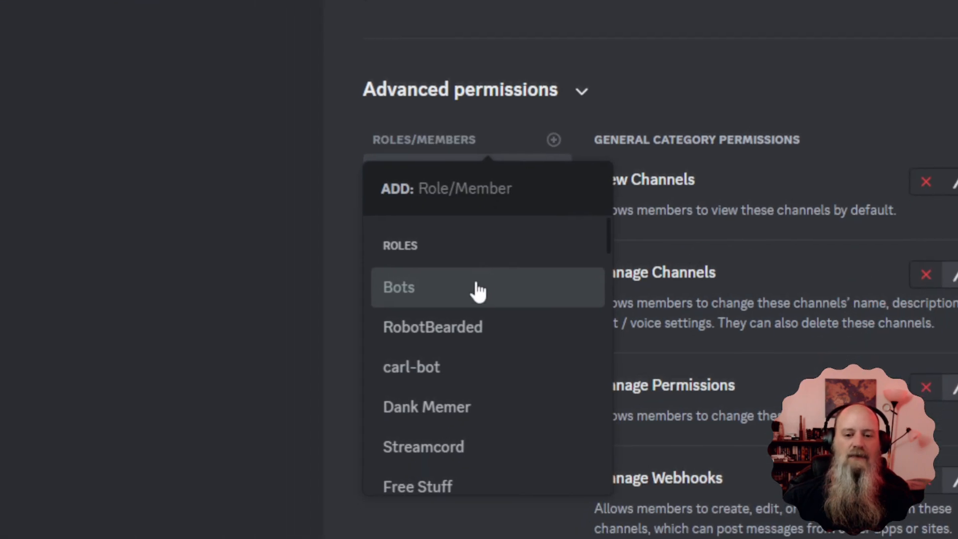
pyautogui.scroll(-3, 455, 336)
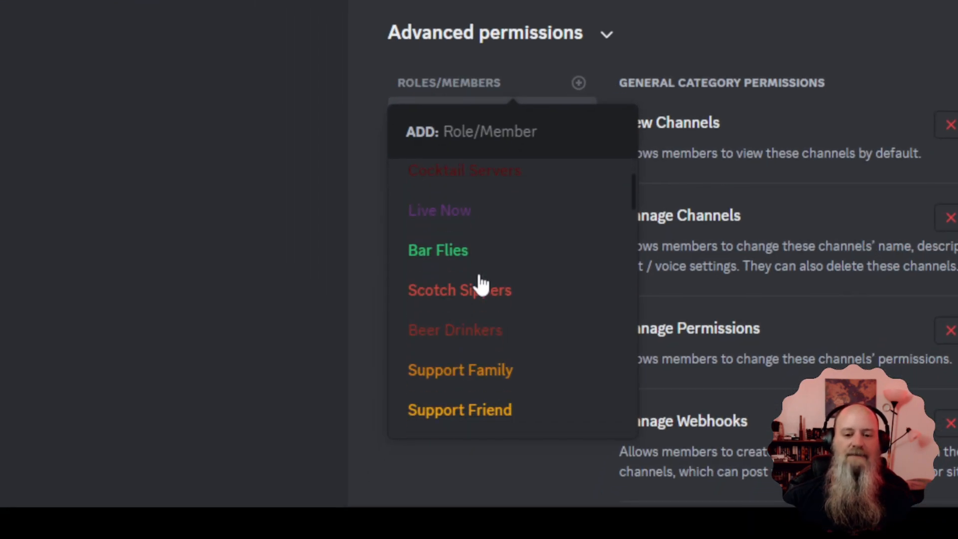
pyautogui.scroll(-6, 481, 285)
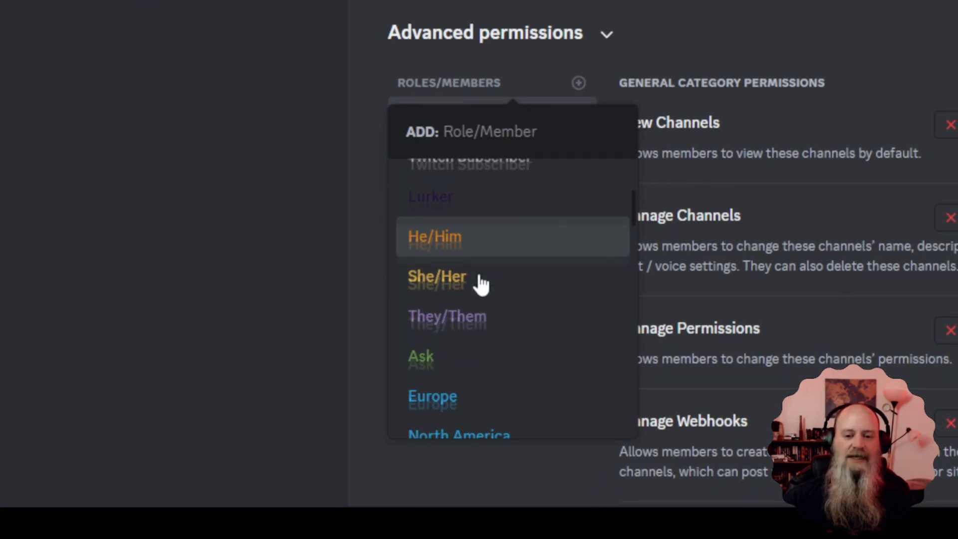
pyautogui.scroll(5, 482, 285)
pyautogui.scroll(2, 481, 284)
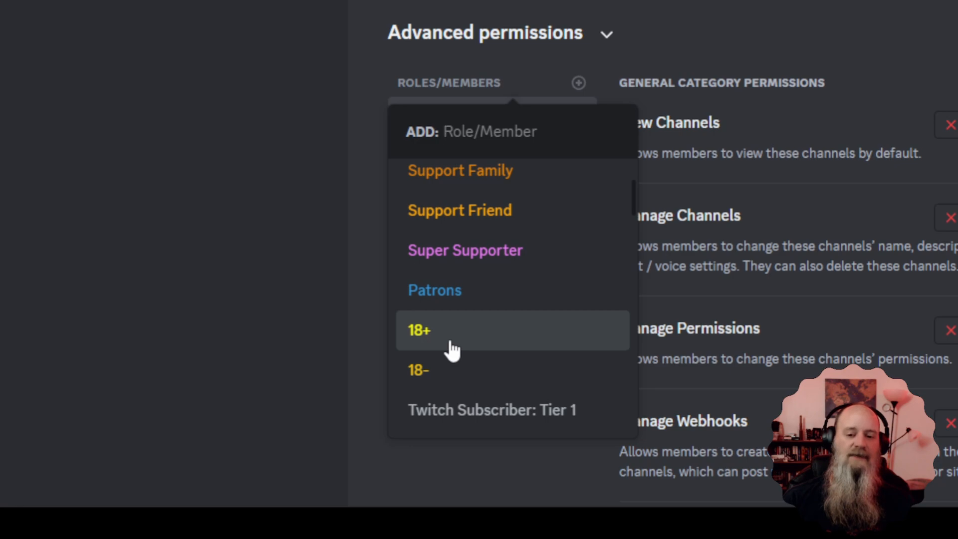
pyautogui.press('Escape')
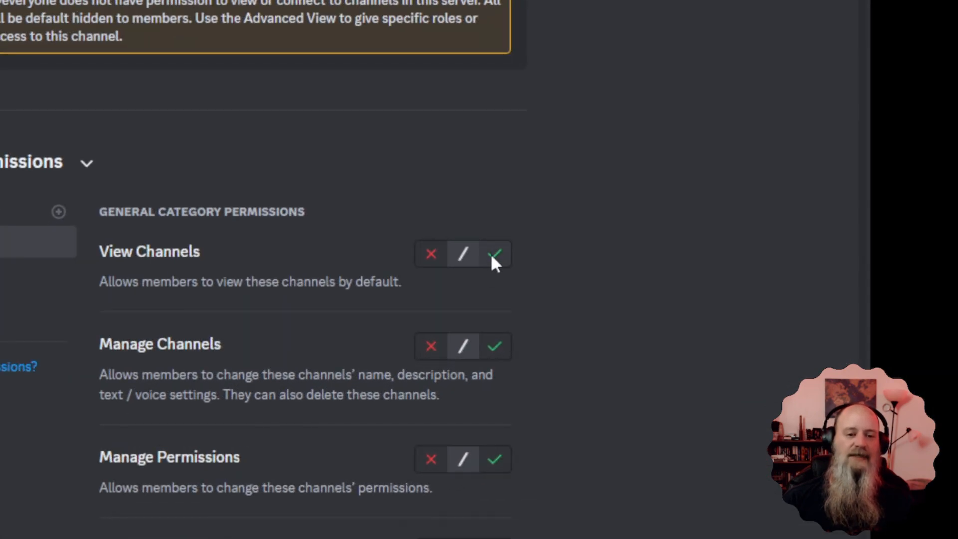
# Step: Try allowing View Channels, Manage Channels and Manage Permissions for the added role, and set them back to neutral
pyautogui.click(493, 255)
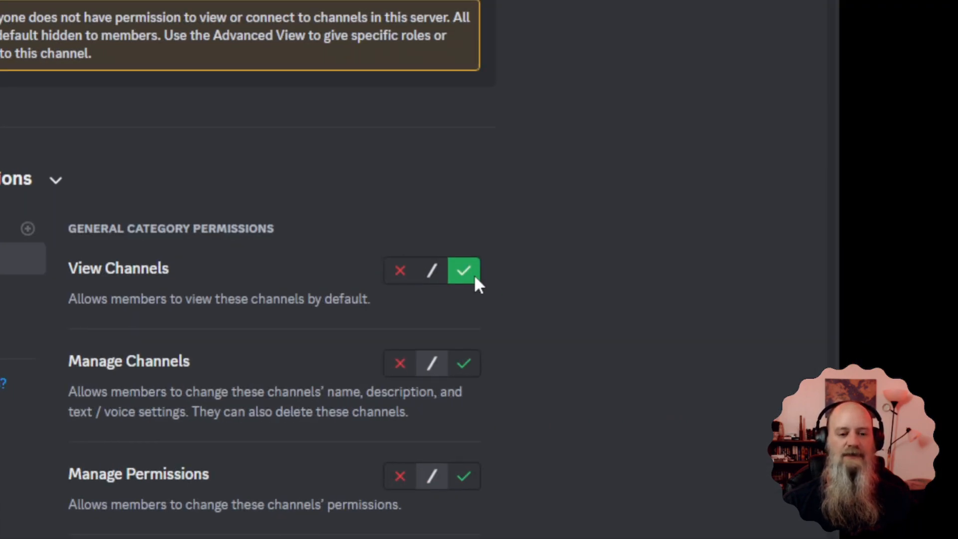
pyautogui.click(471, 369)
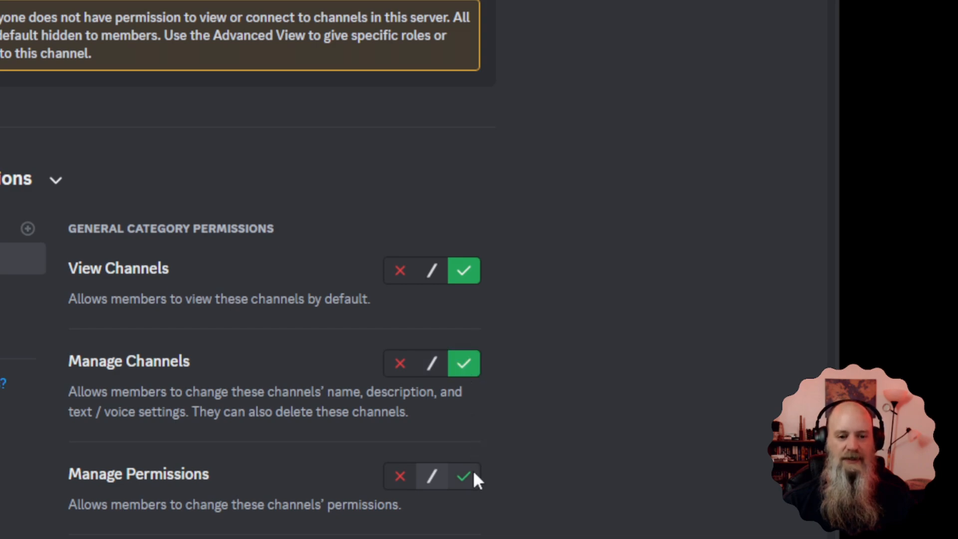
pyautogui.click(473, 474)
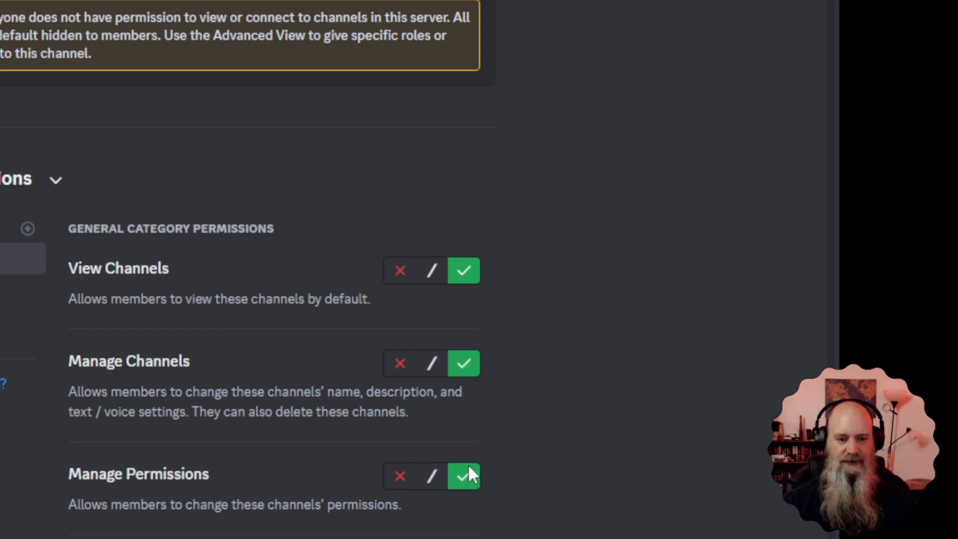
pyautogui.click(432, 475)
pyautogui.click(432, 363)
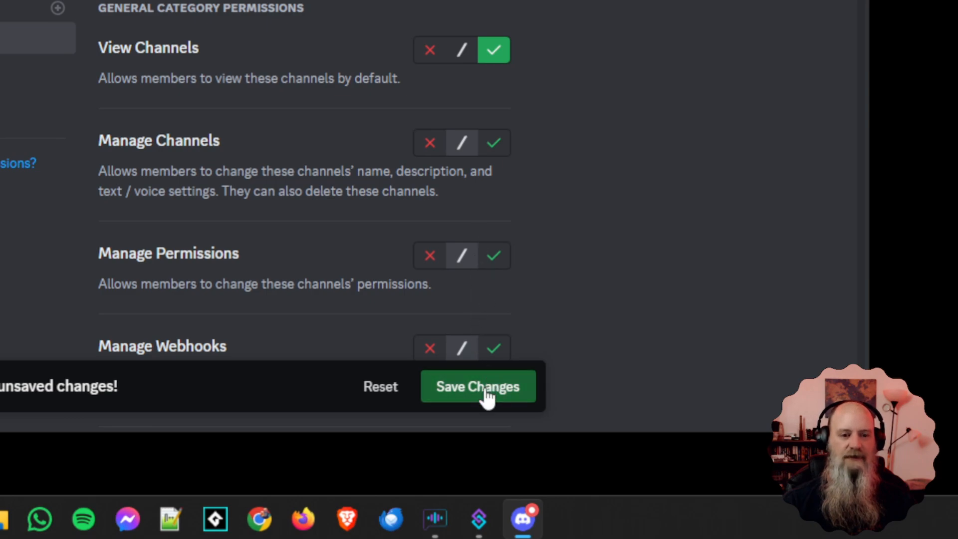
pyautogui.click(483, 350)
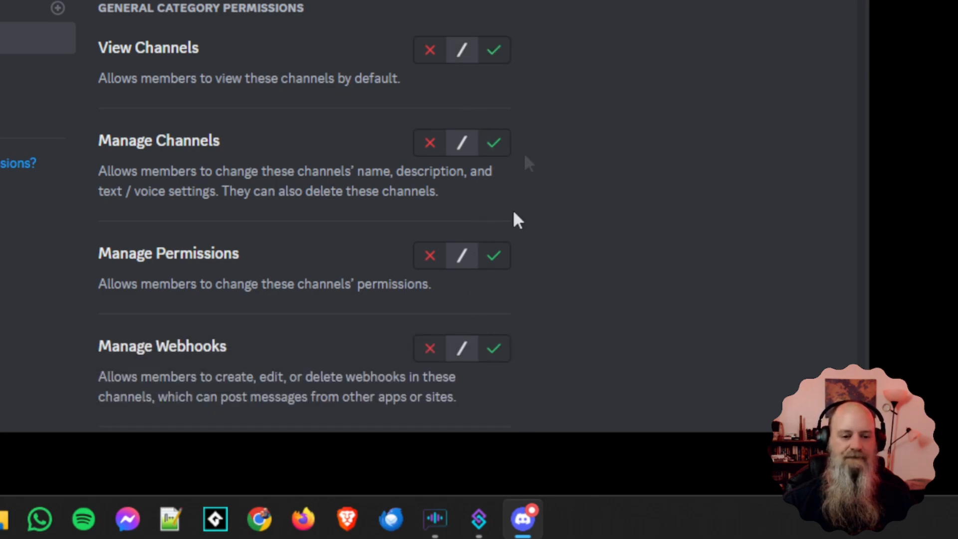
# Step: Leave the category settings and look through the get-roles, welcome and announcements channels
pyautogui.click(507, 143)
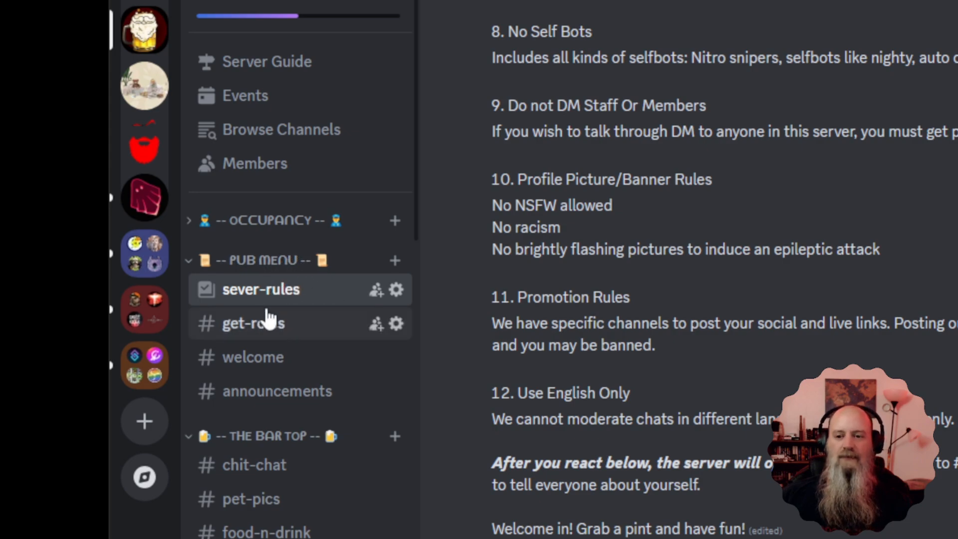
pyautogui.click(245, 329)
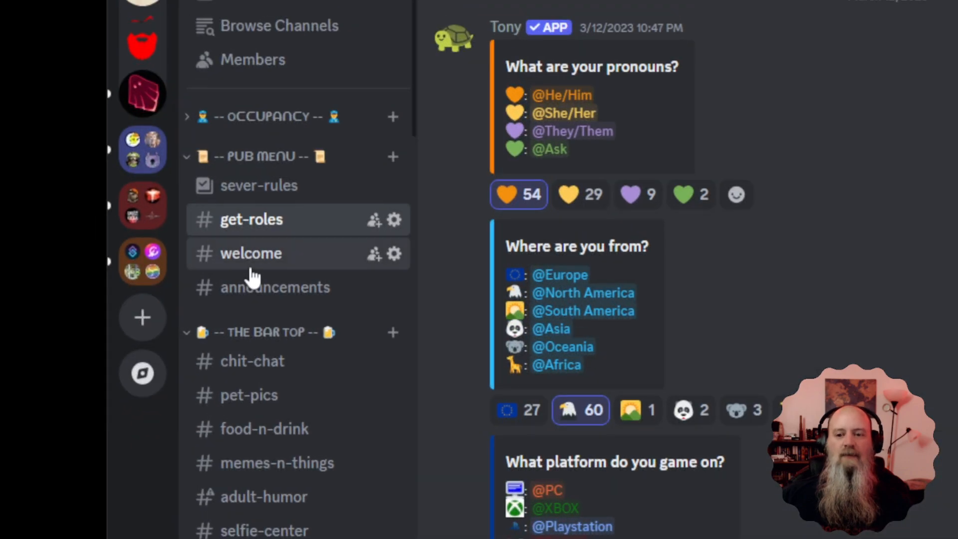
pyautogui.click(252, 268)
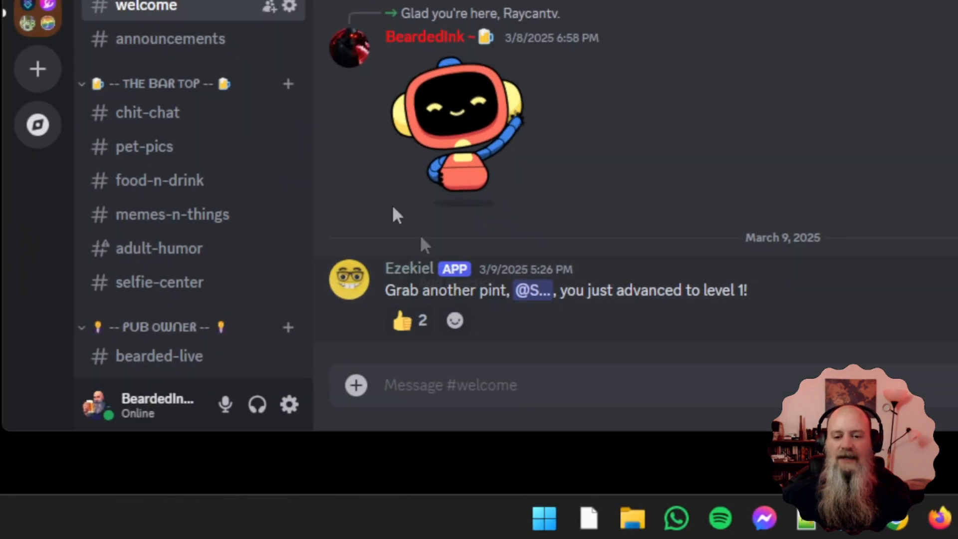
pyautogui.click(169, 57)
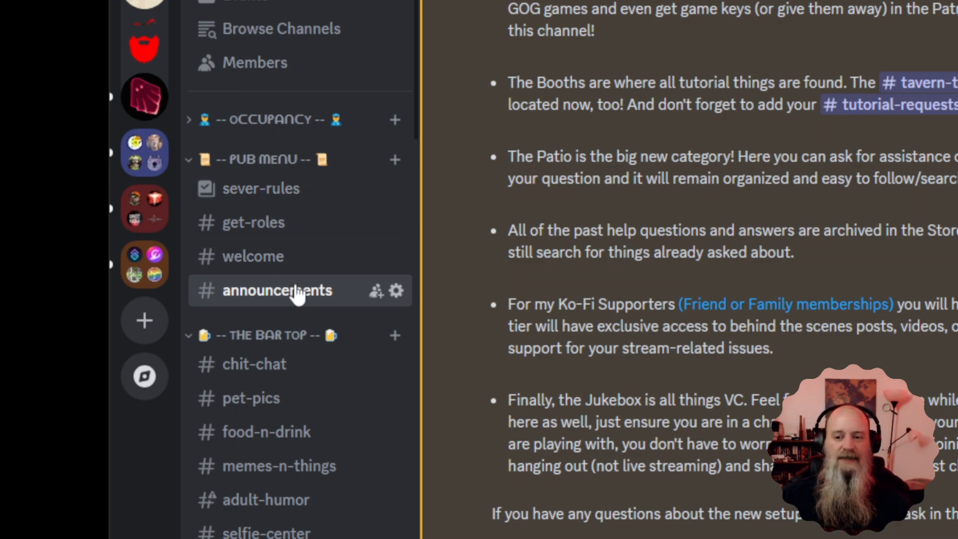
pyautogui.scroll(5, 553, 315)
pyautogui.scroll(-5, 554, 320)
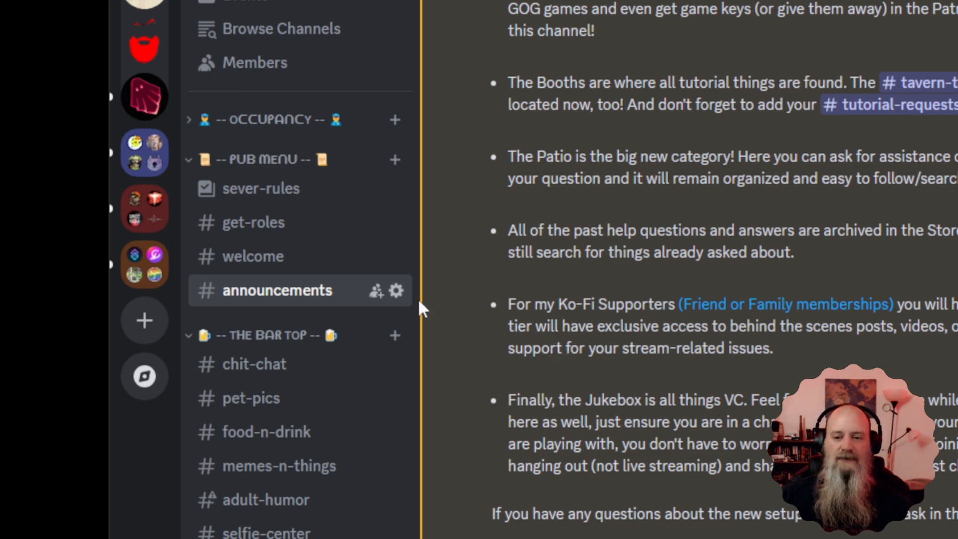
# Step: Open the permission settings of the announcements channel
pyautogui.rightClick(310, 294)
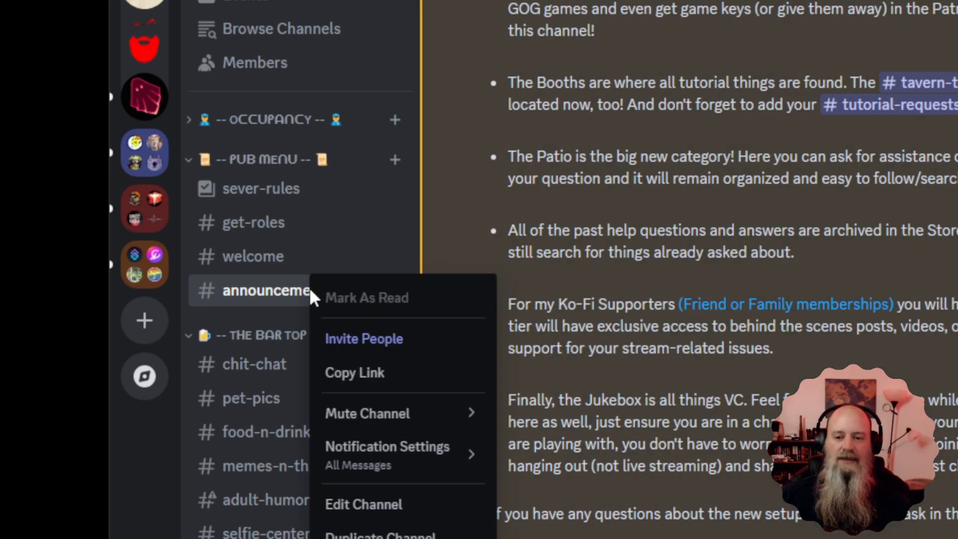
pyautogui.moveTo(361, 472)
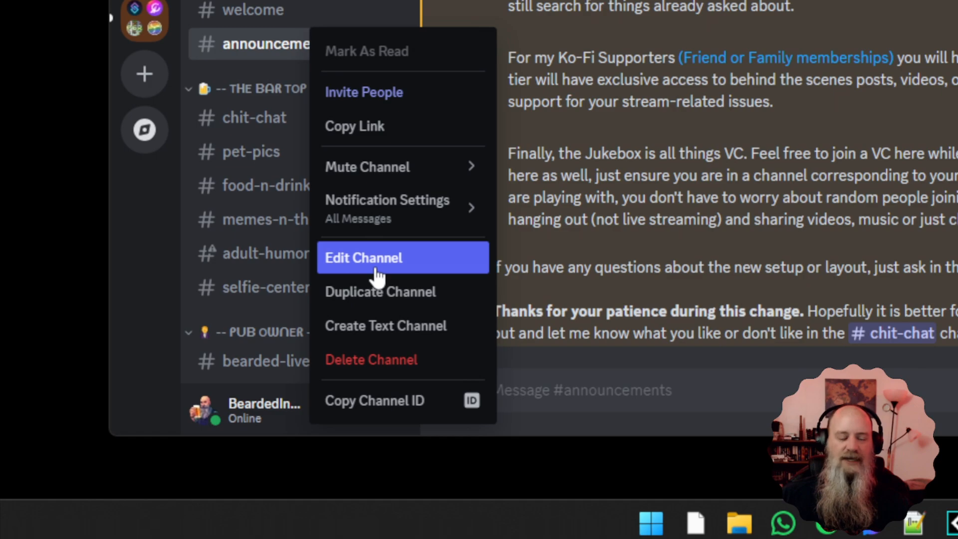
pyautogui.click(375, 274)
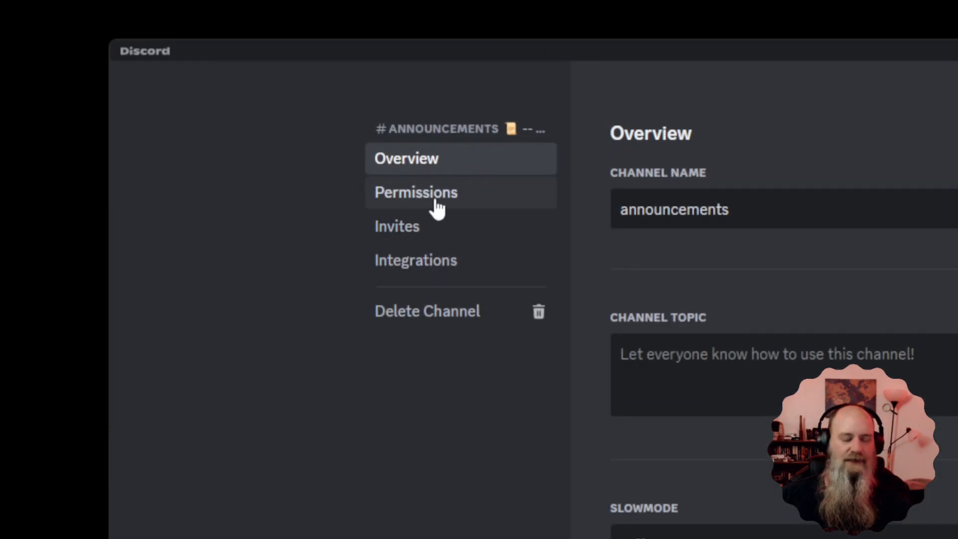
pyautogui.click(436, 201)
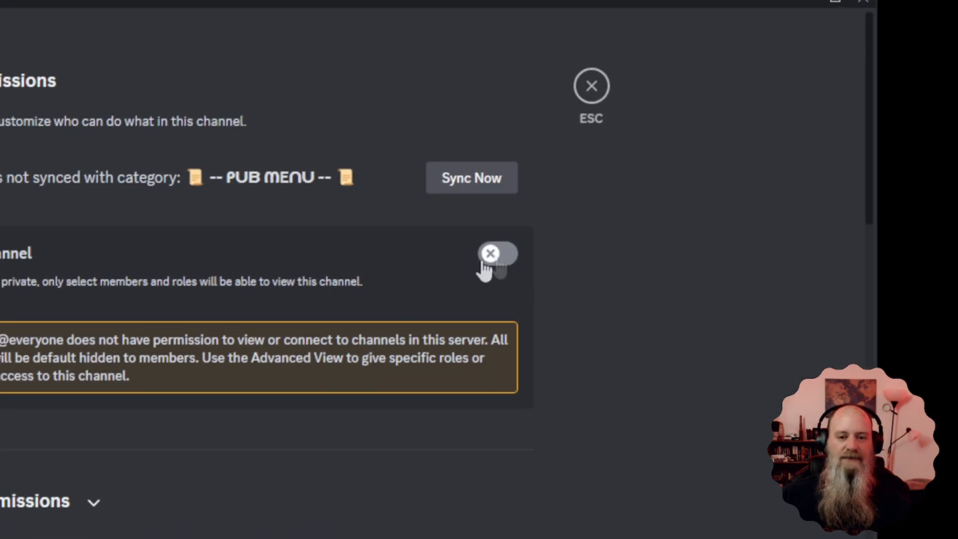
# Step: Review the announcements channel's general, text and apps permissions, including sending messages and adding reactions, and leave the channel settings
pyautogui.scroll(-3, 133, 429)
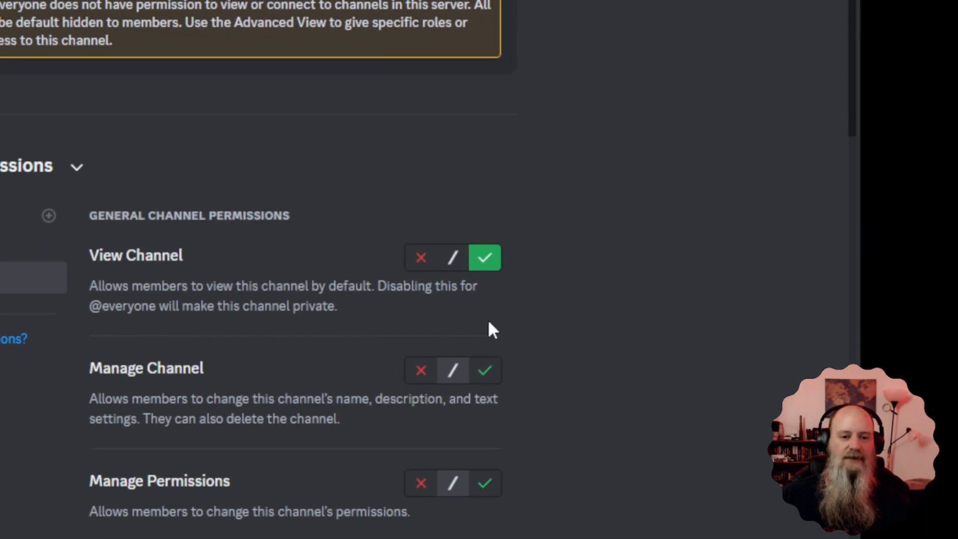
pyautogui.scroll(-10, 487, 322)
pyautogui.scroll(-3, 489, 328)
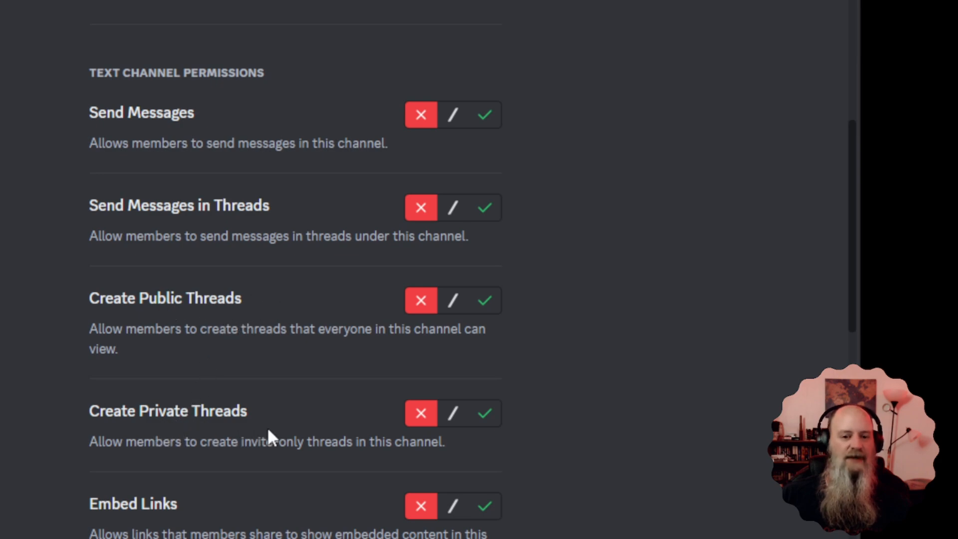
pyautogui.scroll(-4, 267, 434)
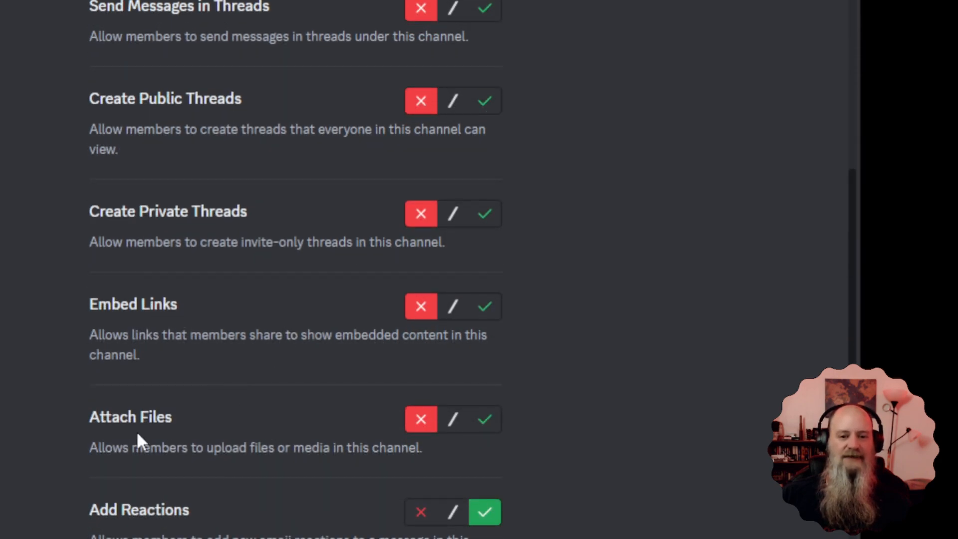
pyautogui.scroll(-2, 306, 421)
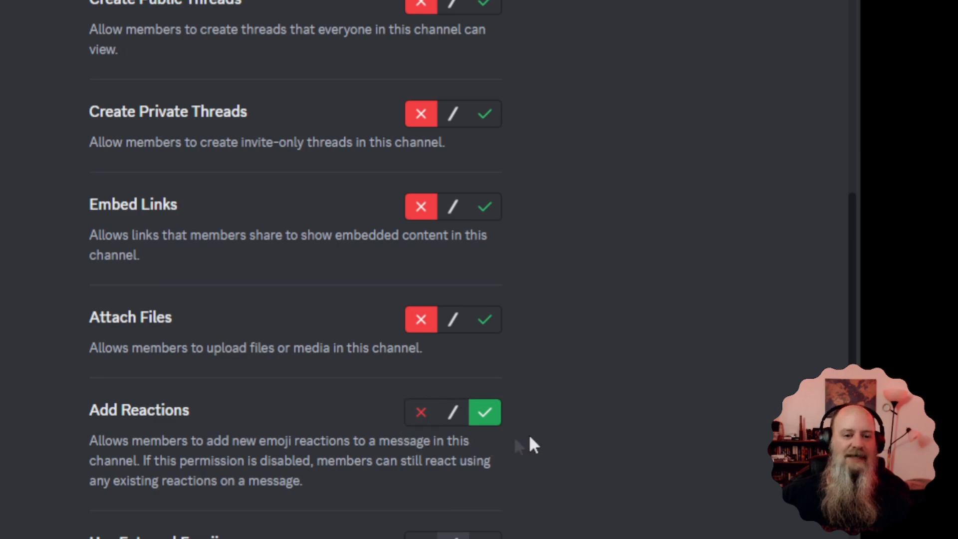
pyautogui.scroll(-15, 300, 417)
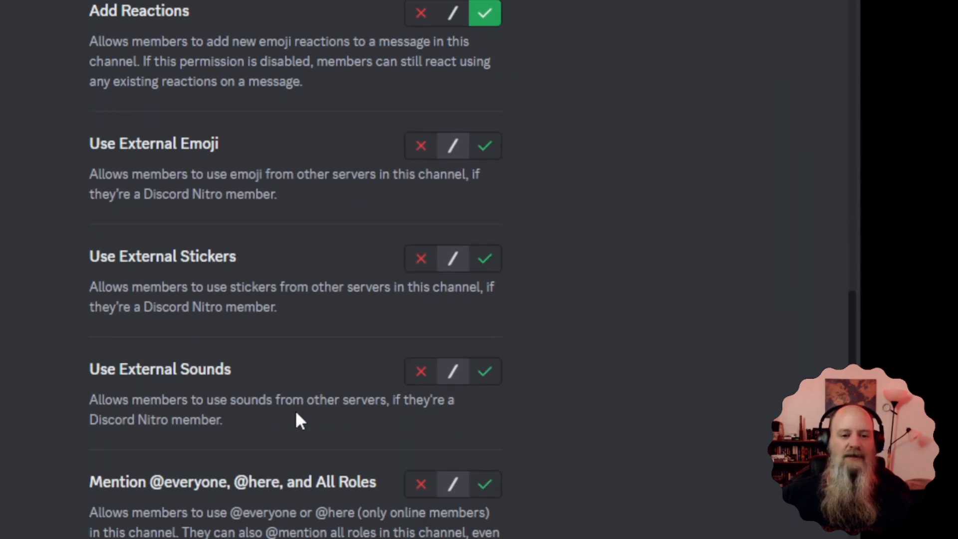
pyautogui.scroll(-8, 300, 414)
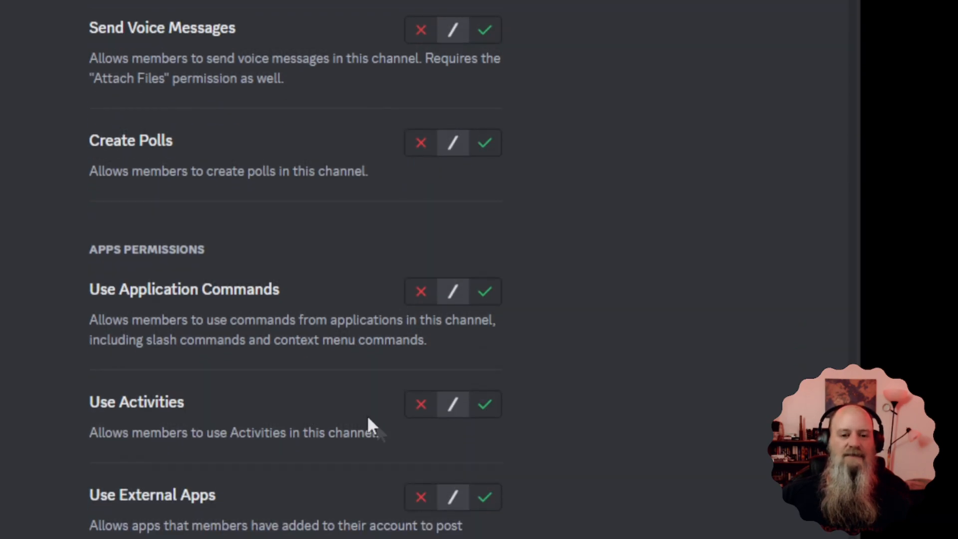
pyautogui.scroll(20, 468, 457)
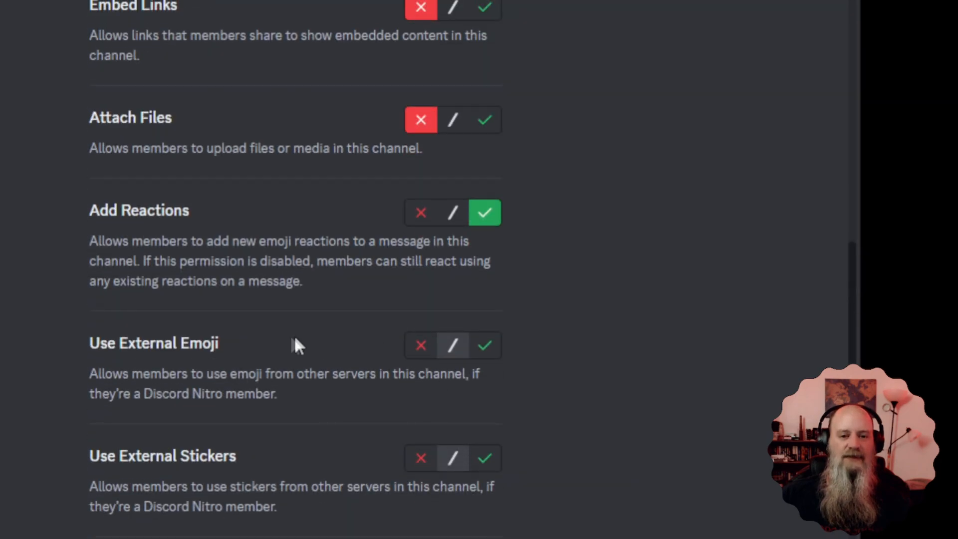
pyautogui.scroll(20, 384, 406)
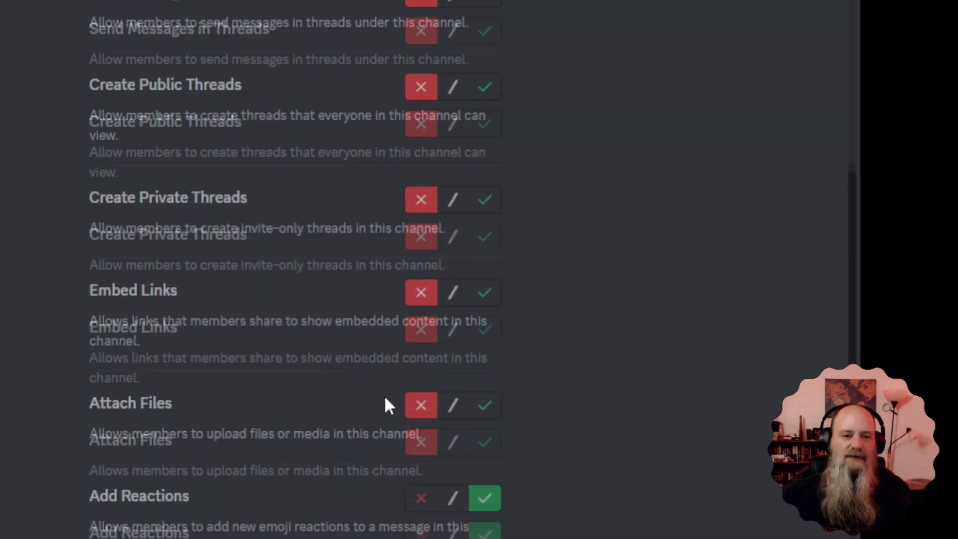
pyautogui.scroll(6, 381, 415)
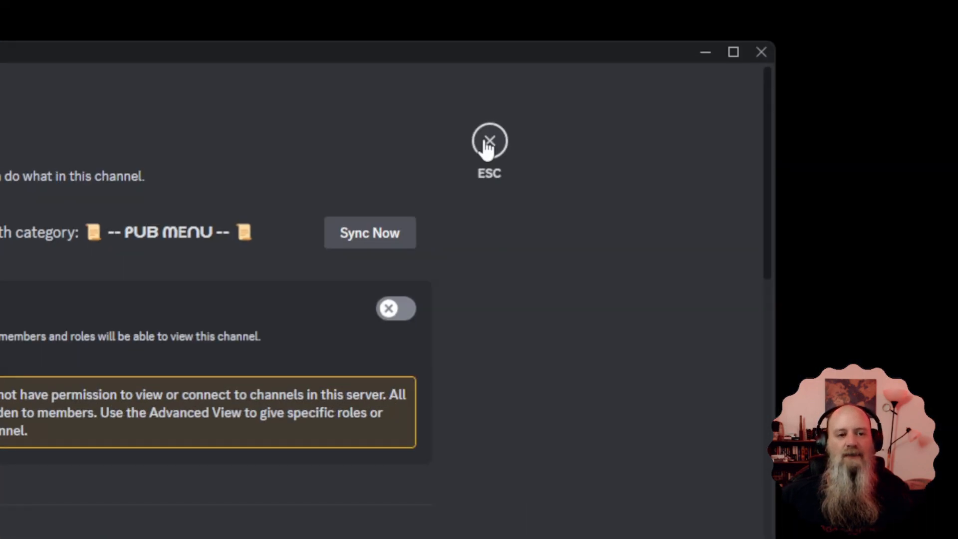
pyautogui.click(489, 144)
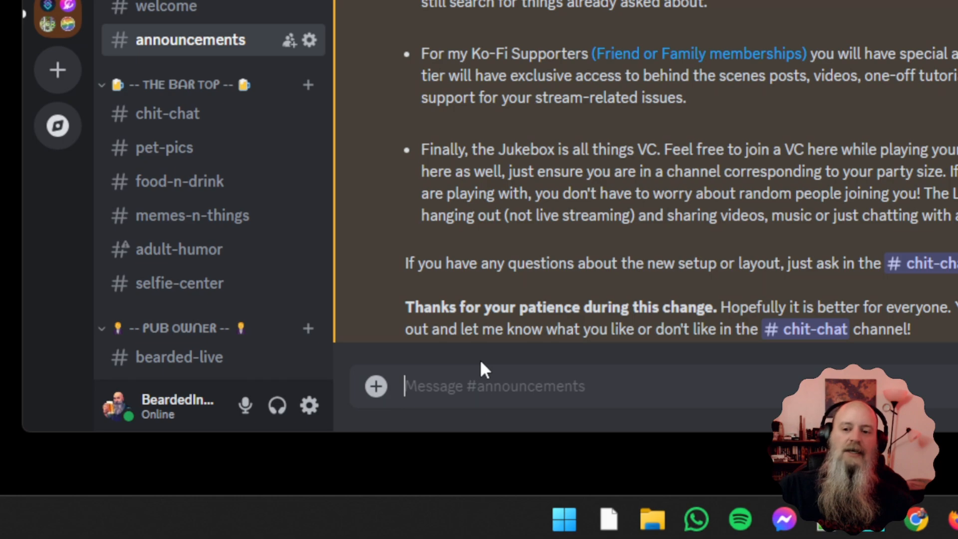
# Step: Open the get-roles channel and examine the age range reaction message for 18+ and 18-
pyautogui.scroll(-2, 224, 125)
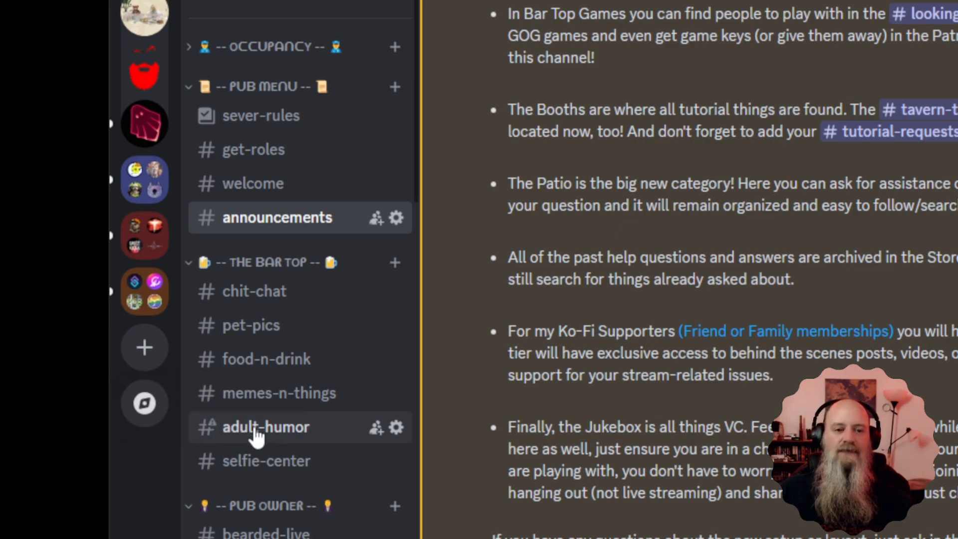
pyautogui.click(280, 150)
pyautogui.scroll(-5, 790, 282)
pyautogui.scroll(-4, 793, 282)
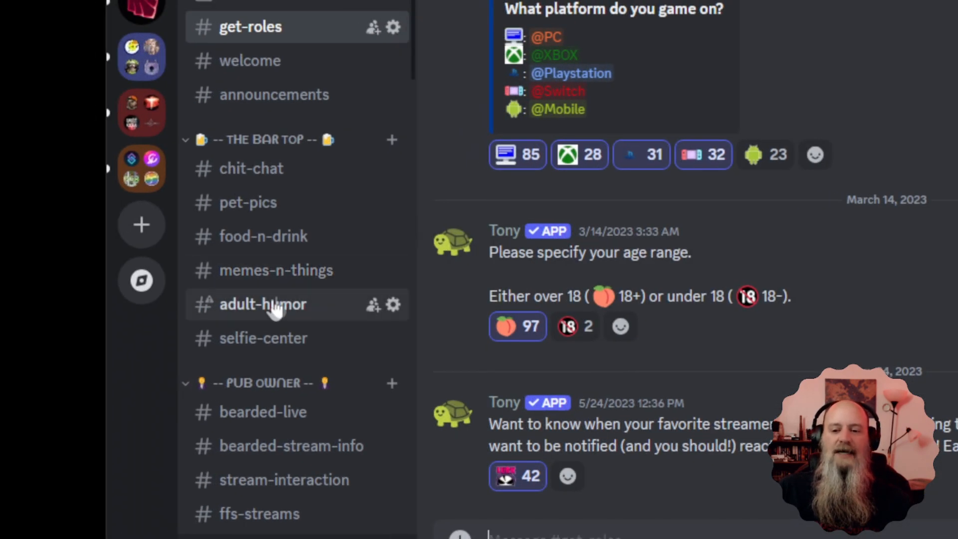
# Step: Open the adult-humor channel's permission settings and bring its list of roles and members under advanced permissions into view
pyautogui.rightClick(280, 309)
pyautogui.moveTo(281, 313)
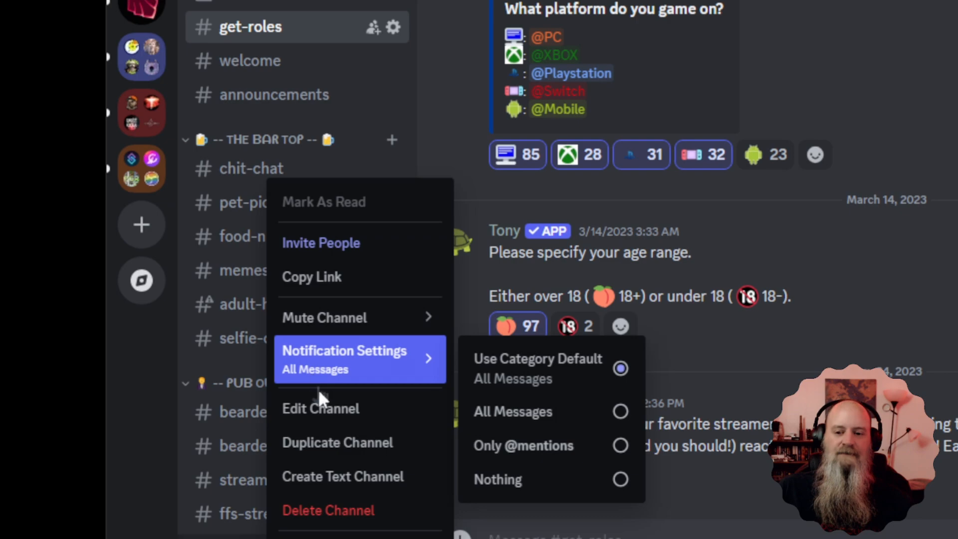
pyautogui.click(325, 408)
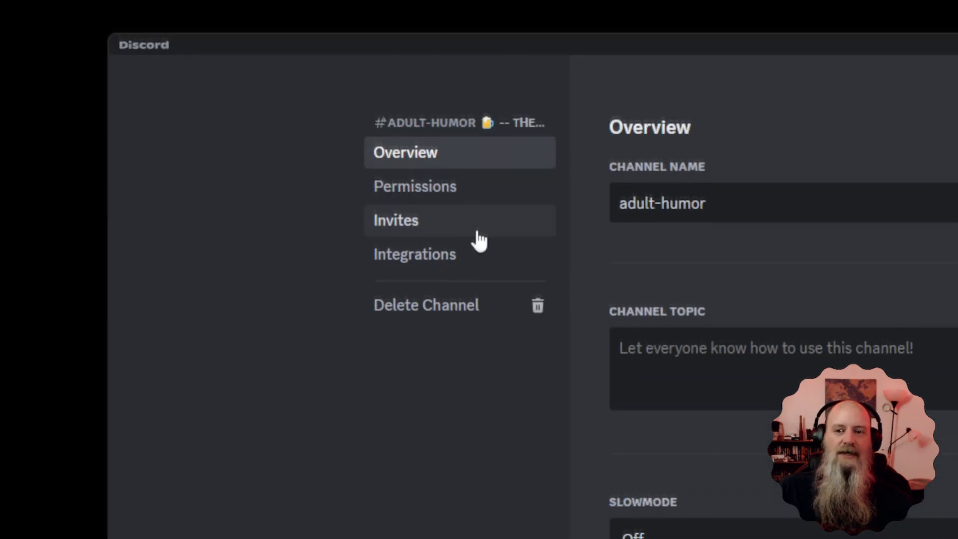
pyautogui.click(434, 202)
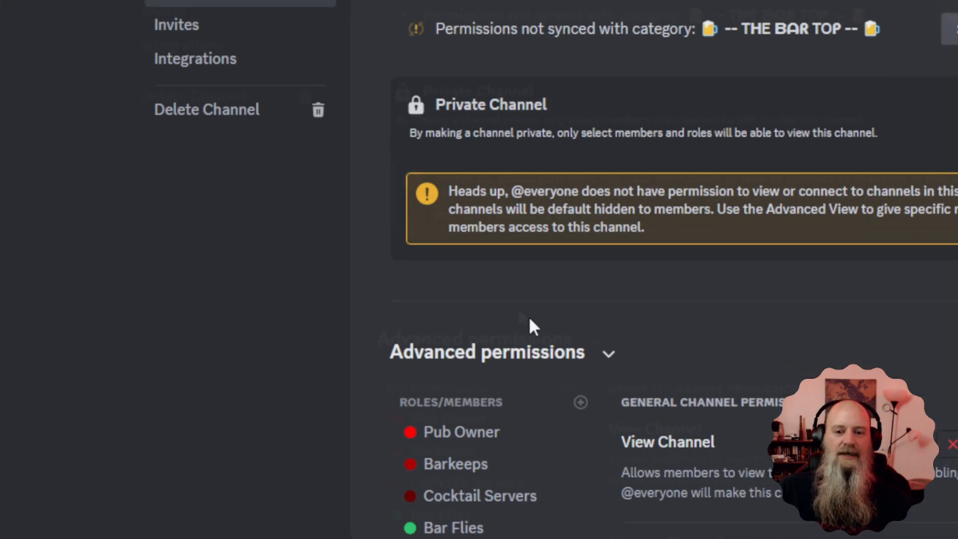
pyautogui.scroll(-1, 443, 377)
pyautogui.scroll(-4, 446, 383)
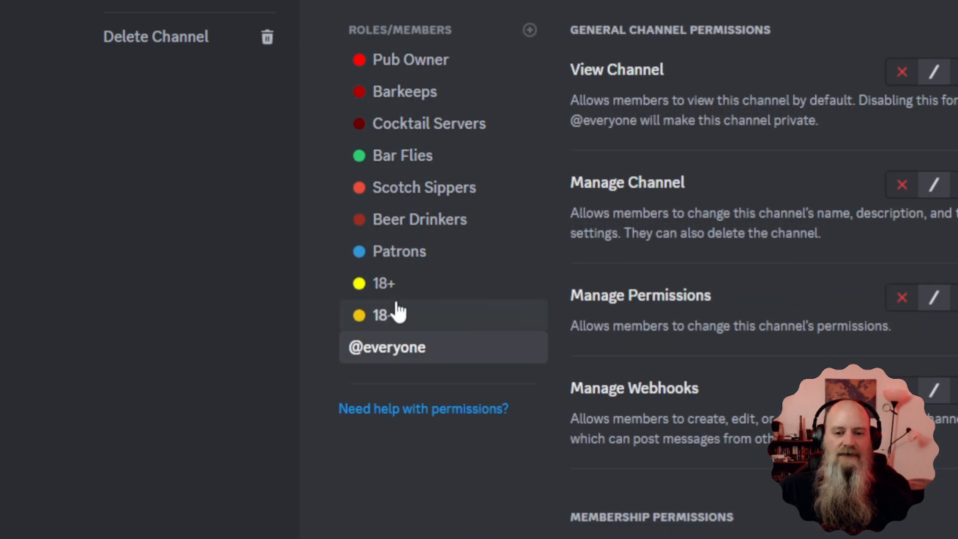
# Step: Compare the 18- and 18+ roles' View Channel and text permissions in the adult-humor channel, and leave the channel settings
pyautogui.click(387, 329)
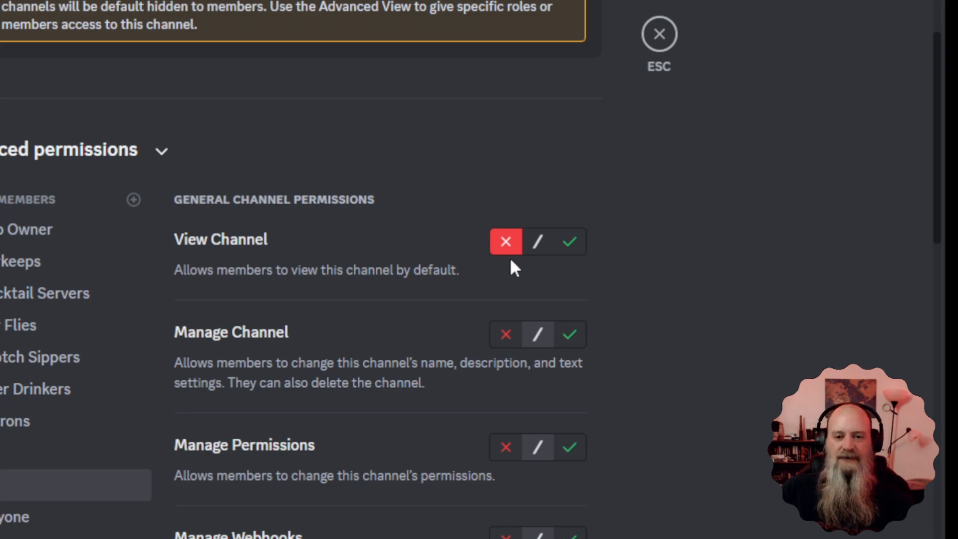
pyautogui.click(20, 453)
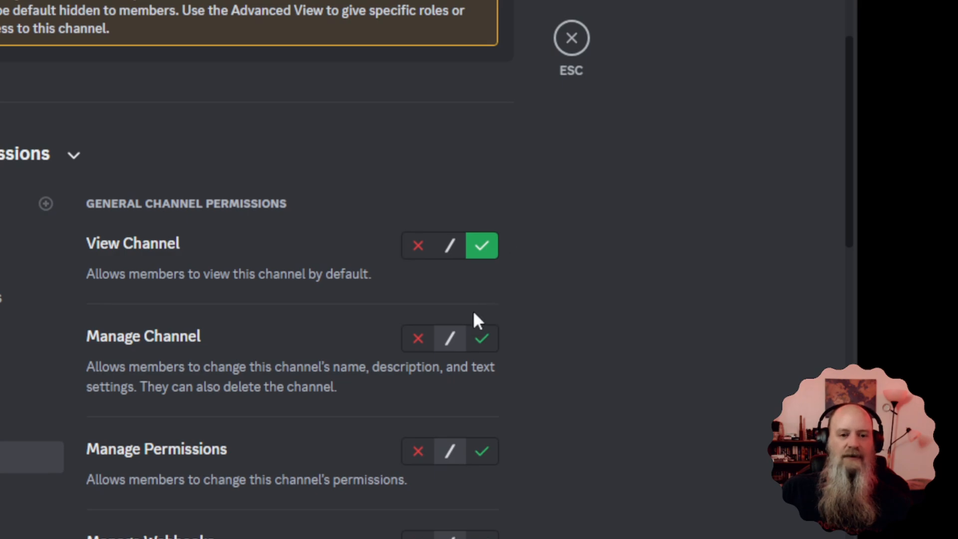
pyautogui.scroll(-15, 475, 380)
pyautogui.scroll(-10, 473, 412)
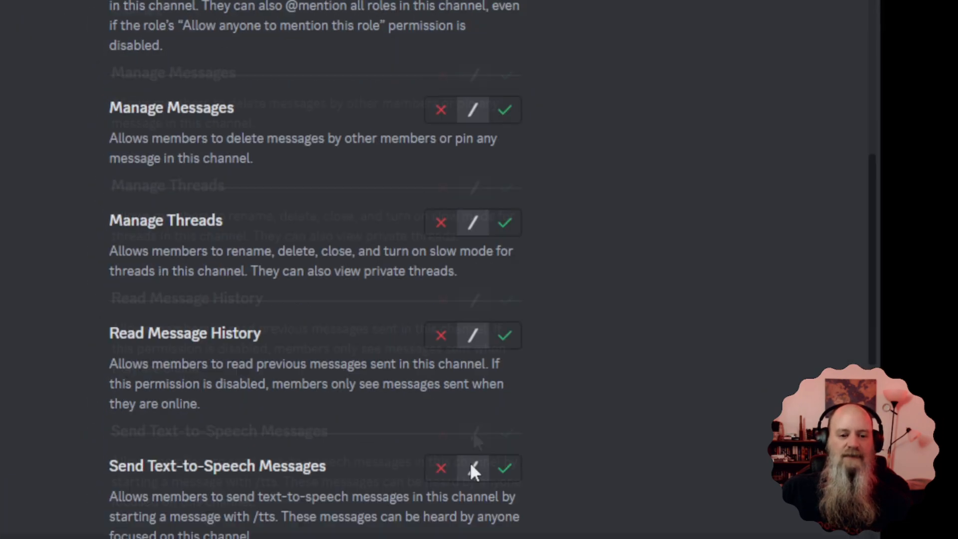
pyautogui.scroll(15, 478, 474)
pyautogui.scroll(10, 479, 216)
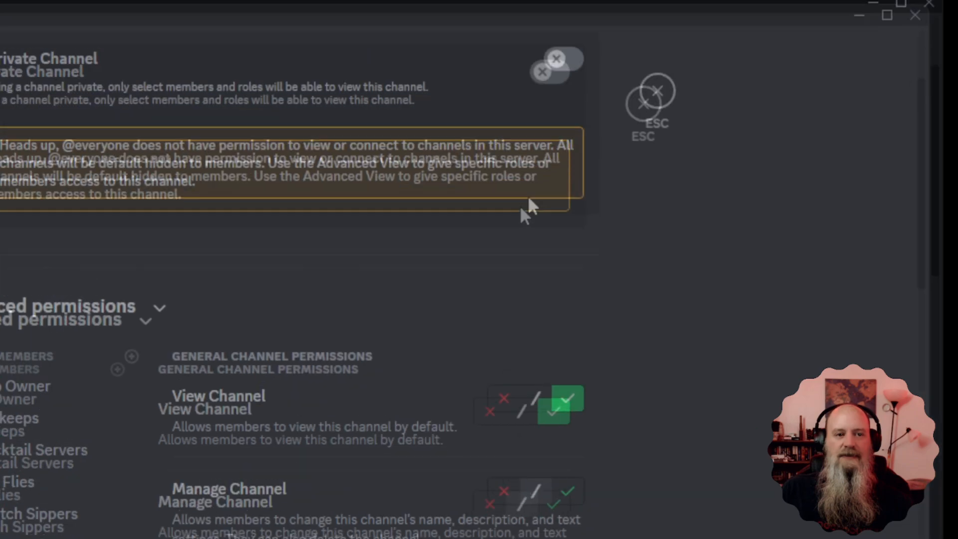
pyautogui.scroll(4, 209, 437)
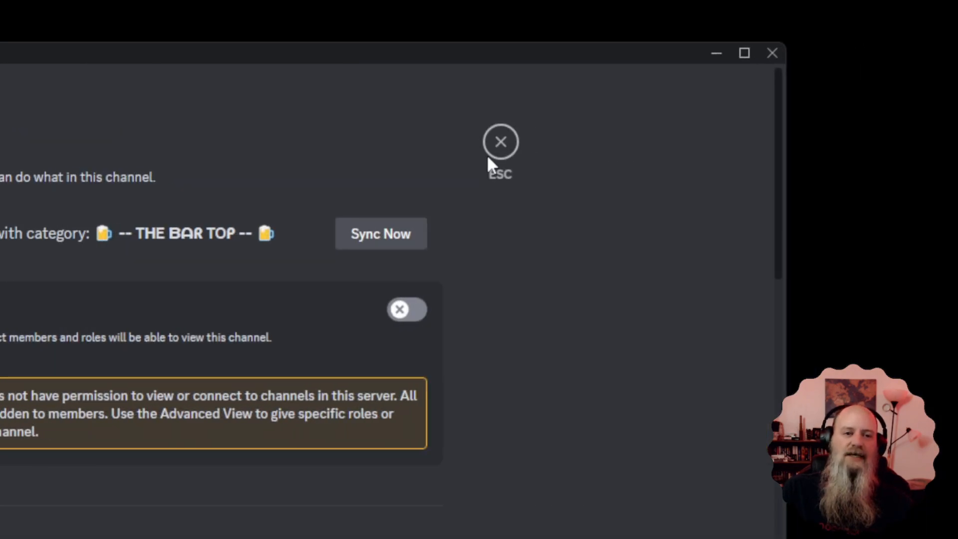
pyautogui.click(501, 142)
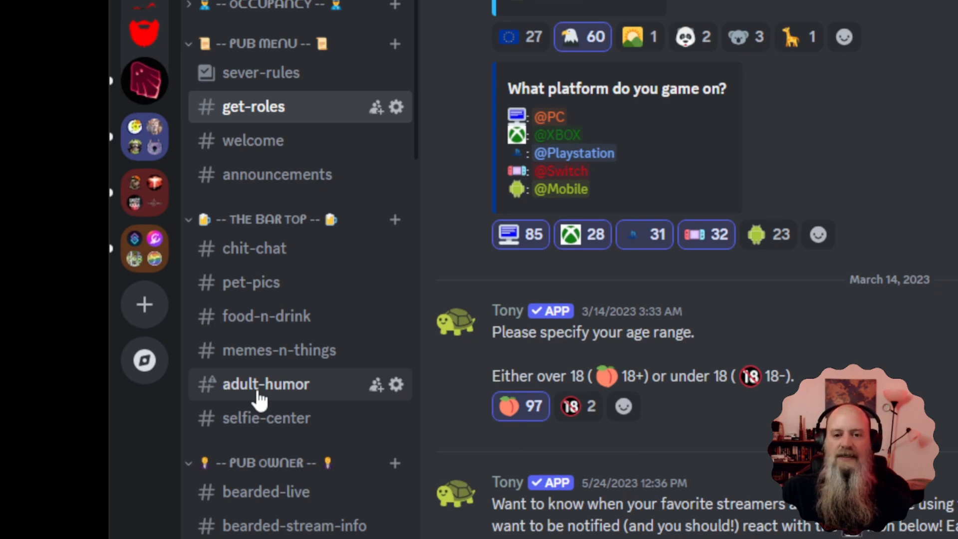
# Step: Look through the server's channel list, check the adult-humor channel's permissions against THE BAR TOP category, and leave the settings
pyautogui.scroll(-6, 258, 397)
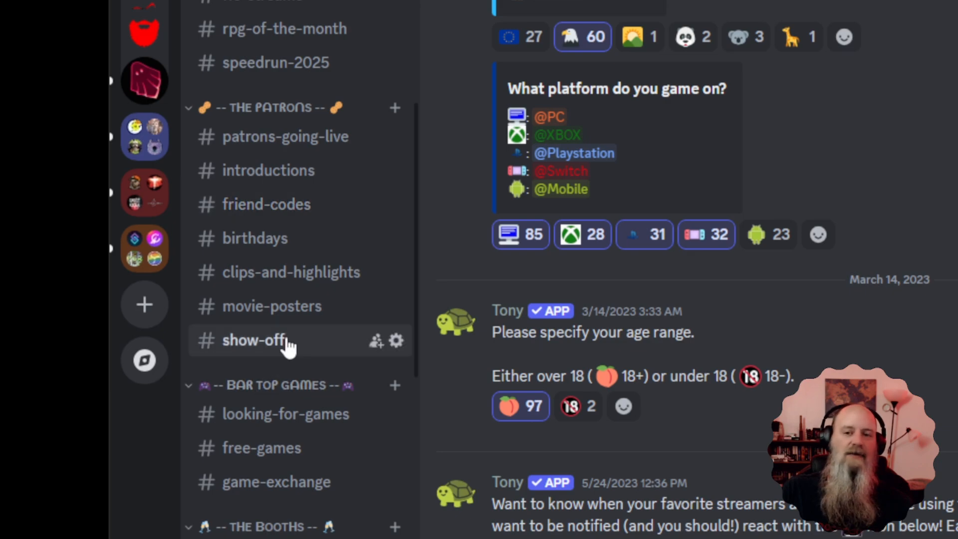
pyautogui.scroll(3, 289, 342)
pyautogui.scroll(3, 285, 331)
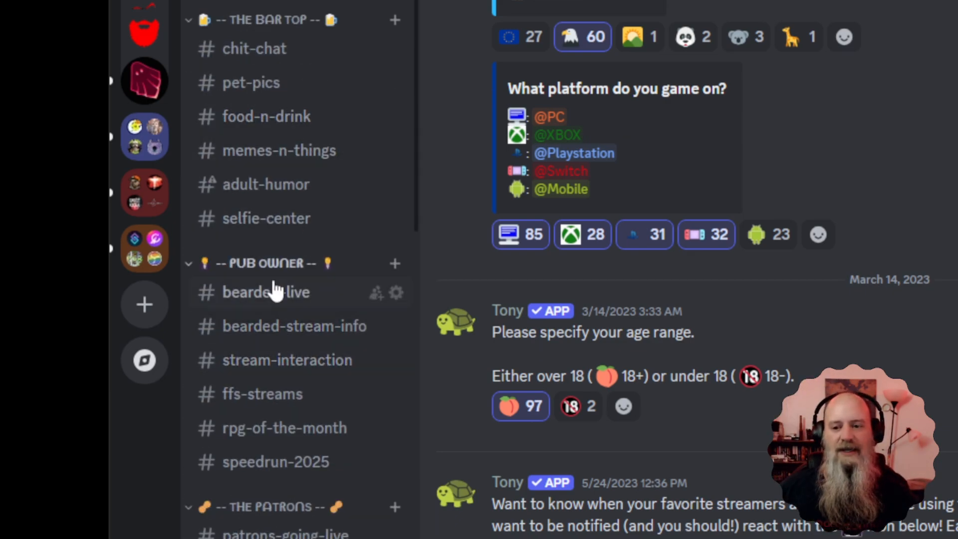
pyautogui.moveTo(278, 191)
pyautogui.mouseDown()
pyautogui.moveTo(262, 437)
pyautogui.moveTo(243, 211)
pyautogui.moveTo(246, 347)
pyautogui.moveTo(261, 188)
pyautogui.mouseUp()
pyautogui.rightClick(261, 187)
pyautogui.moveTo(323, 388)
pyautogui.click(325, 416)
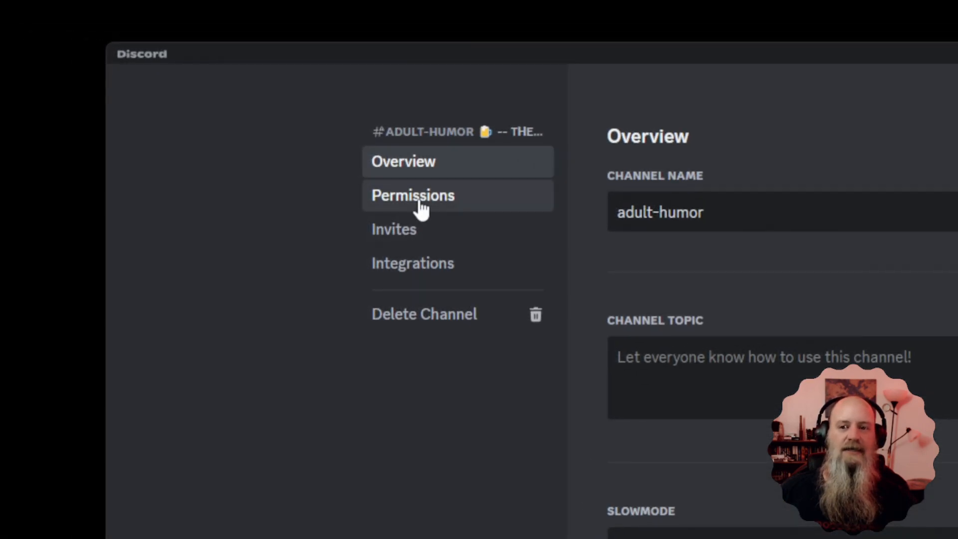
pyautogui.click(422, 209)
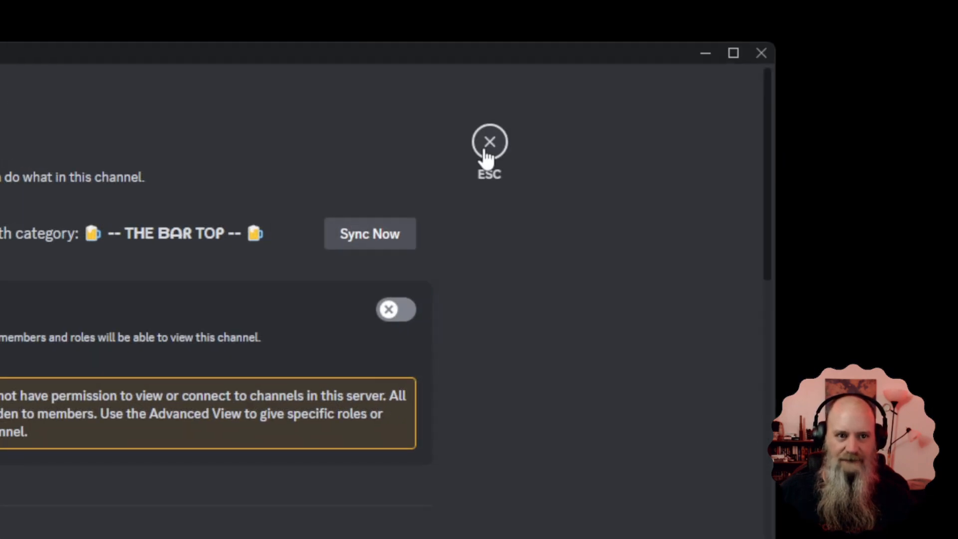
pyautogui.click(490, 141)
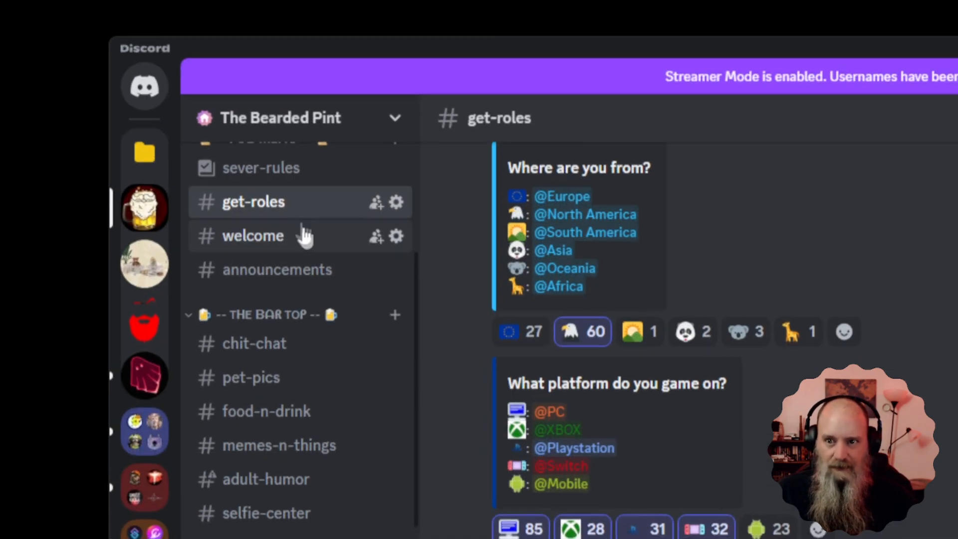
# Step: Open the sever-rules channel in the Pub Menu category
pyautogui.scroll(1, 295, 215)
pyautogui.click(279, 189)
pyautogui.scroll(5, 331, 310)
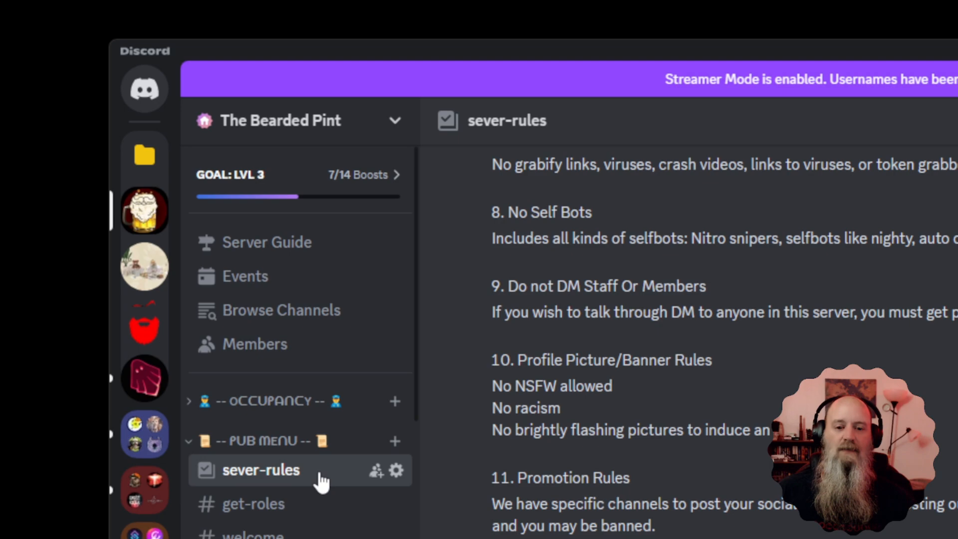
pyautogui.click(394, 122)
pyautogui.click(282, 252)
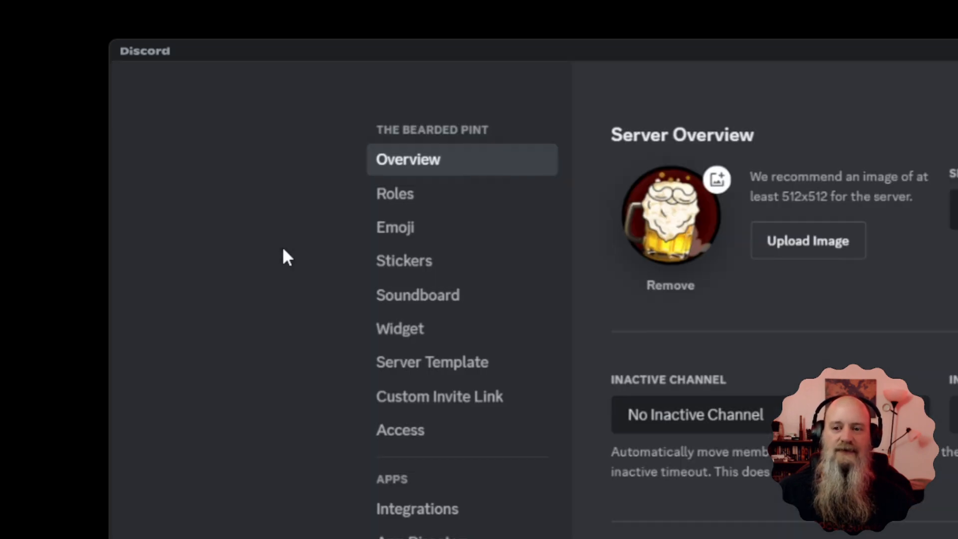
pyautogui.click(395, 204)
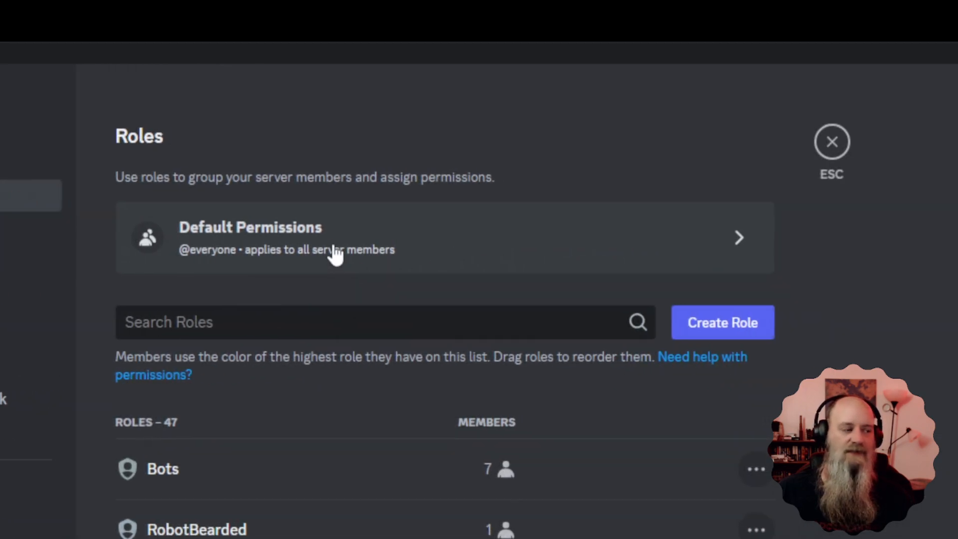
pyautogui.click(828, 254)
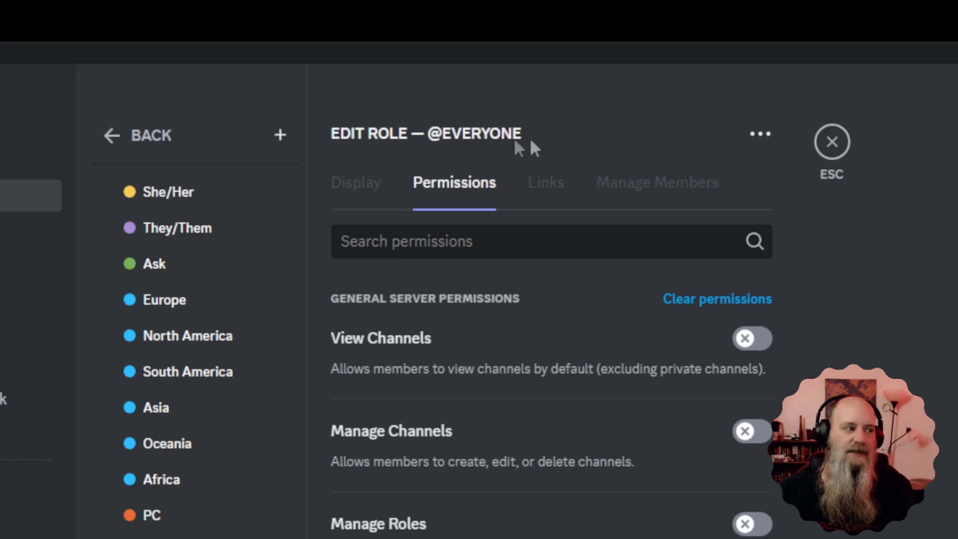
pyautogui.click(756, 133)
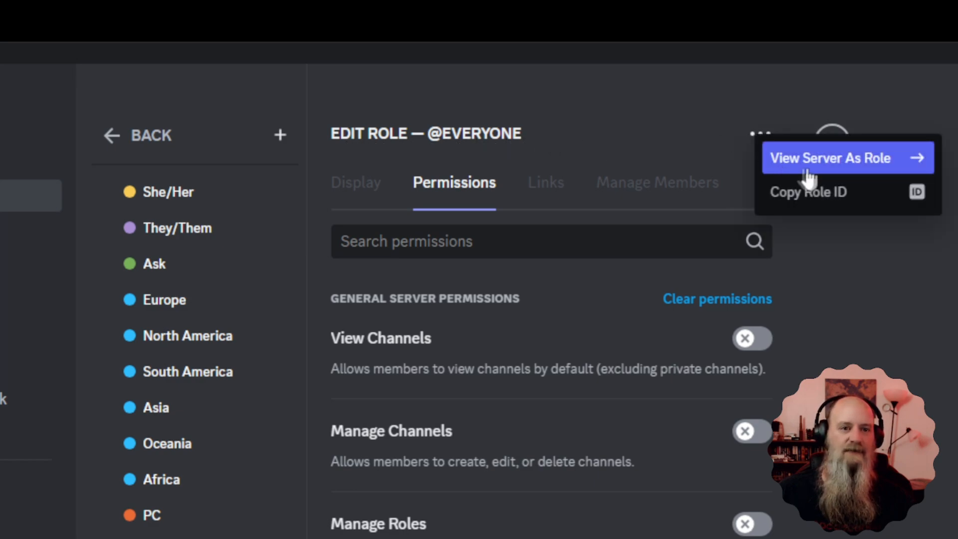
pyautogui.click(843, 171)
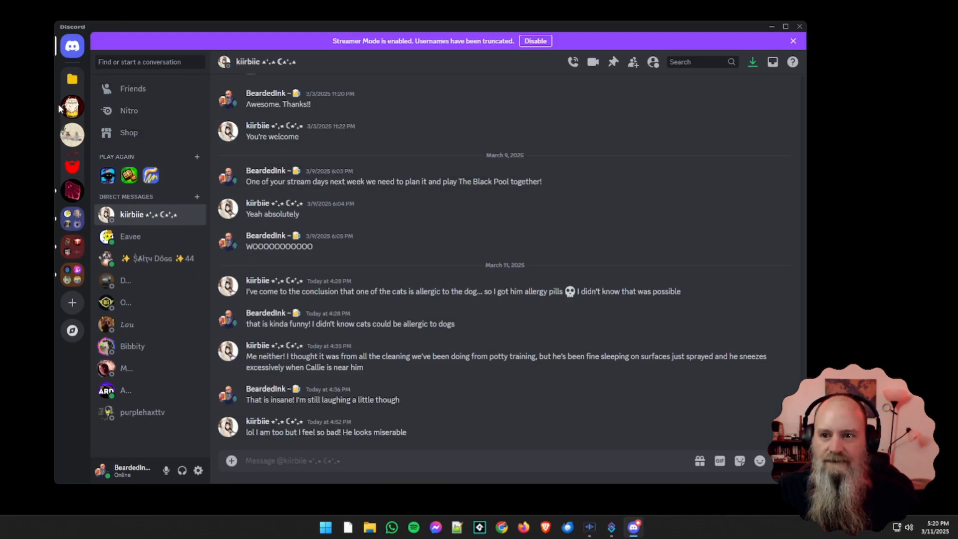
pyautogui.click(69, 106)
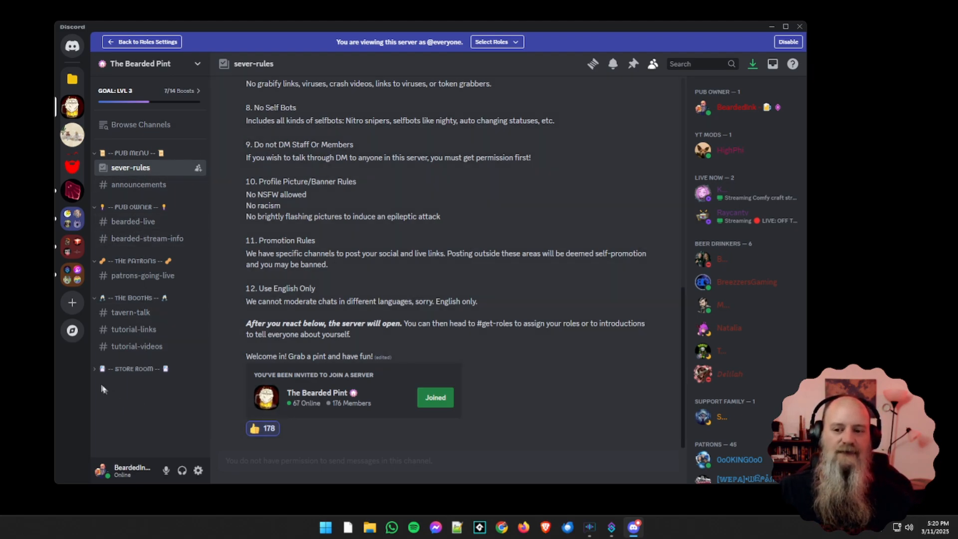
pyautogui.click(102, 369)
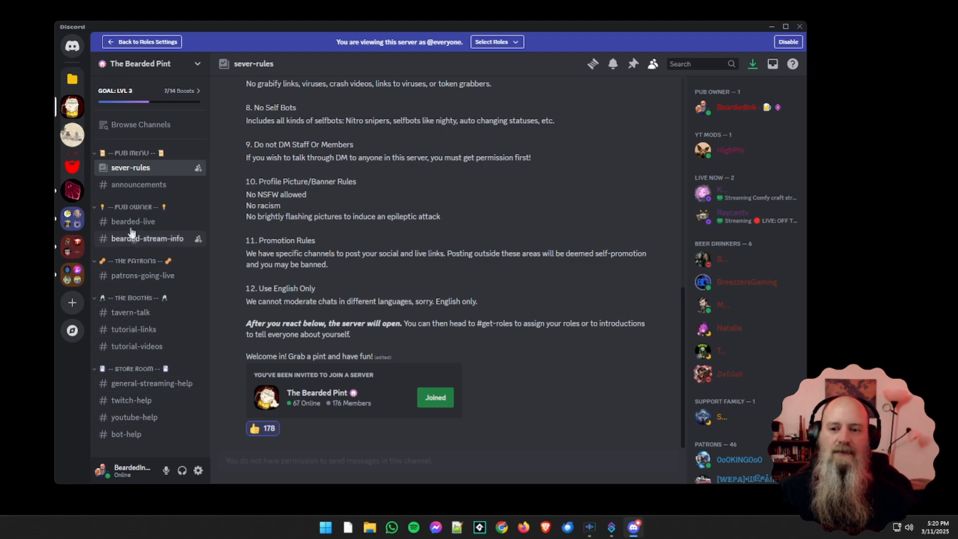
pyautogui.click(125, 192)
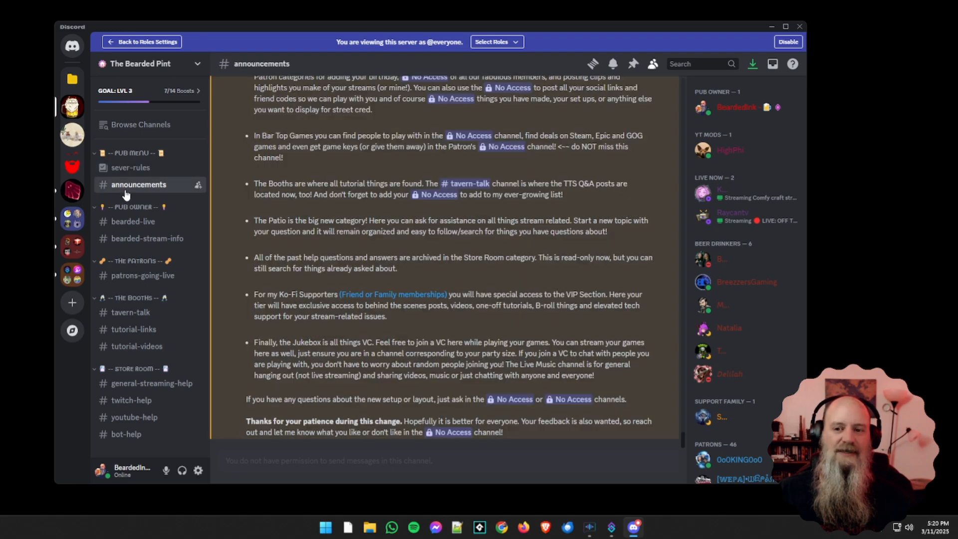
pyautogui.click(131, 225)
pyautogui.click(134, 282)
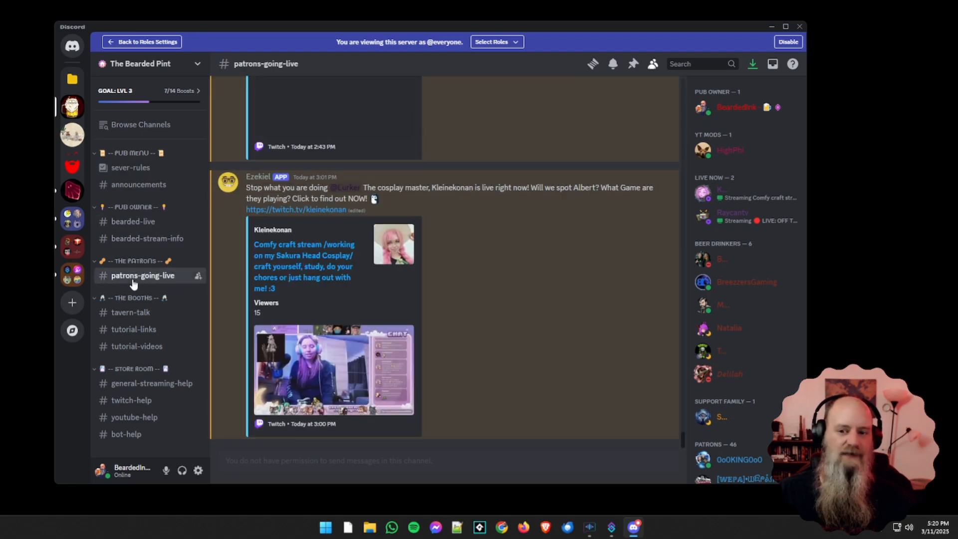
pyautogui.click(132, 315)
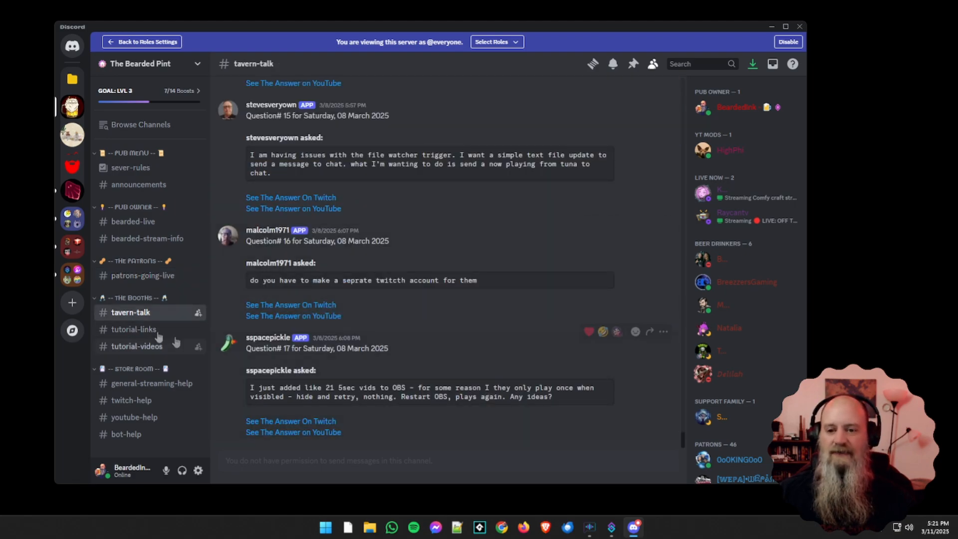
pyautogui.click(133, 330)
pyautogui.click(135, 347)
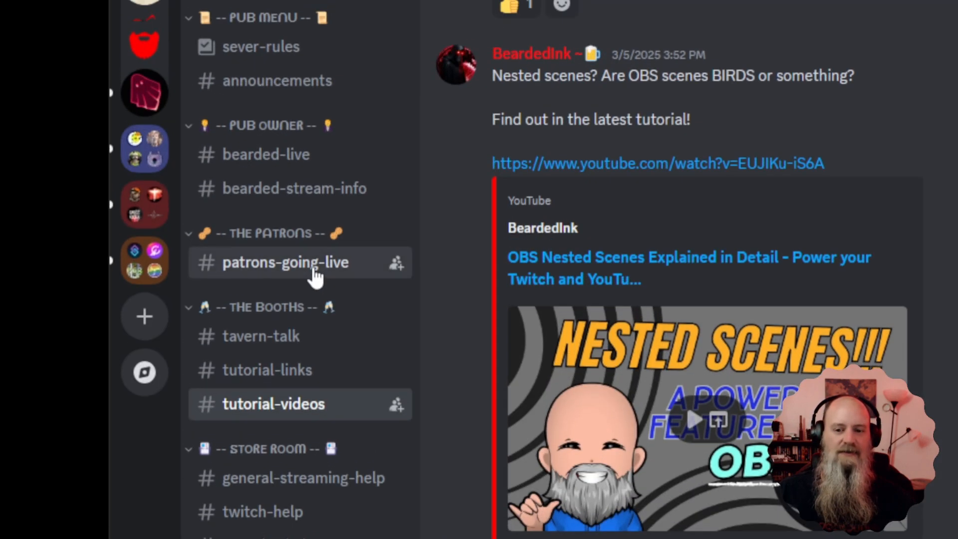
pyautogui.click(314, 15)
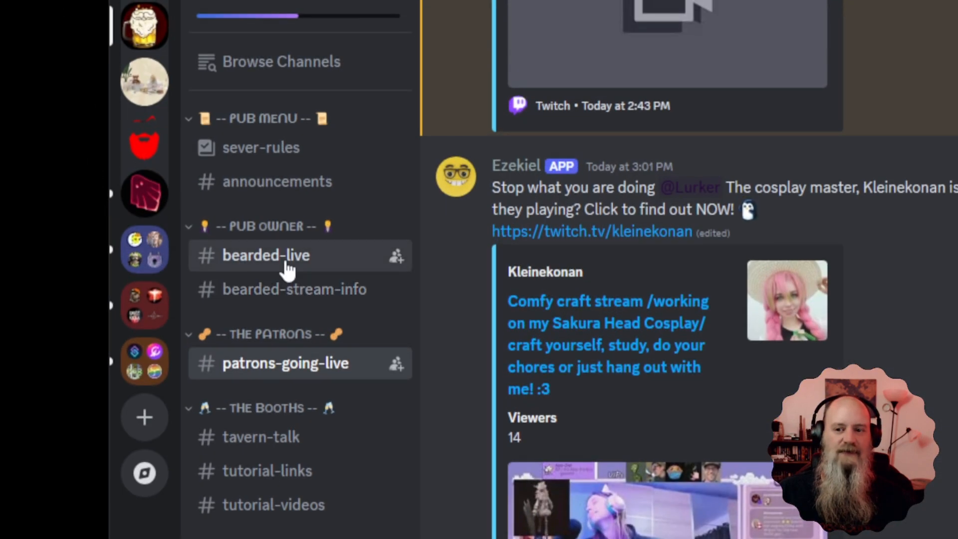
pyautogui.click(285, 257)
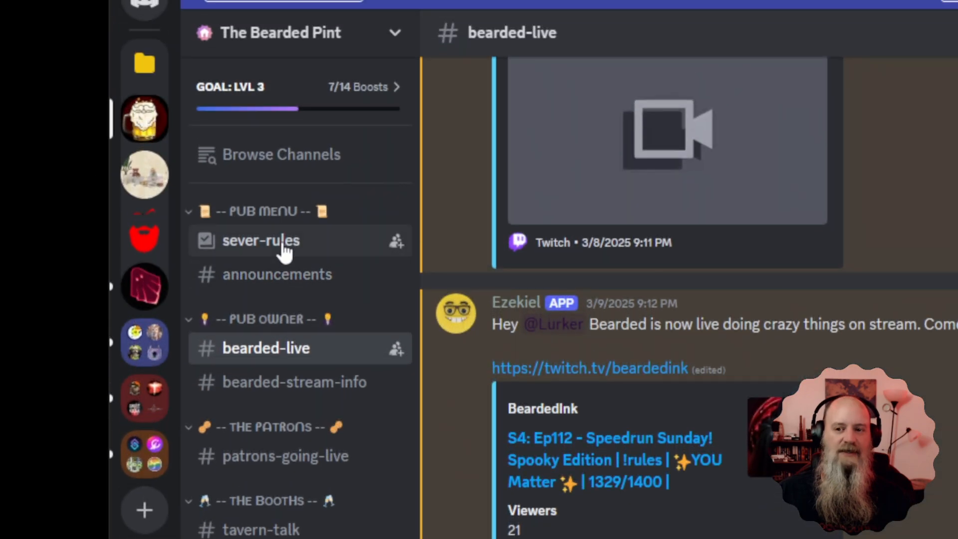
pyautogui.click(375, 250)
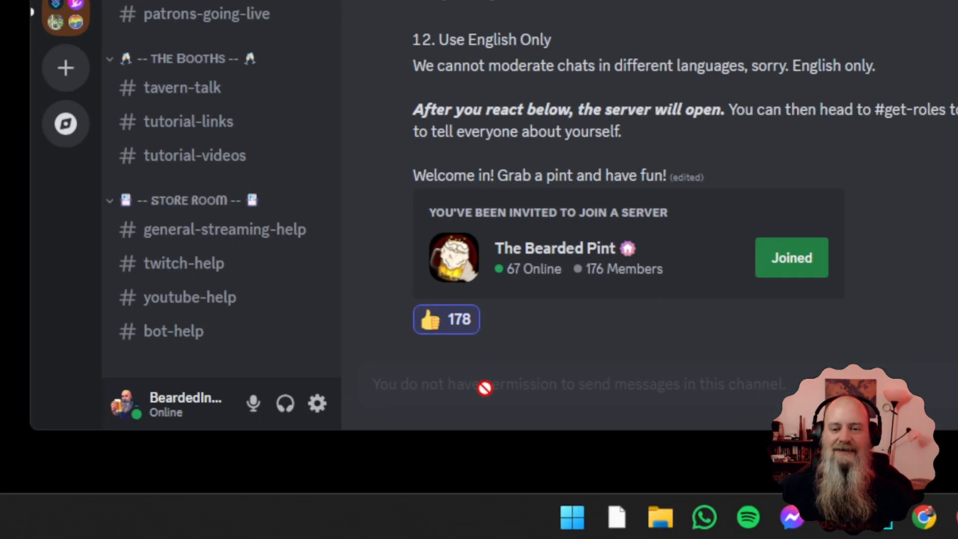
pyautogui.moveTo(467, 330)
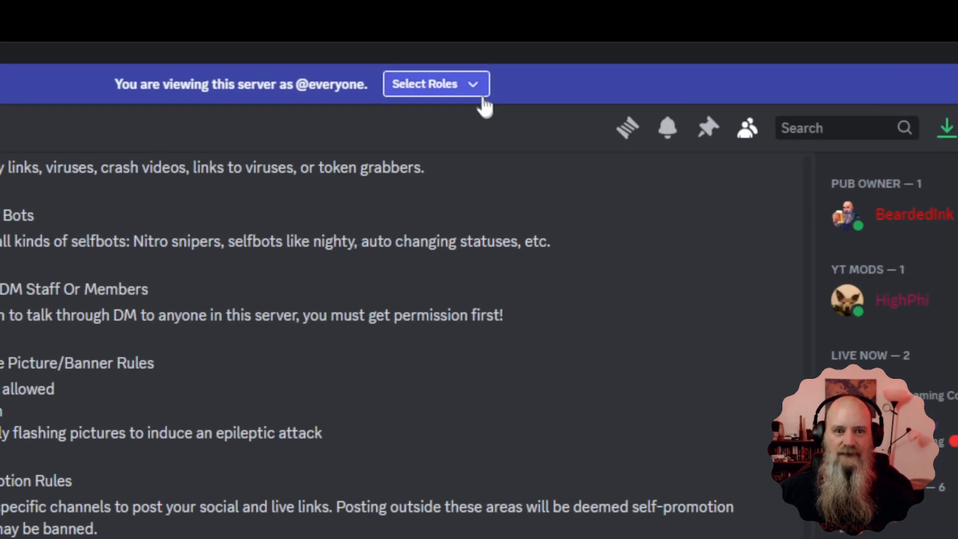
# Step: Add the Patrons role to the roles the server is being viewed as
pyautogui.click(473, 86)
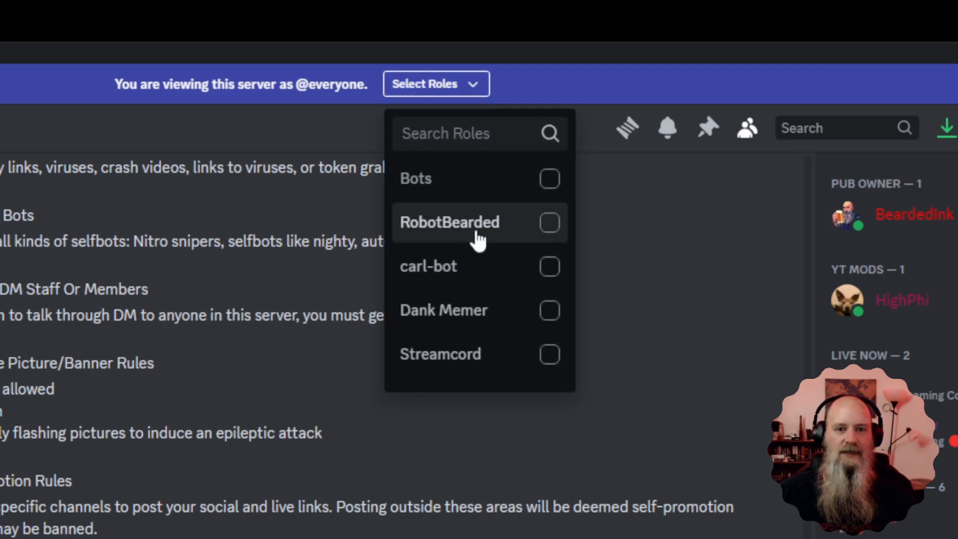
pyautogui.scroll(-10, 477, 234)
pyautogui.scroll(-4, 474, 228)
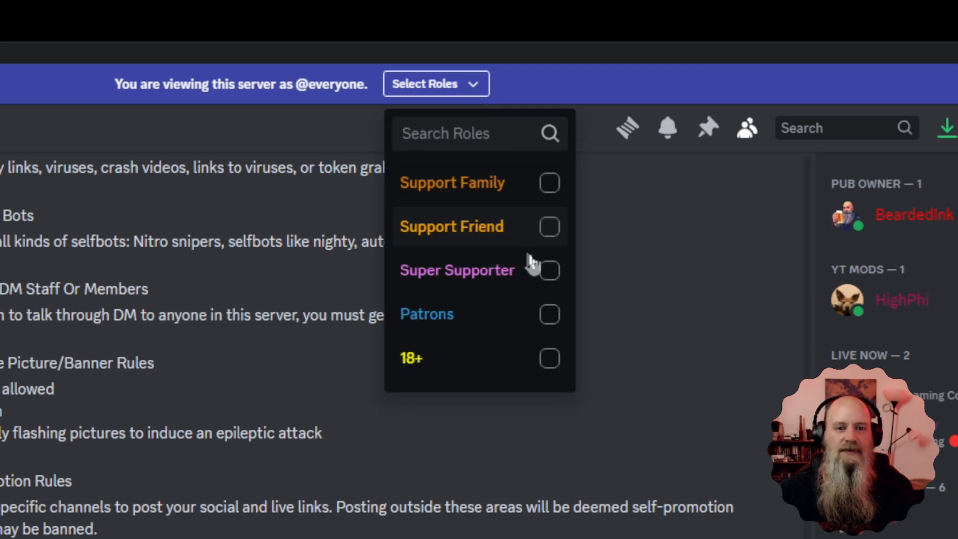
pyautogui.scroll(-2, 551, 300)
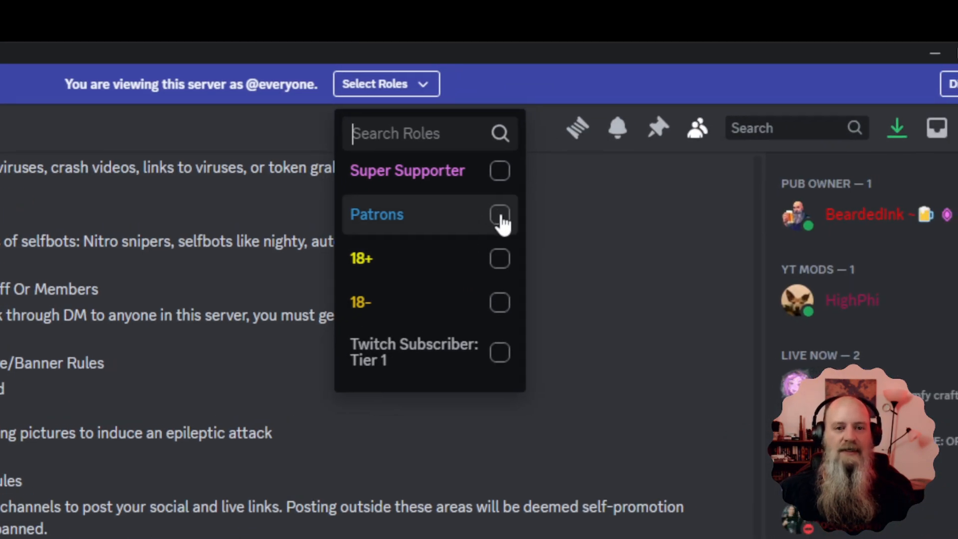
pyautogui.click(500, 216)
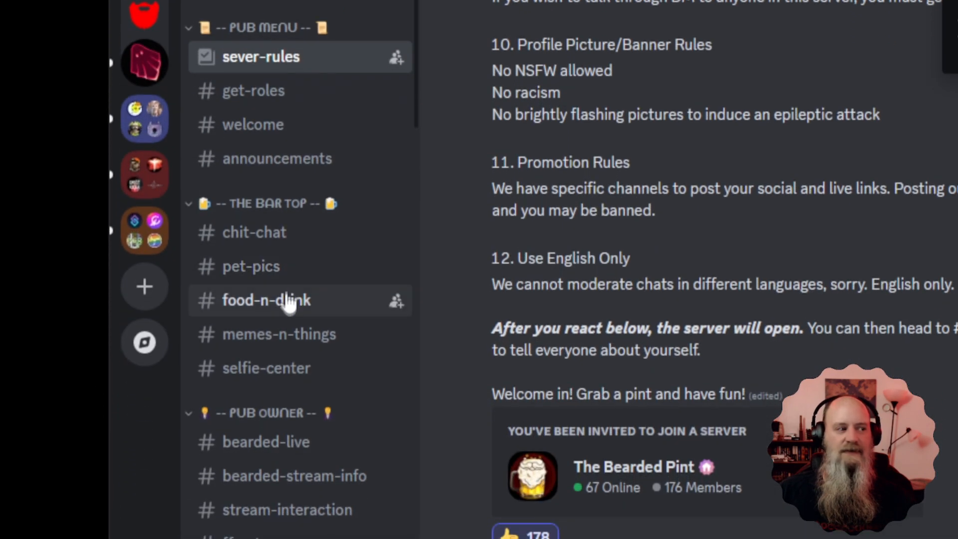
# Step: Look through the channel list from Pub Menu down to The Booths while viewing the server as Patrons
pyautogui.scroll(-15, 298, 331)
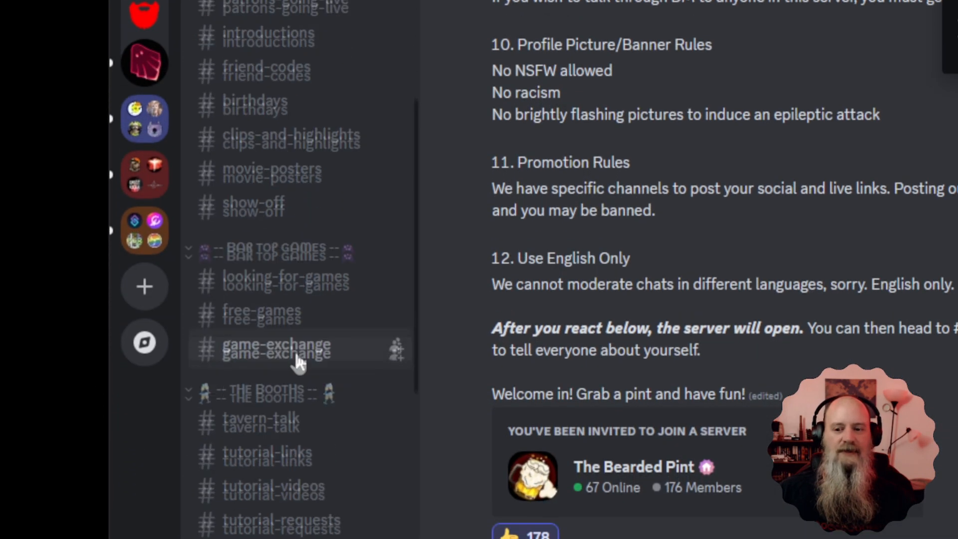
pyautogui.scroll(-4, 298, 362)
pyautogui.scroll(15, 295, 364)
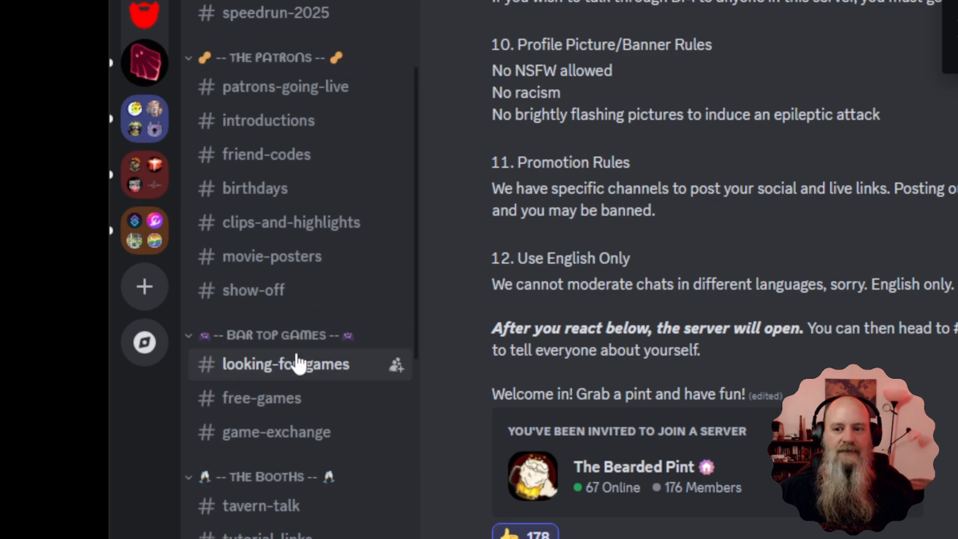
pyautogui.scroll(5, 298, 362)
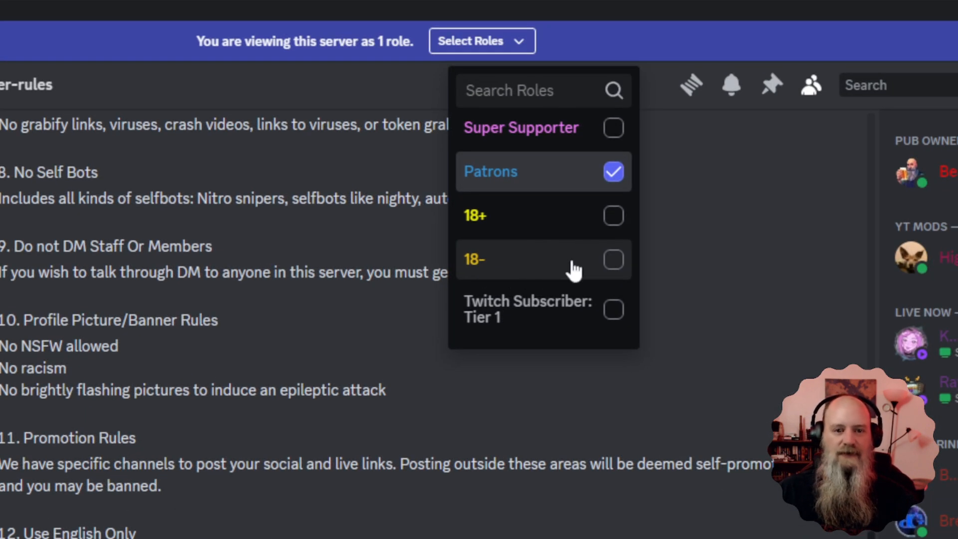
# Step: Add the Live Now, Bar Flies and 18+ roles to the Patrons preview and open the chit-chat channel
pyautogui.scroll(2, 575, 269)
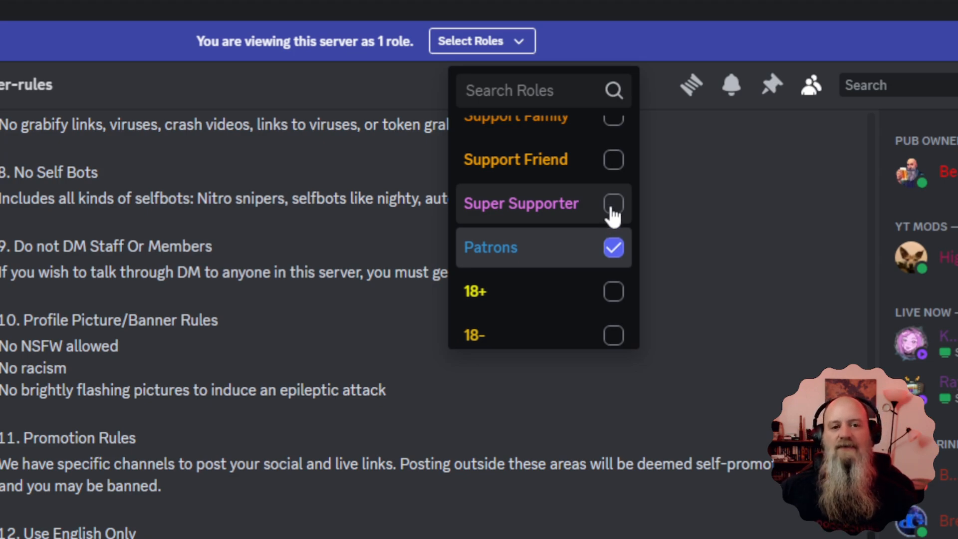
pyautogui.scroll(4, 613, 215)
pyautogui.scroll(-3, 613, 214)
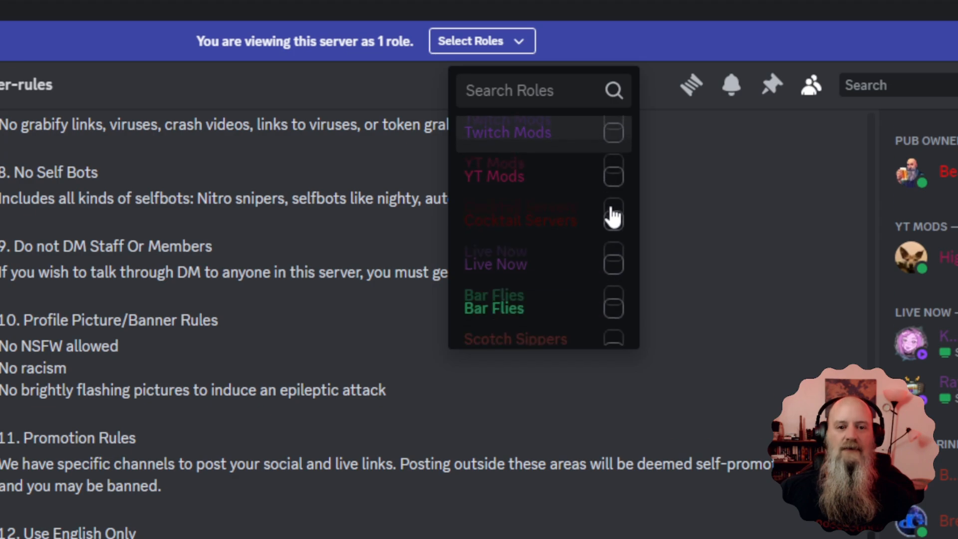
pyautogui.click(614, 242)
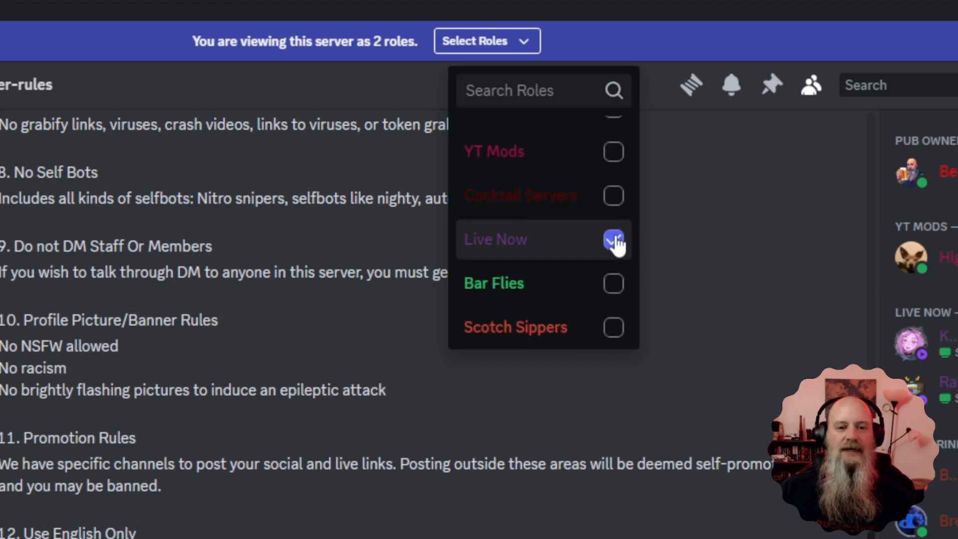
pyautogui.scroll(-3, 614, 292)
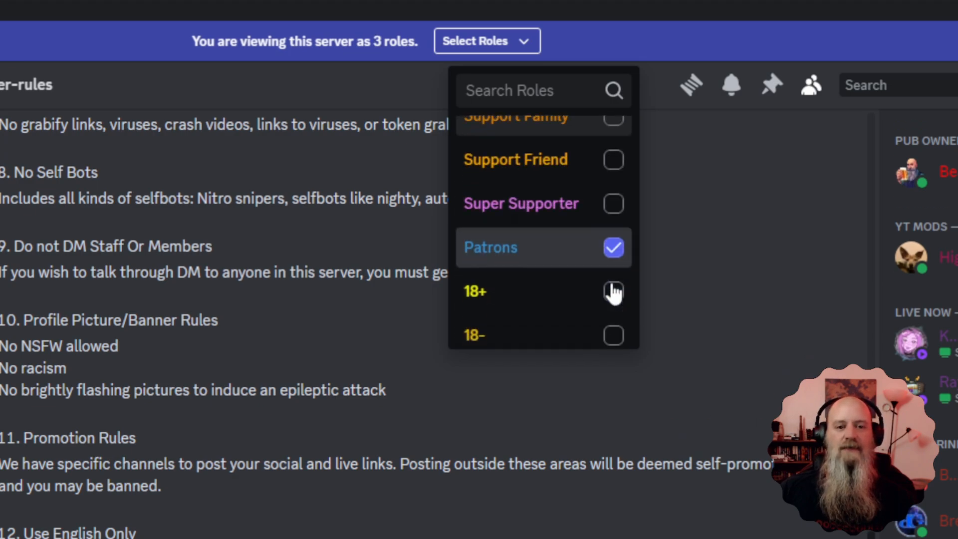
pyautogui.scroll(-6, 614, 297)
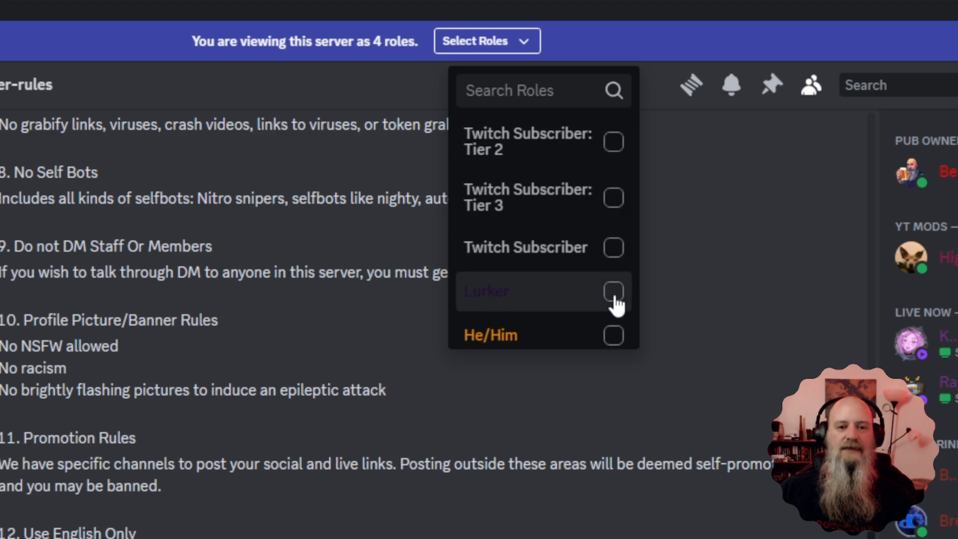
pyautogui.scroll(-7, 616, 305)
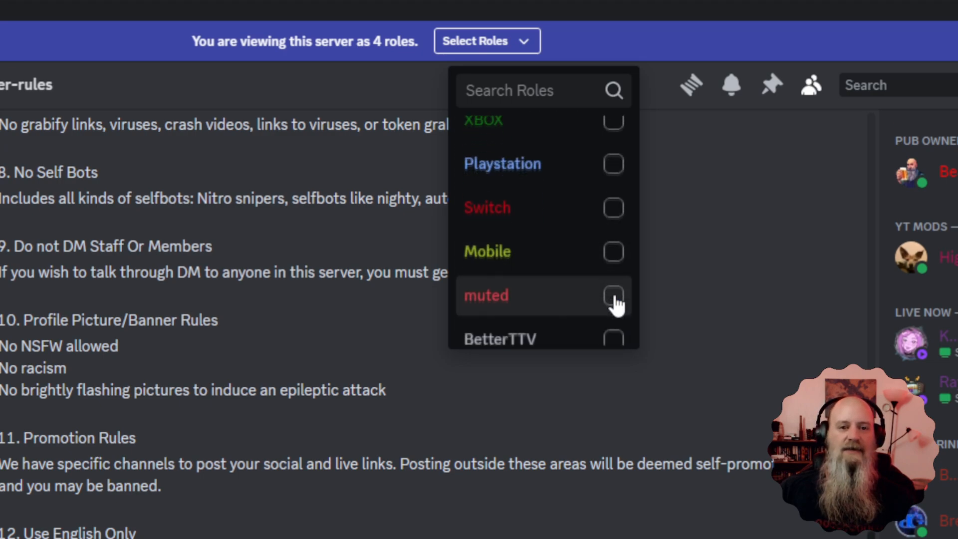
pyautogui.scroll(3, 616, 305)
pyautogui.scroll(2, 615, 306)
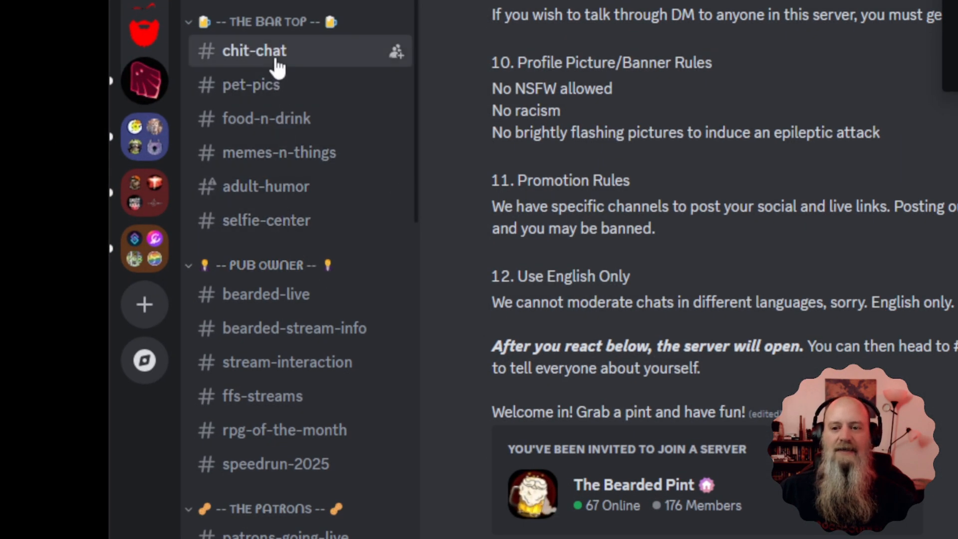
pyautogui.click(276, 60)
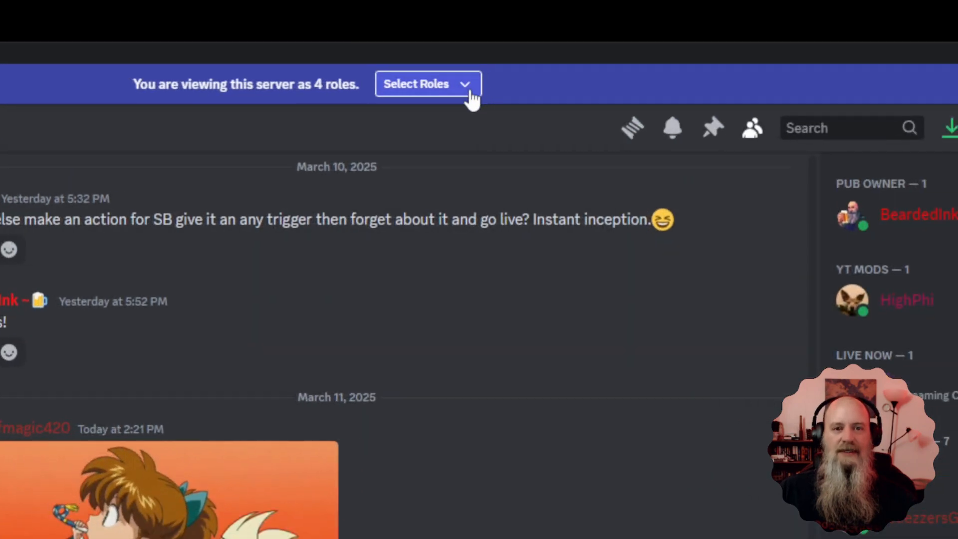
# Step: Remove the Patrons, 18+, Bar Flies and Live Now roles from the roles the server is being viewed as
pyautogui.click(542, 85)
pyautogui.scroll(-5, 527, 233)
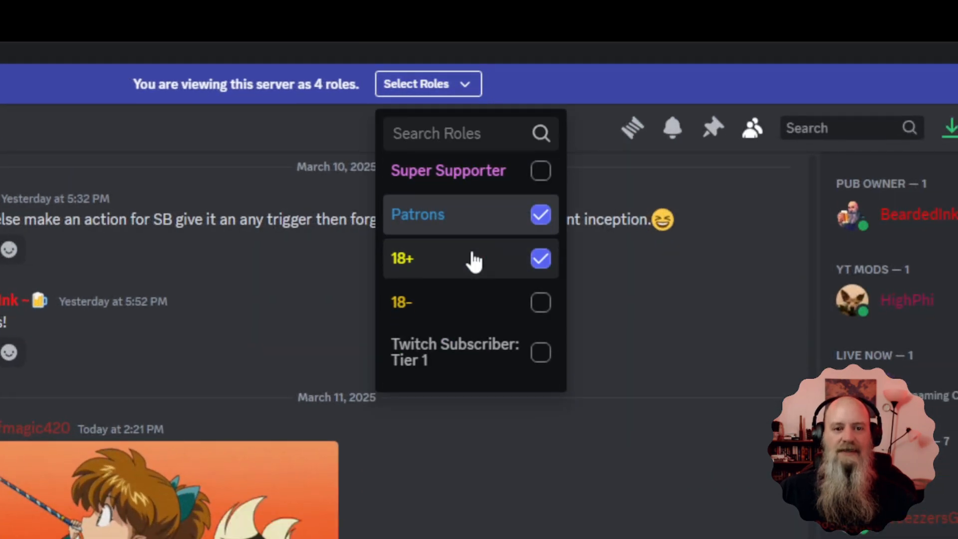
pyautogui.click(540, 214)
pyautogui.click(541, 259)
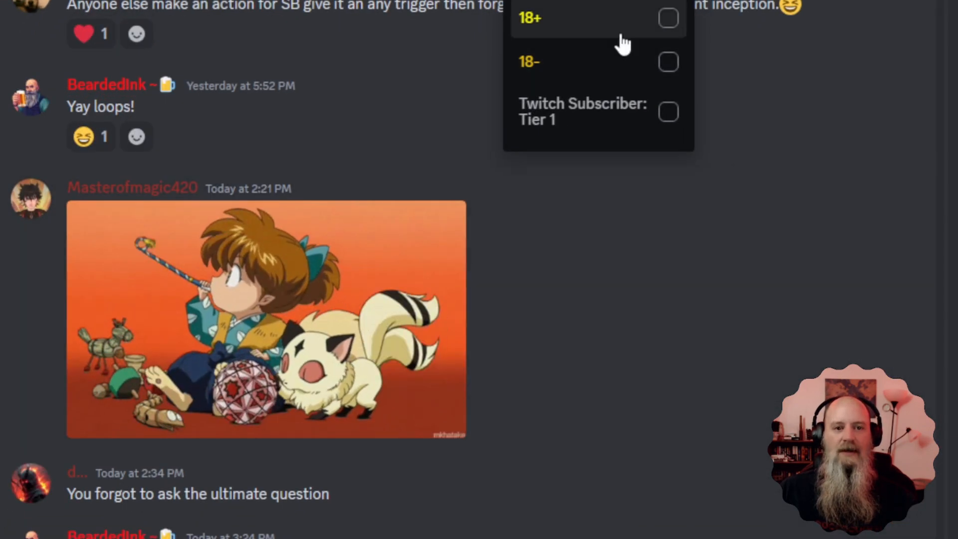
pyautogui.scroll(5, 621, 42)
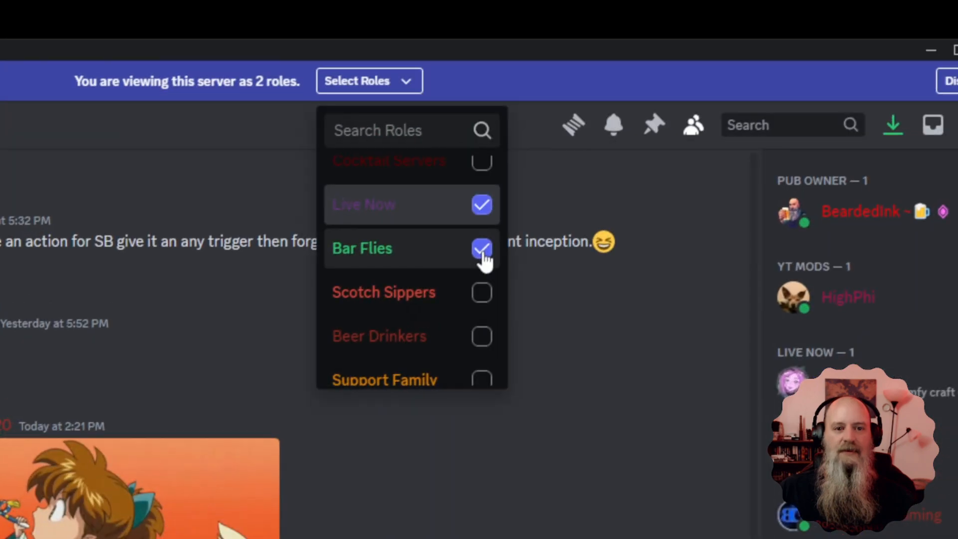
pyautogui.click(482, 248)
pyautogui.click(482, 205)
pyautogui.scroll(5, 476, 230)
pyautogui.scroll(-10, 477, 231)
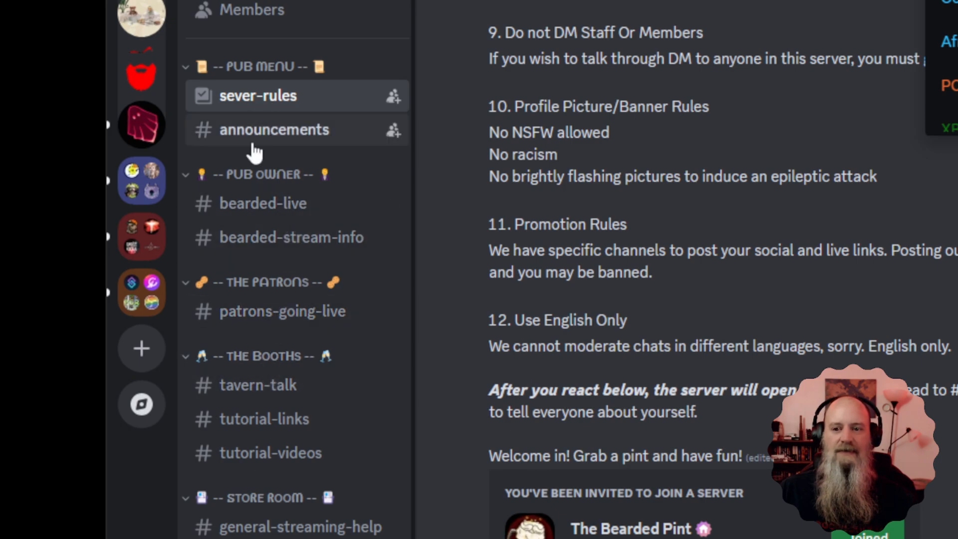
pyautogui.click(261, 215)
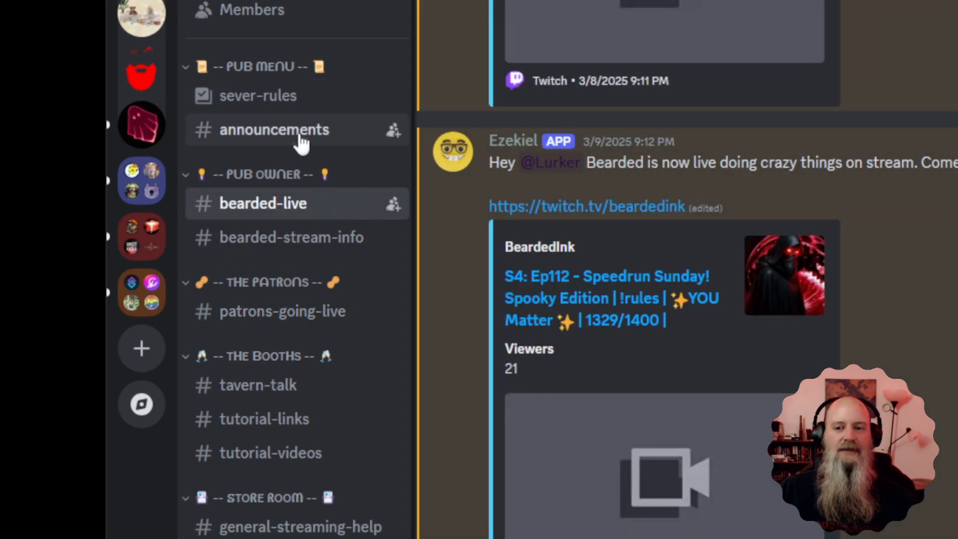
pyautogui.click(349, 98)
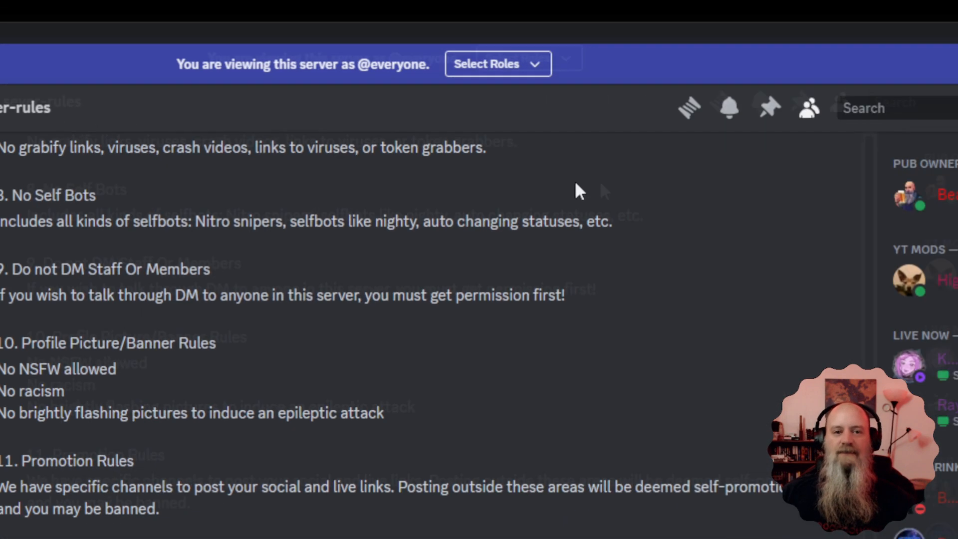
pyautogui.click(453, 84)
pyautogui.scroll(-10, 454, 199)
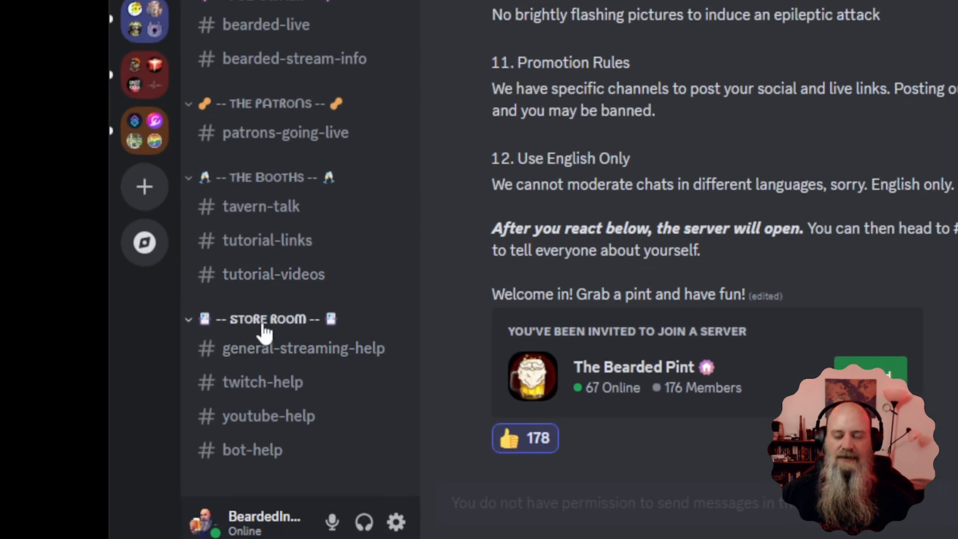
pyautogui.click(259, 359)
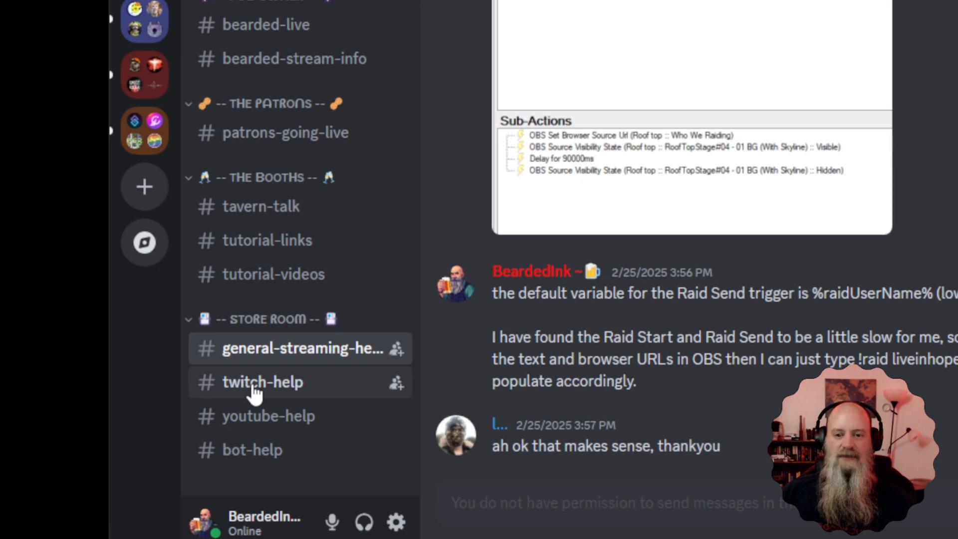
pyautogui.click(255, 392)
pyautogui.click(259, 427)
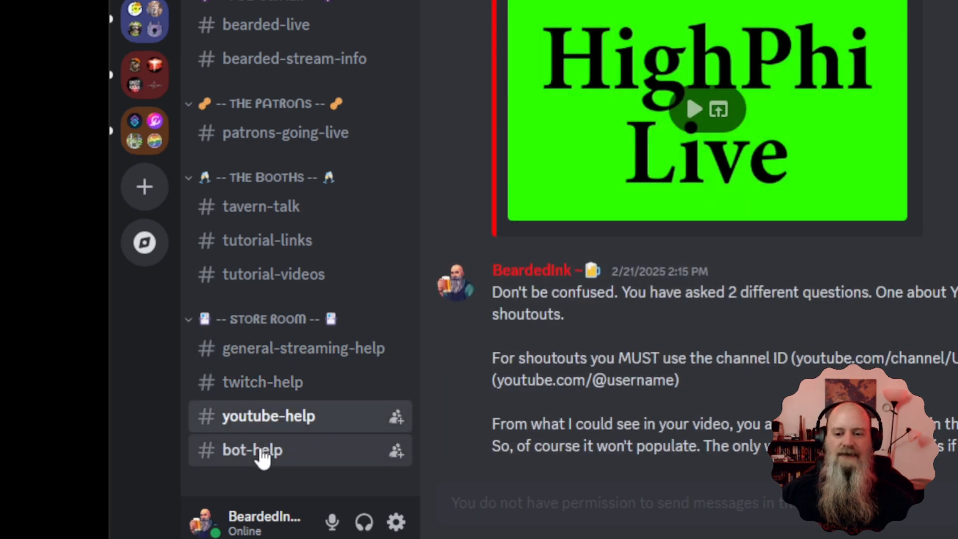
pyautogui.click(261, 451)
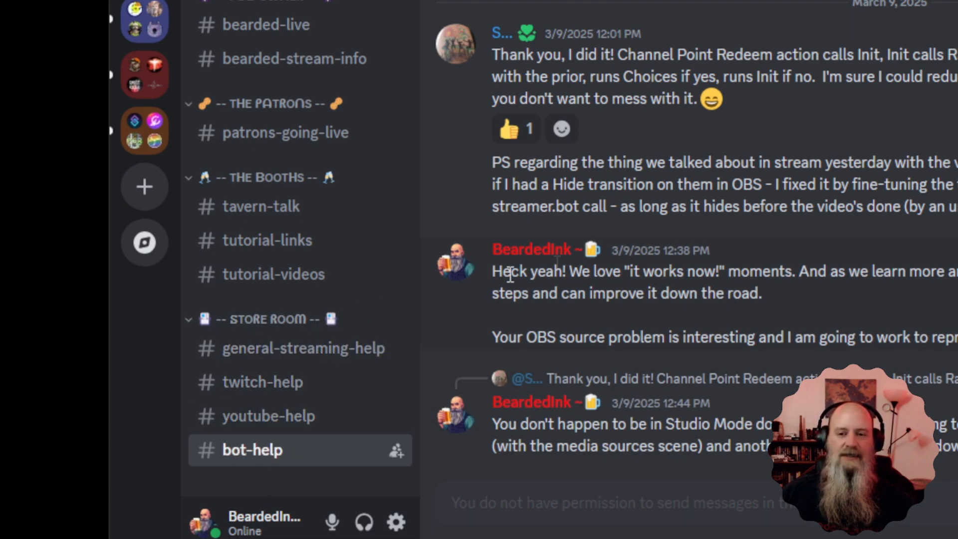
pyautogui.rightClick(263, 324)
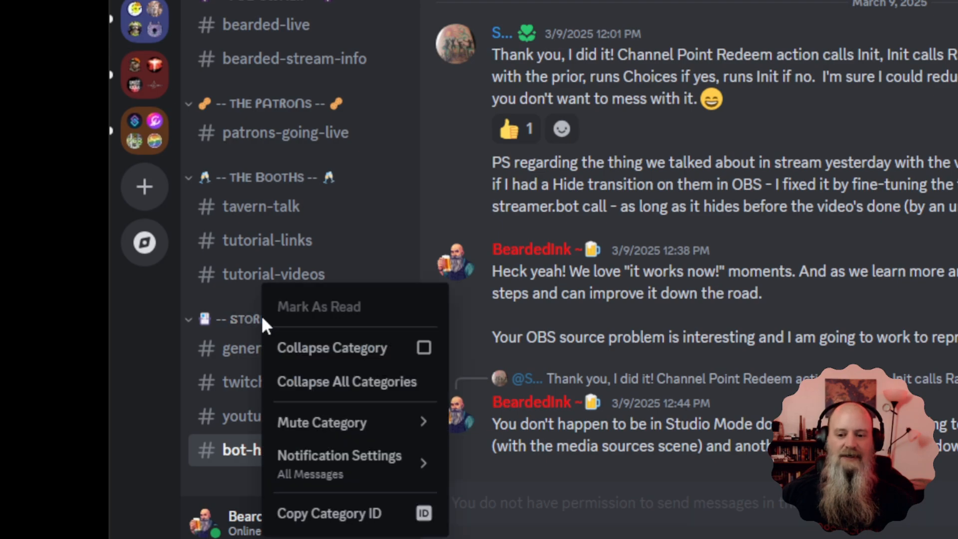
pyautogui.click(249, 323)
pyautogui.click(305, 71)
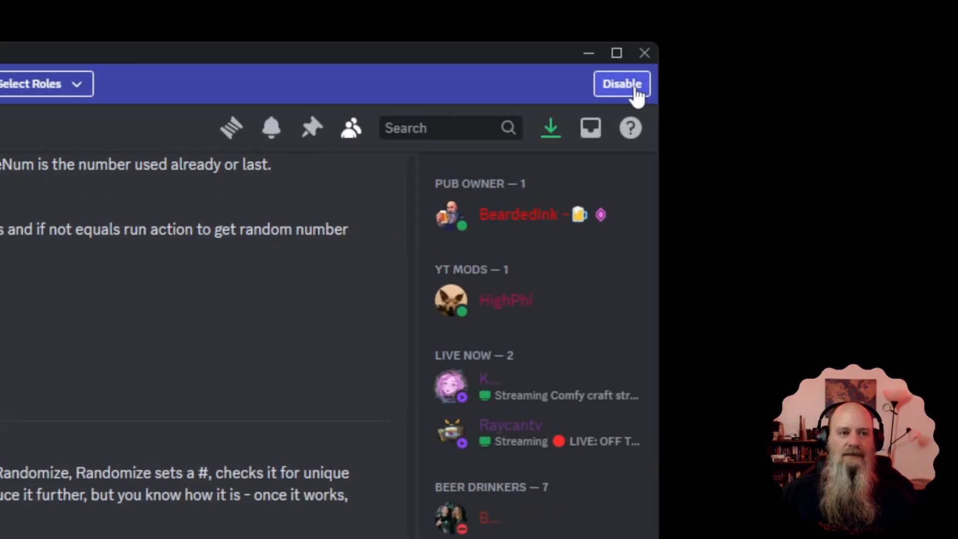
pyautogui.click(633, 88)
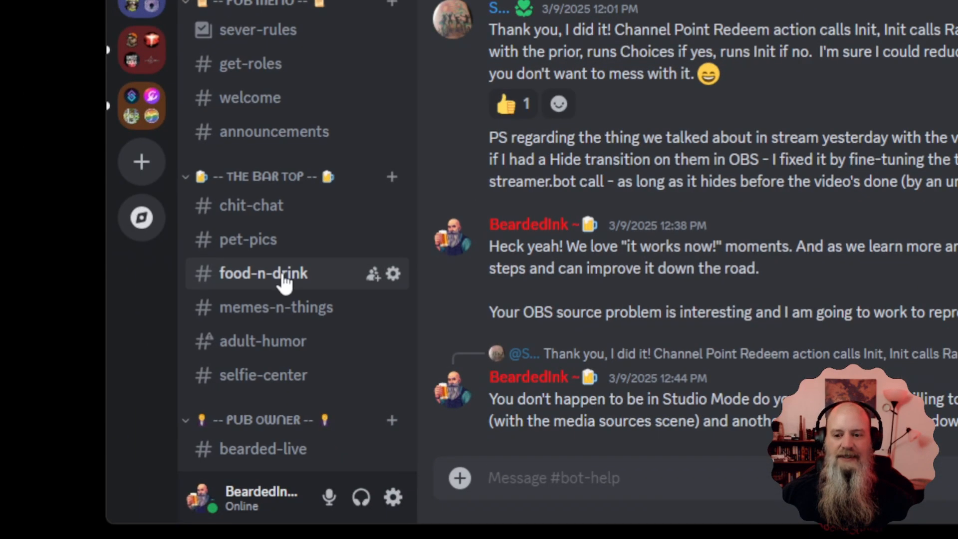
pyautogui.scroll(-10, 278, 275)
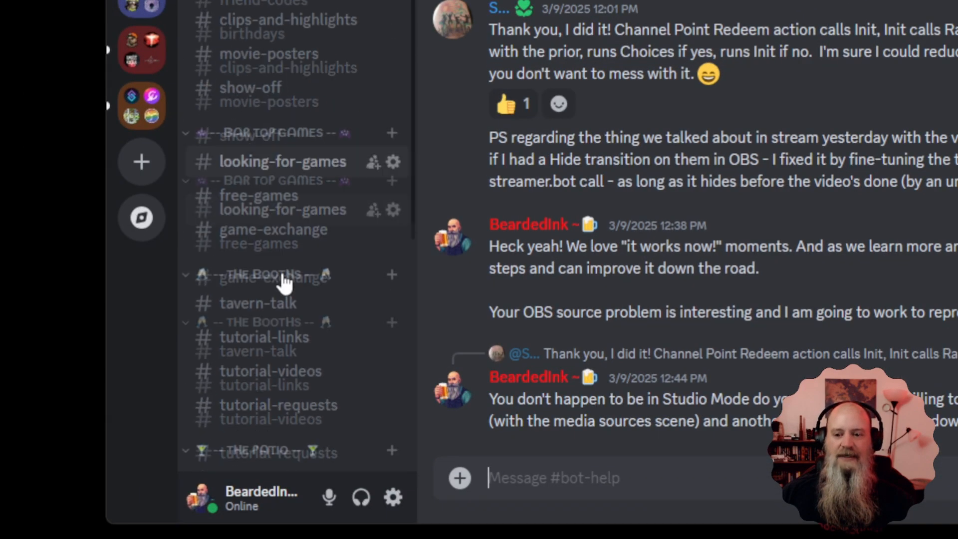
pyautogui.rightClick(279, 215)
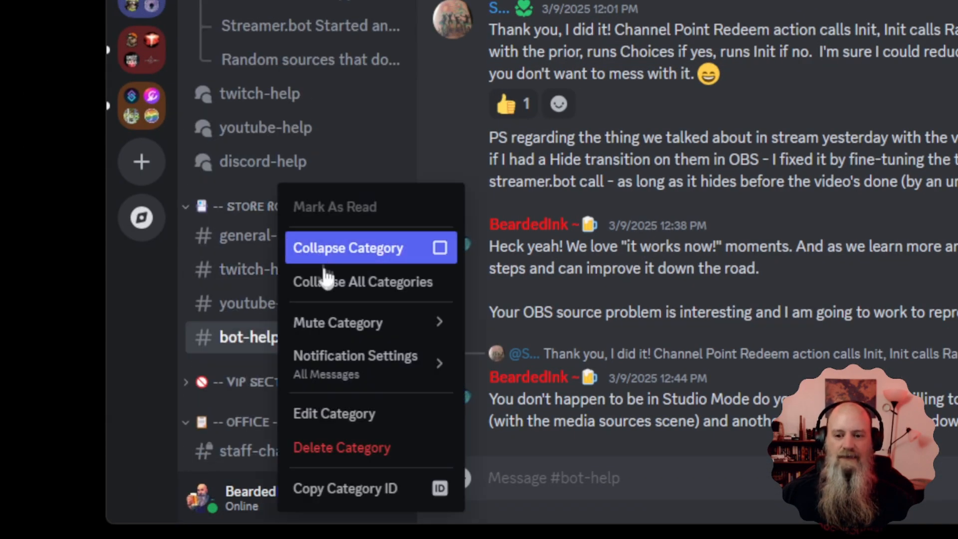
pyautogui.click(340, 412)
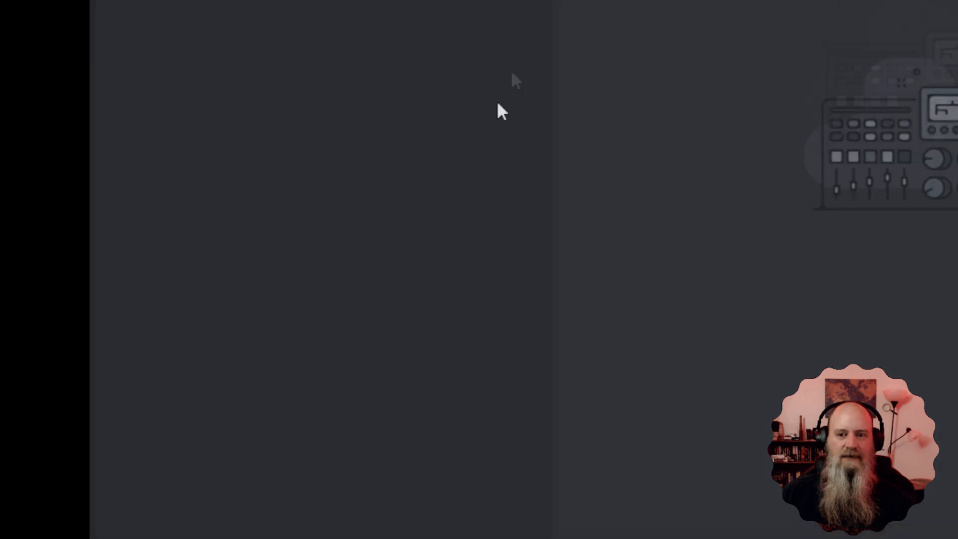
pyautogui.click(459, 200)
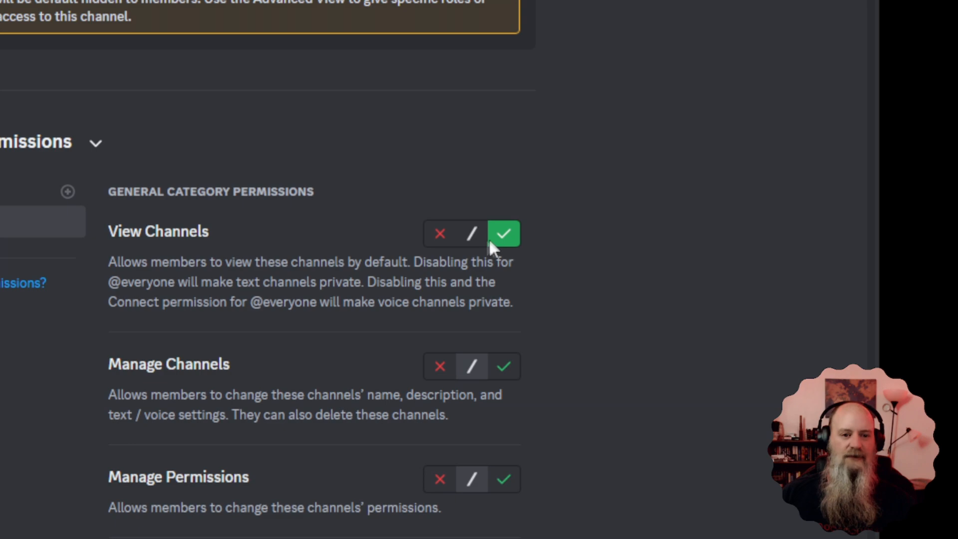
pyautogui.click(437, 238)
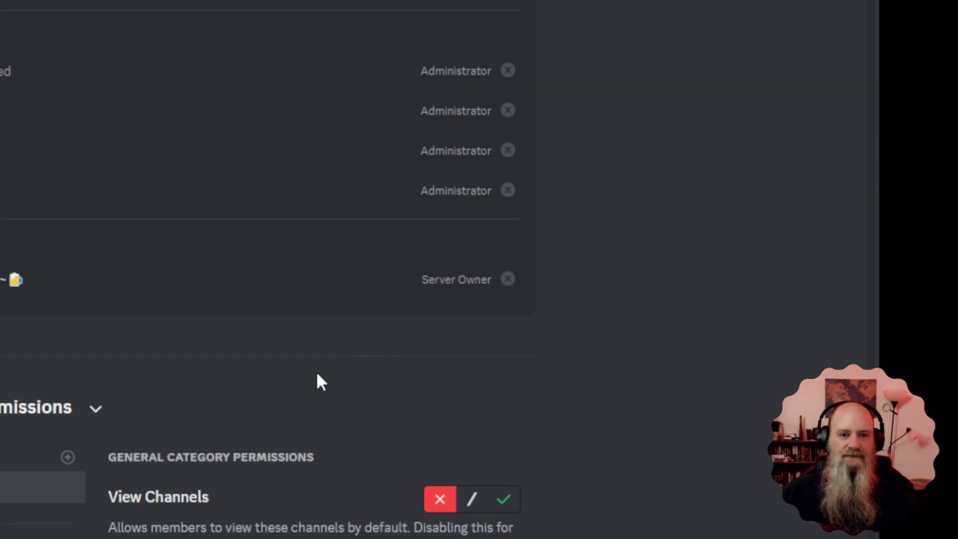
pyautogui.scroll(-5, 393, 391)
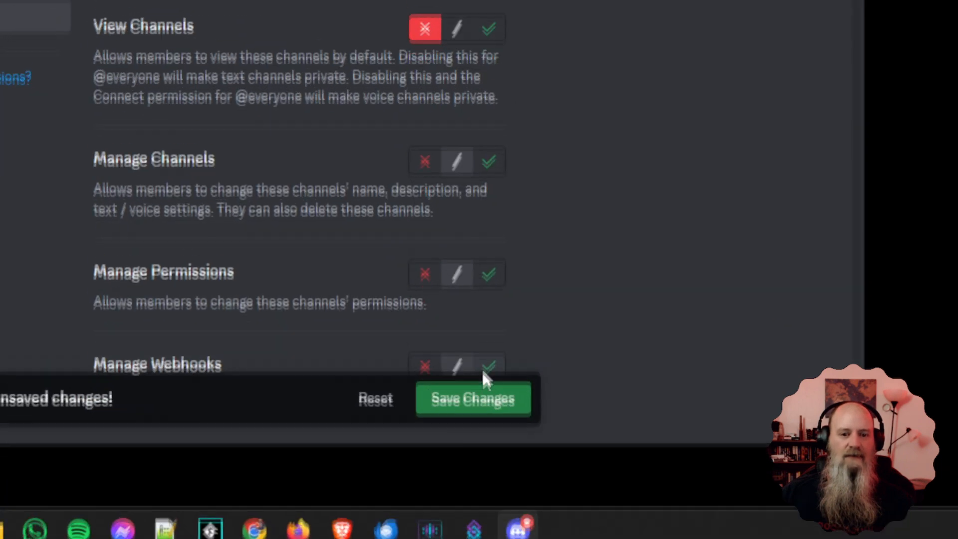
pyautogui.scroll(-2, 494, 386)
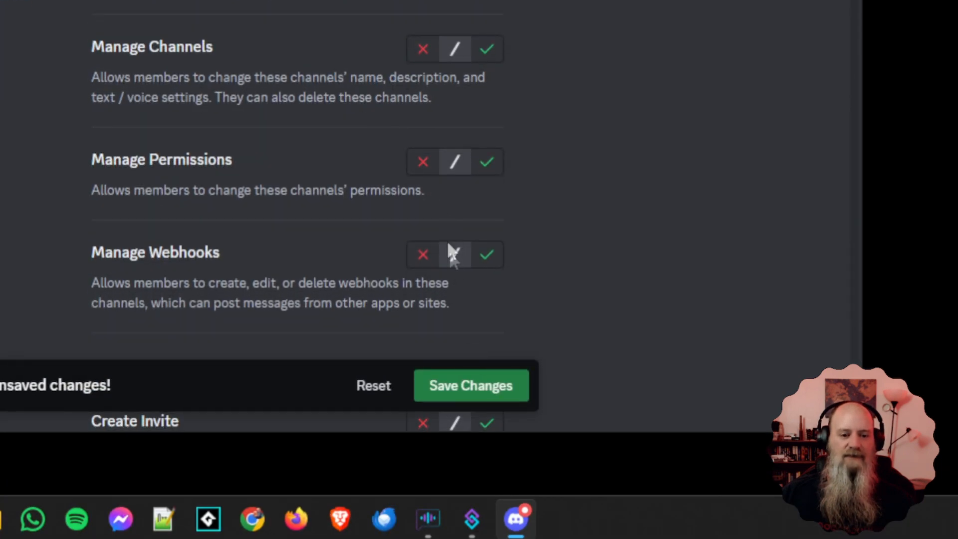
pyautogui.click(494, 145)
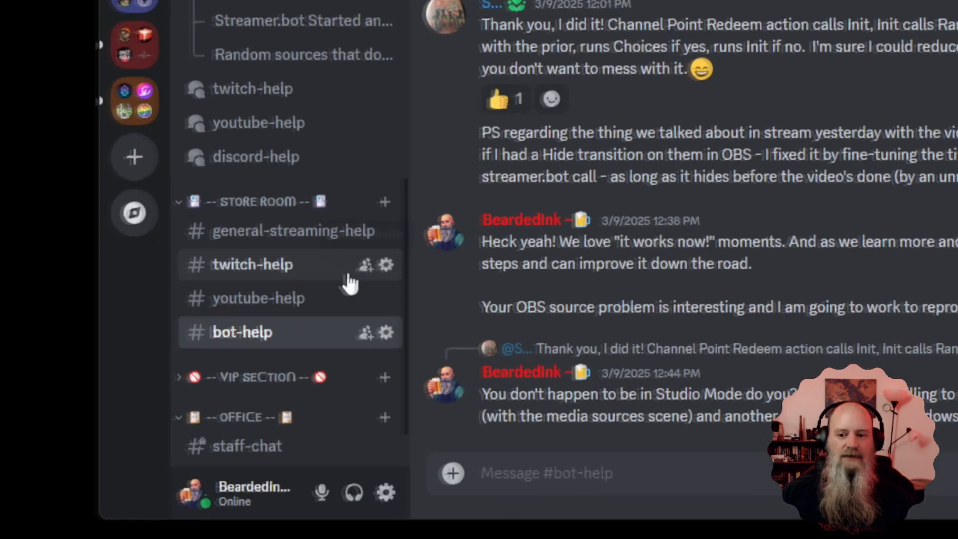
pyautogui.scroll(-3, 302, 335)
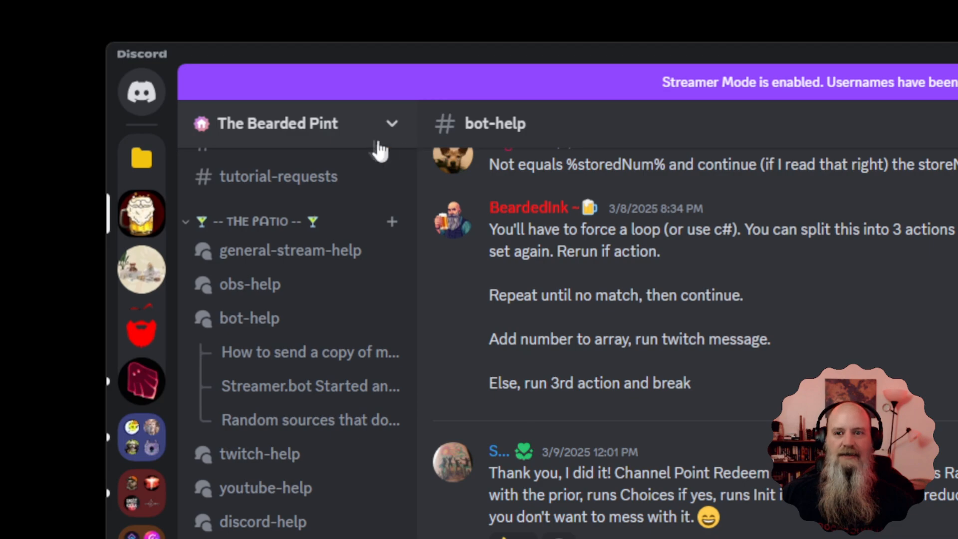
pyautogui.click(378, 142)
pyautogui.click(310, 252)
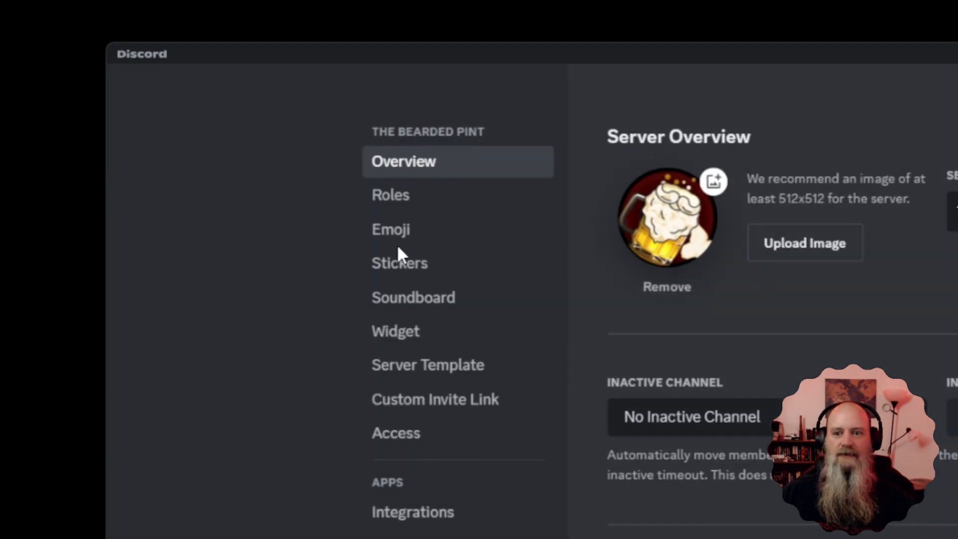
pyautogui.click(396, 195)
pyautogui.click(723, 242)
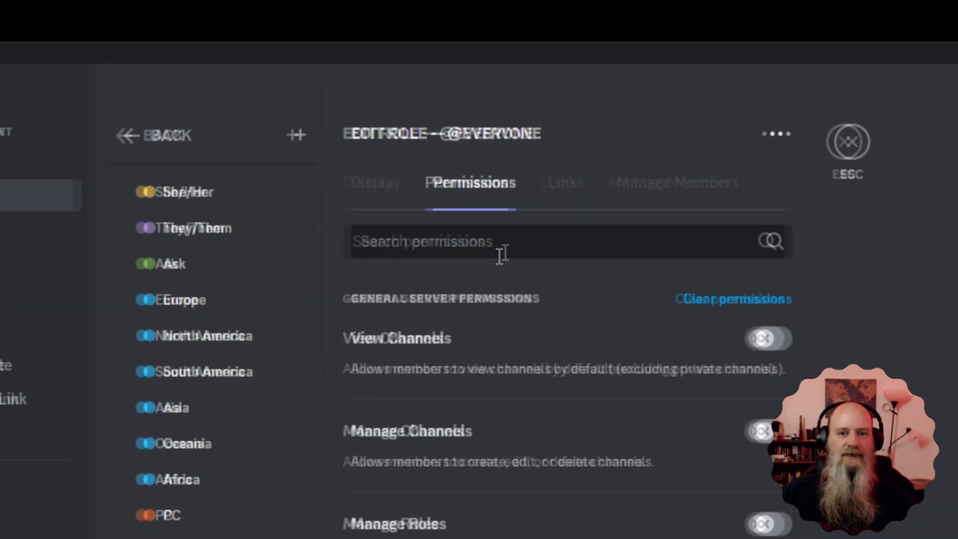
pyautogui.click(506, 144)
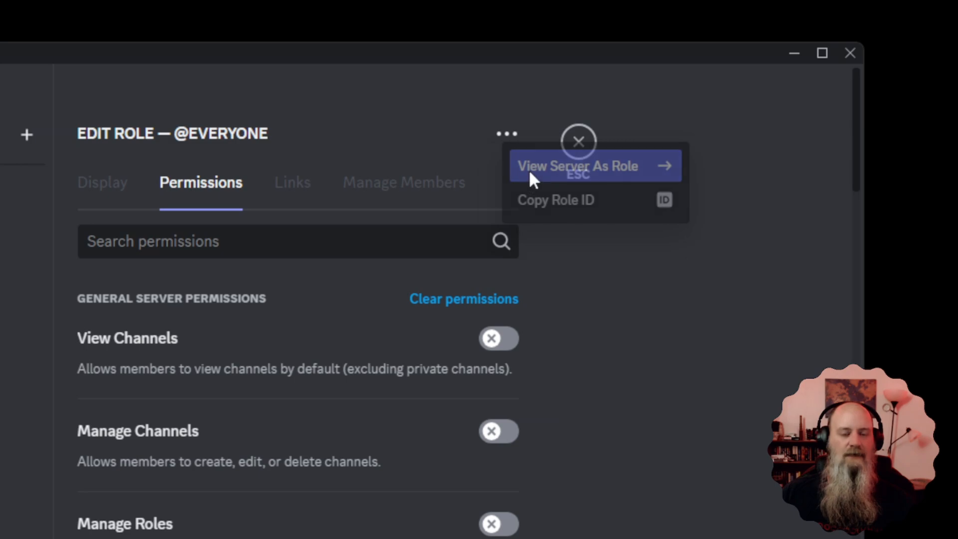
pyautogui.click(529, 177)
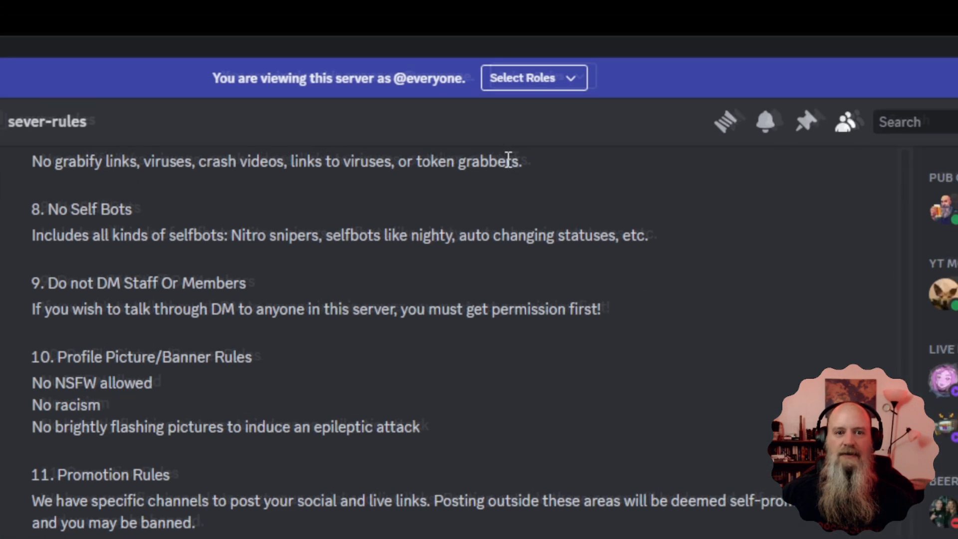
pyautogui.click(485, 90)
pyautogui.scroll(-10, 519, 253)
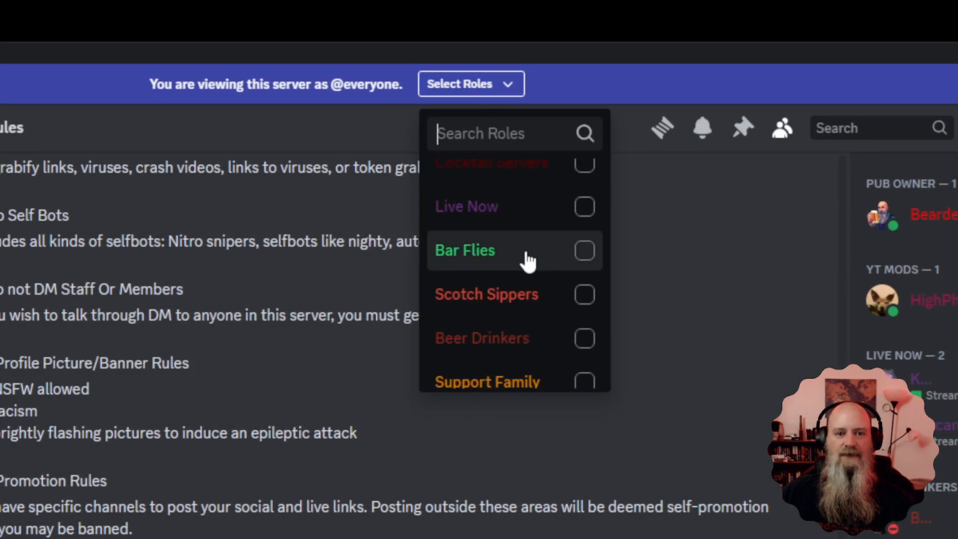
pyautogui.click(564, 324)
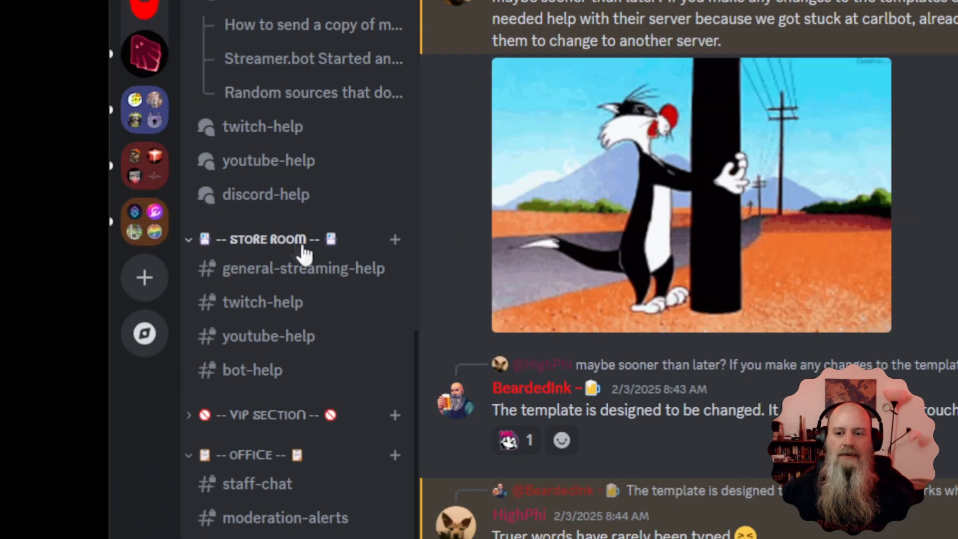